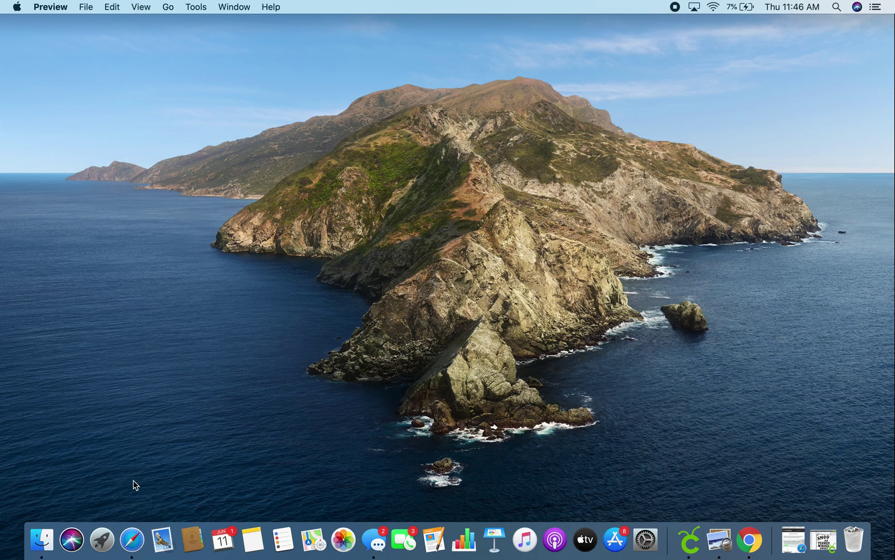
Switch to Cricut Design Space and examine the finished Tennessee sign design, from its lettering to its scroll border.
left_click(824, 540)
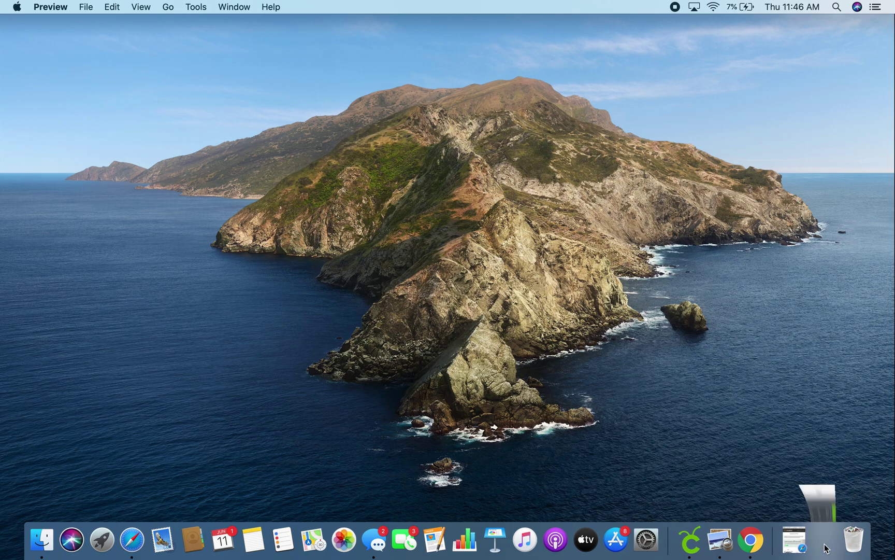
scroll(308, 206, "down", 5)
scroll(307, 206, "right", 8)
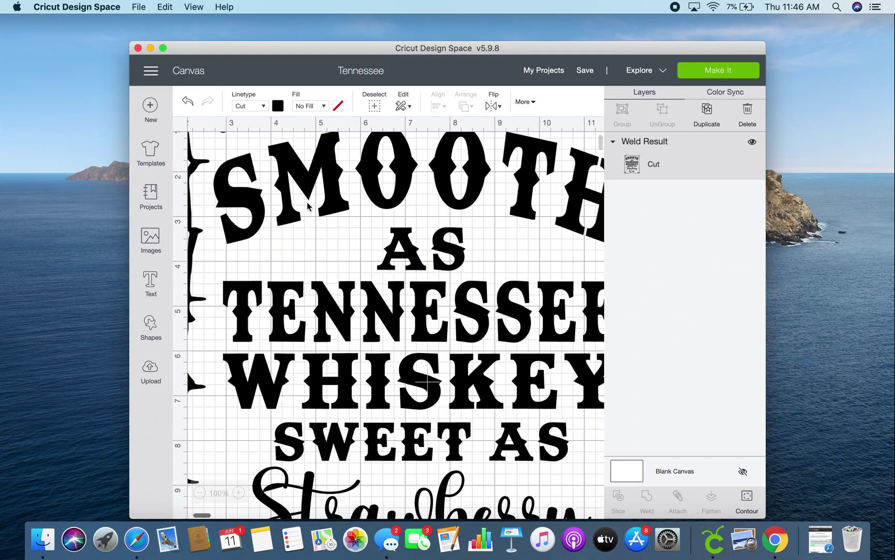
scroll(307, 206, "up", 3)
scroll(308, 207, "right", 3)
scroll(308, 206, "left", 6)
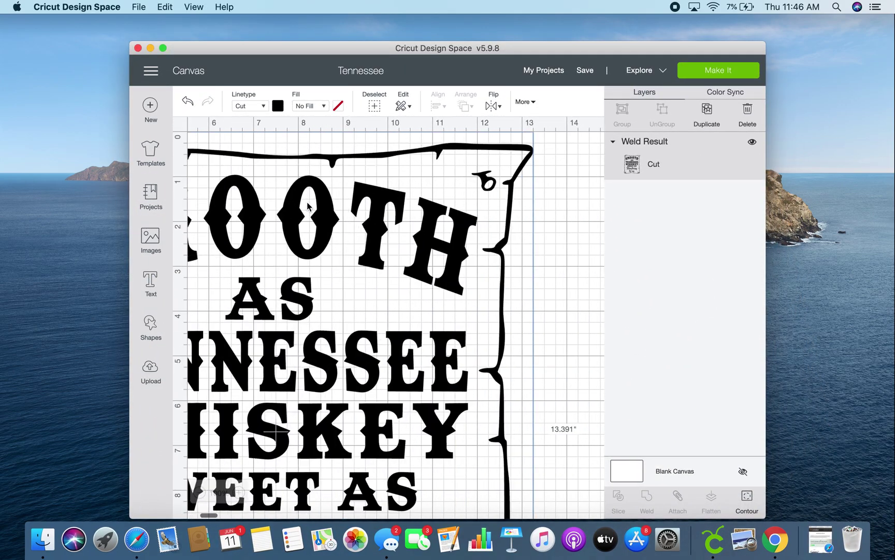
left_click(162, 51)
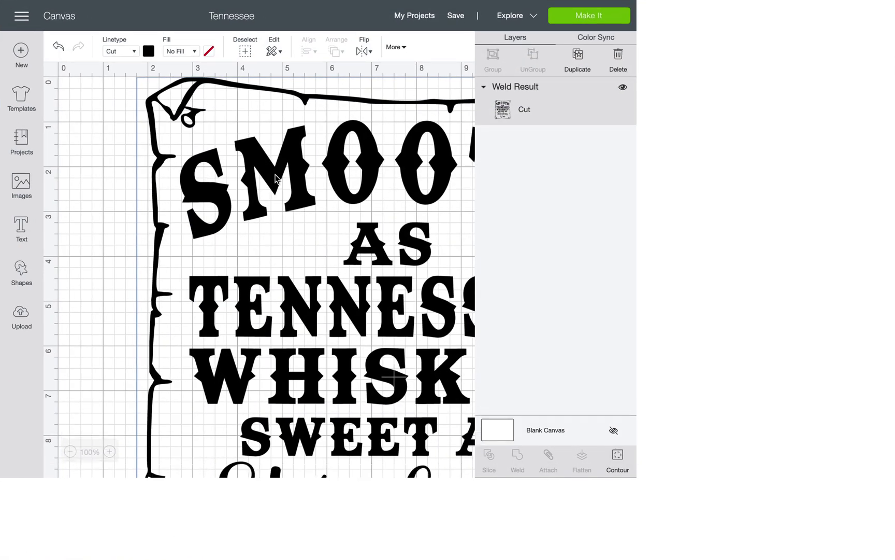
scroll(275, 179, "down", 2)
scroll(275, 179, "up", 2)
scroll(276, 178, "down", 6)
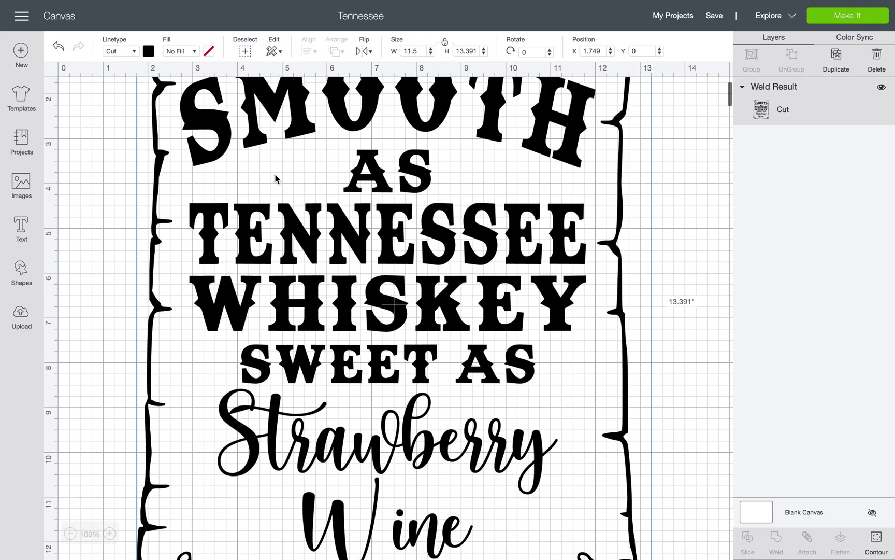
scroll(275, 179, "down", 4)
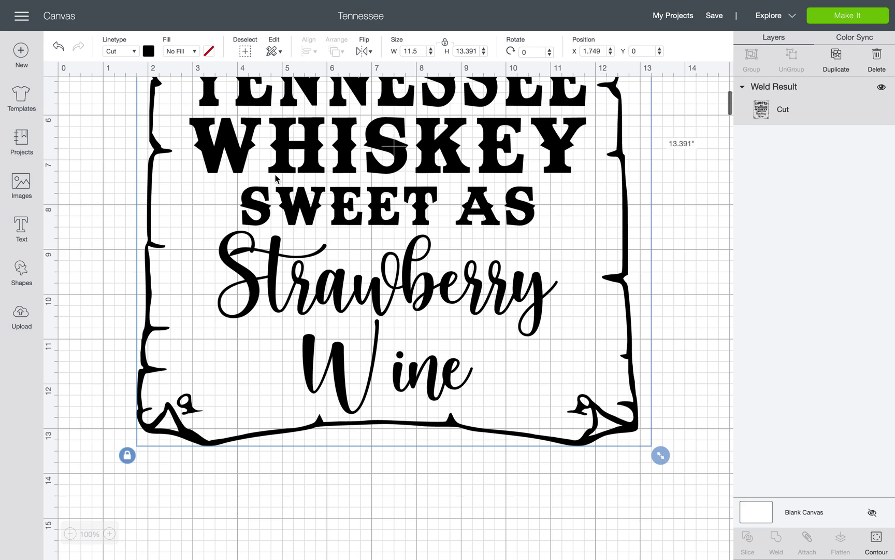
scroll(275, 179, "up", 6)
mouse_move(62, 3)
left_click(34, 23)
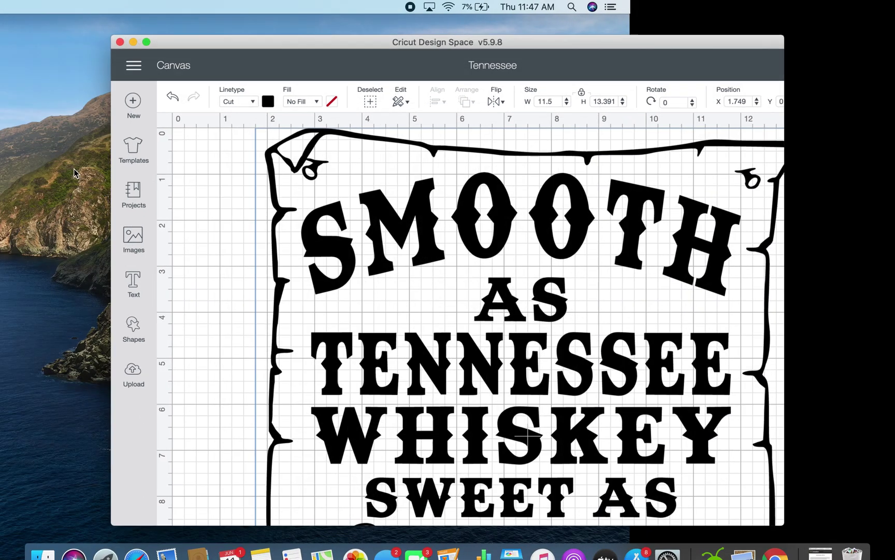
Switch to Safari and download the Texas Tango font from dafont's Western fonts page.
left_click(138, 544)
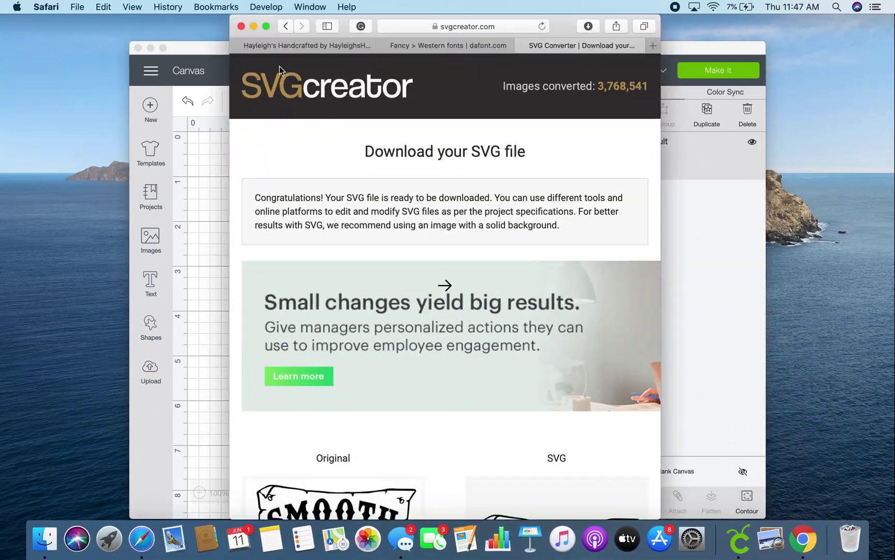
left_click(266, 26)
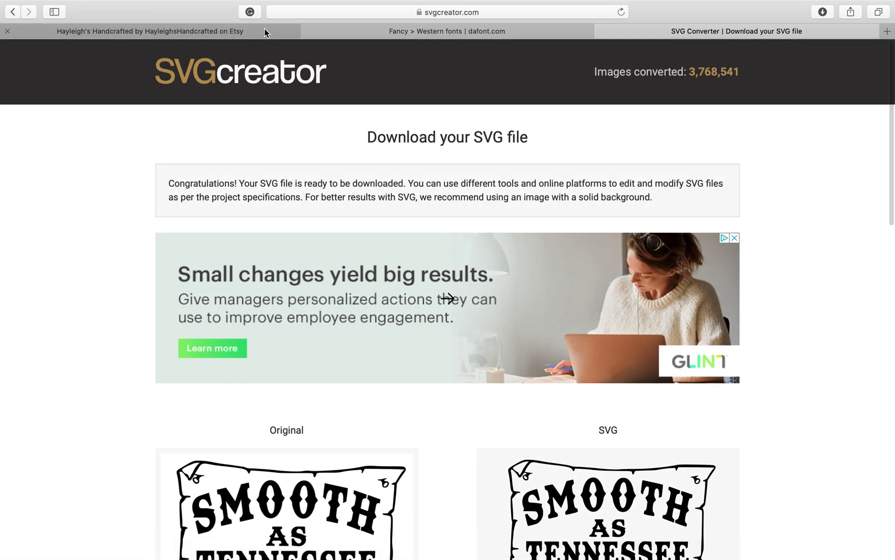
left_click(431, 31)
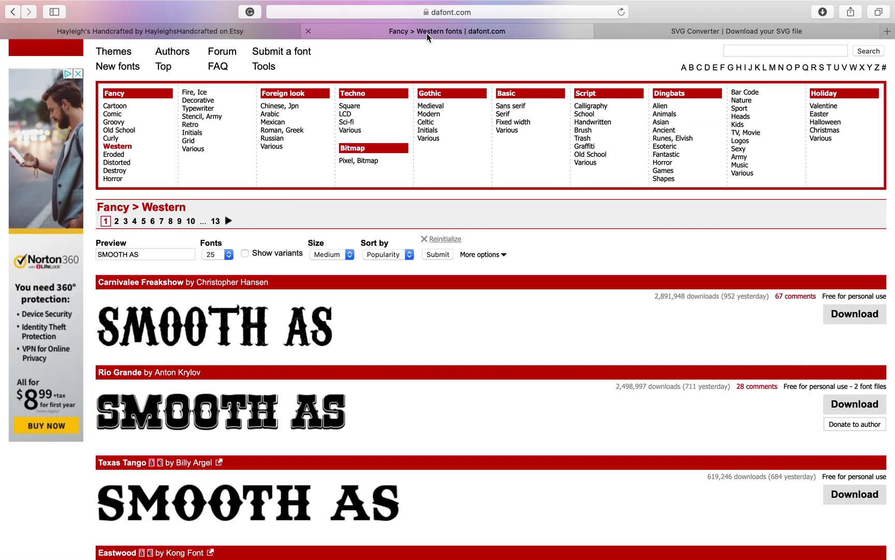
scroll(296, 96, "up", 3)
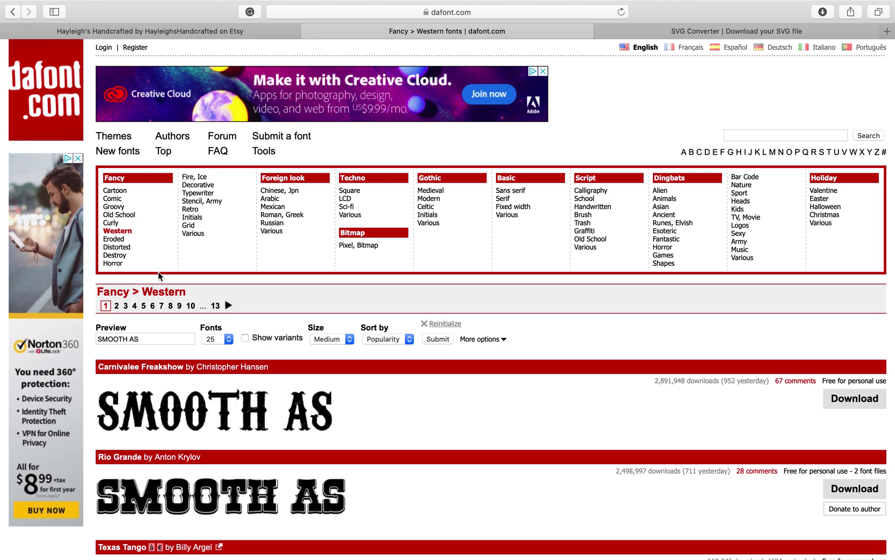
scroll(158, 271, "down", 2)
scroll(159, 276, "down", 3)
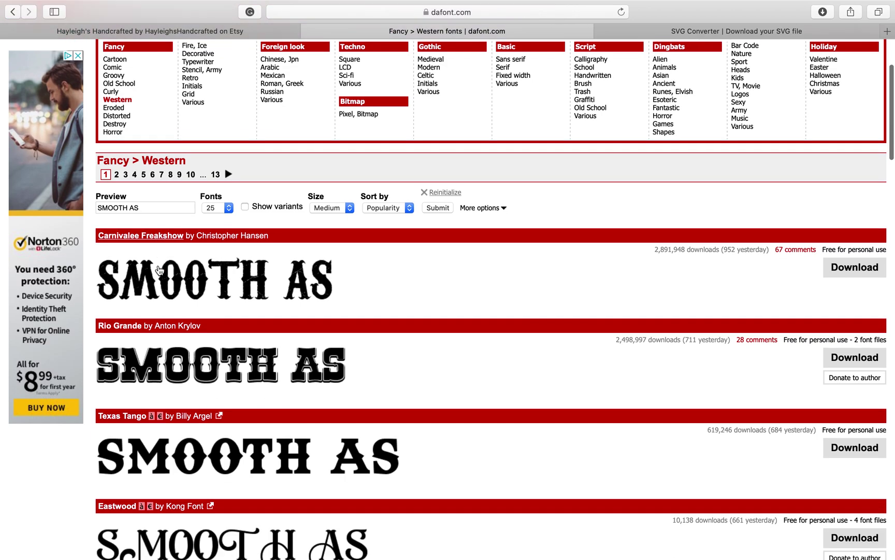
scroll(158, 253, "down", 1)
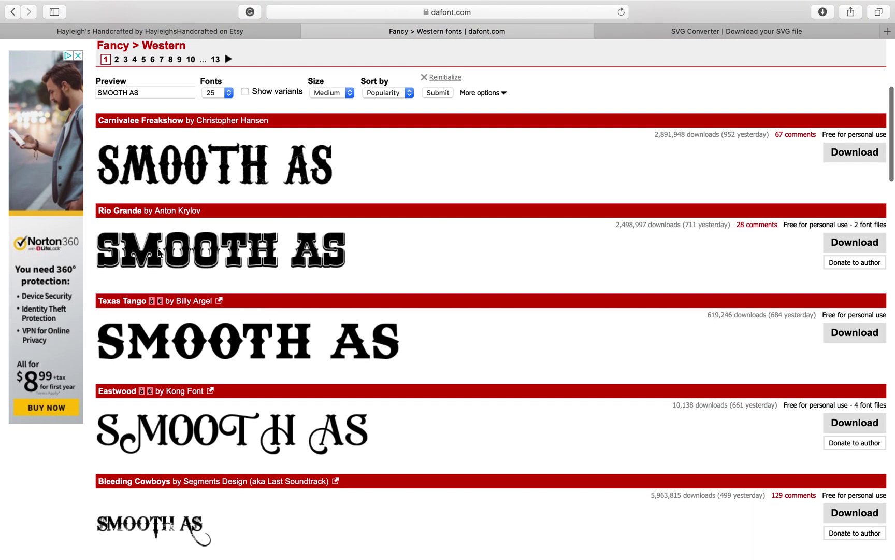
scroll(159, 254, "down", 5)
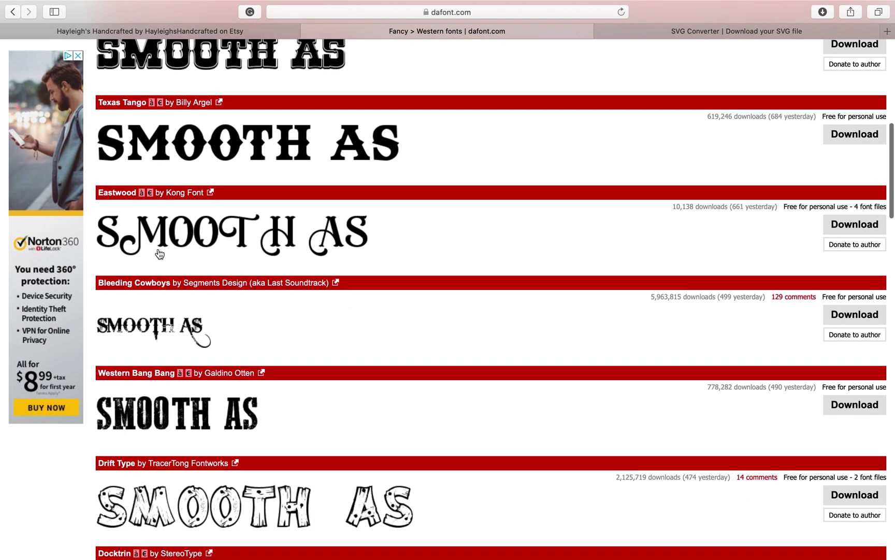
scroll(159, 254, "up", 1)
scroll(159, 253, "up", 2)
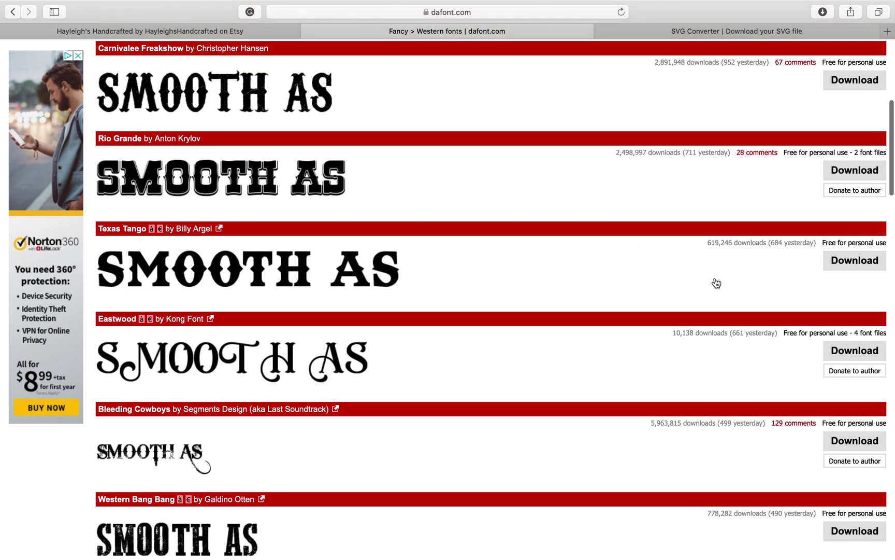
left_click(847, 261)
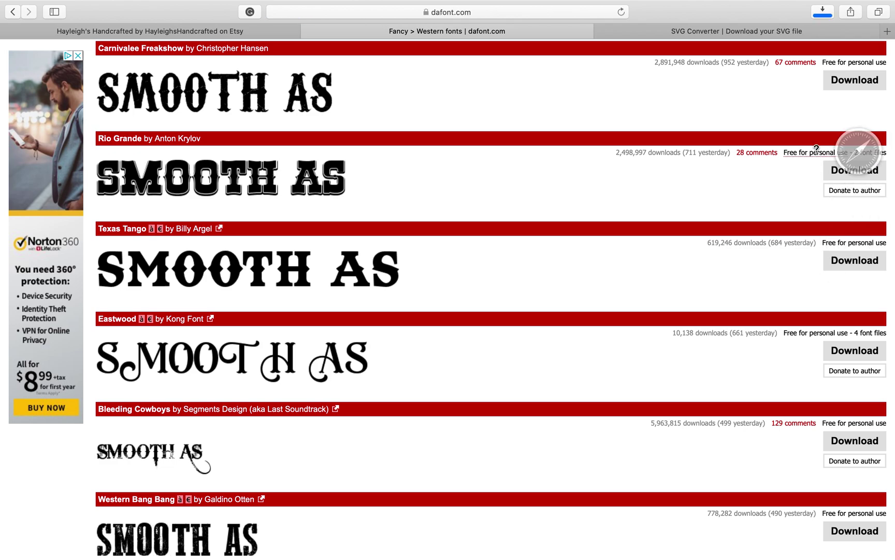
Open the downloaded texas_tango folder, preview its OTF font file in Font Book, and close both windows.
left_click(823, 12)
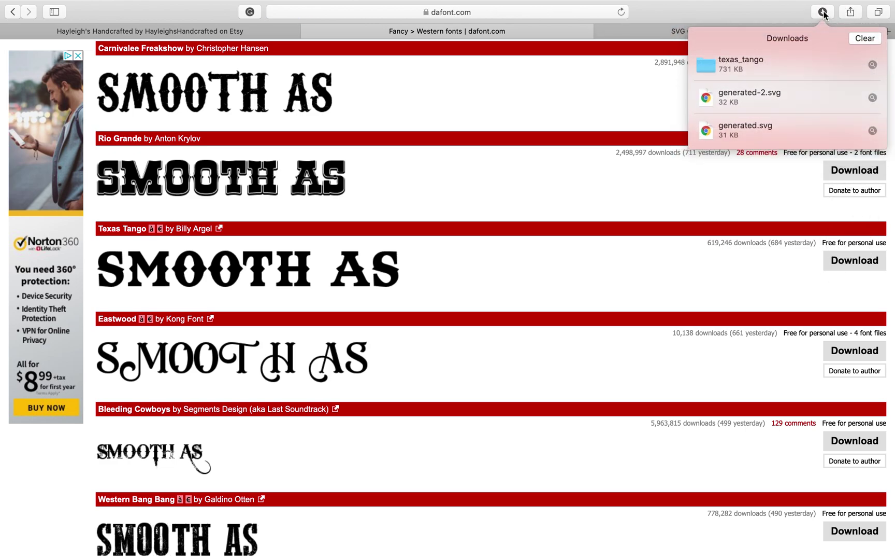
double_click(742, 65)
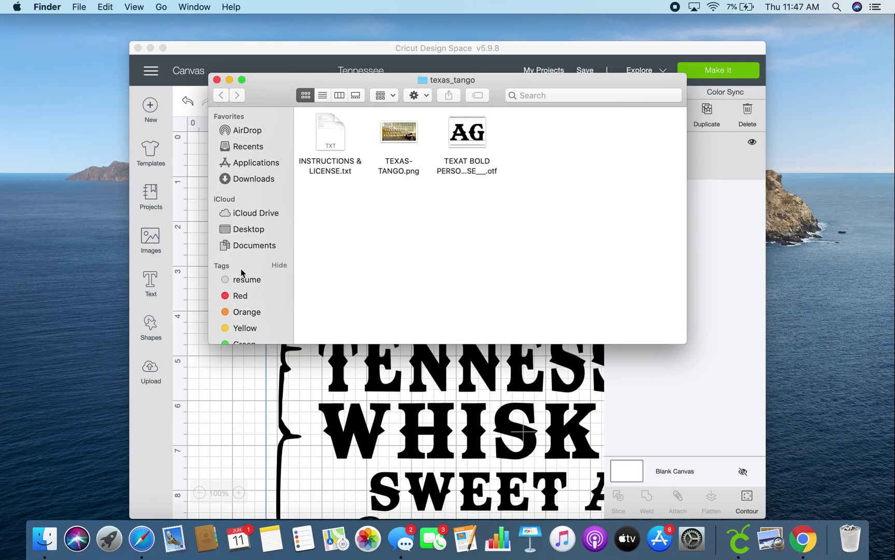
double_click(462, 137)
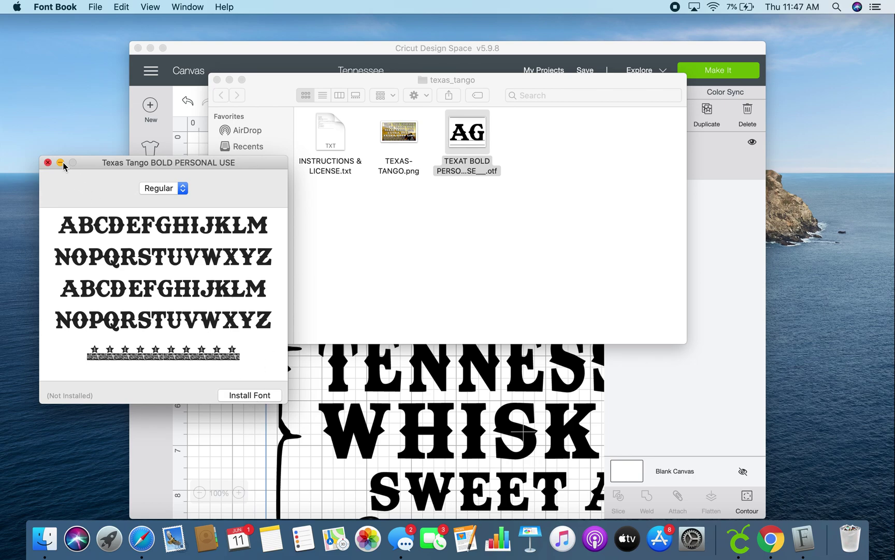
left_click(48, 163)
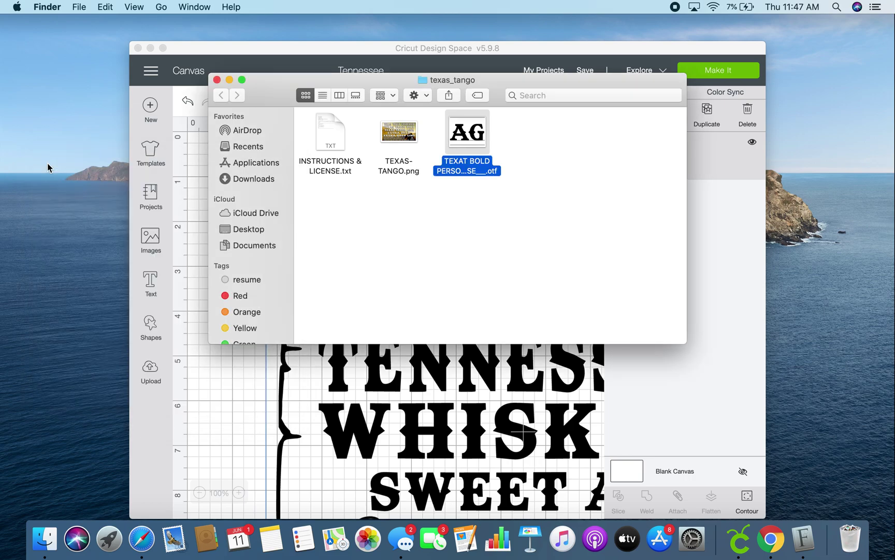
left_click(217, 80)
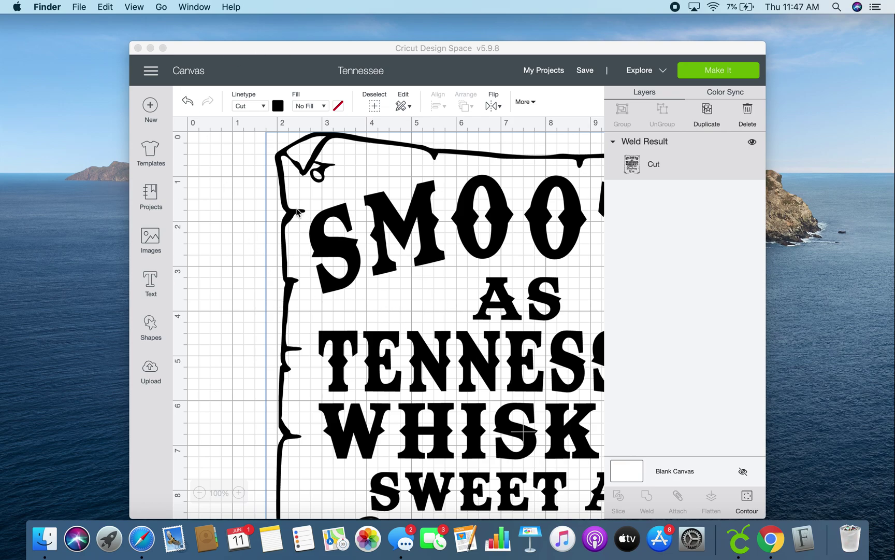
Return to Cricut Design Space and move the finished design to about X 16.11, Y 1.278, clearing canvas space beside it.
scroll(370, 232, "right", 5)
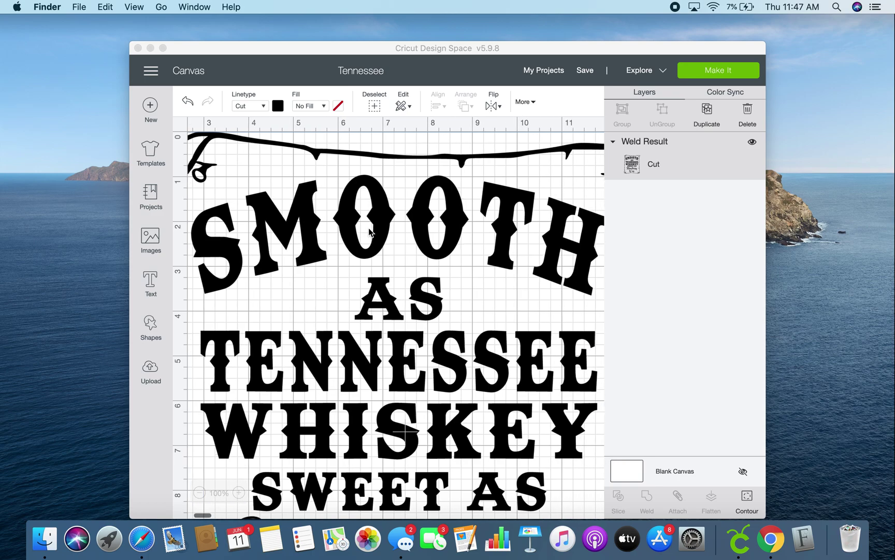
scroll(369, 232, "down", 8)
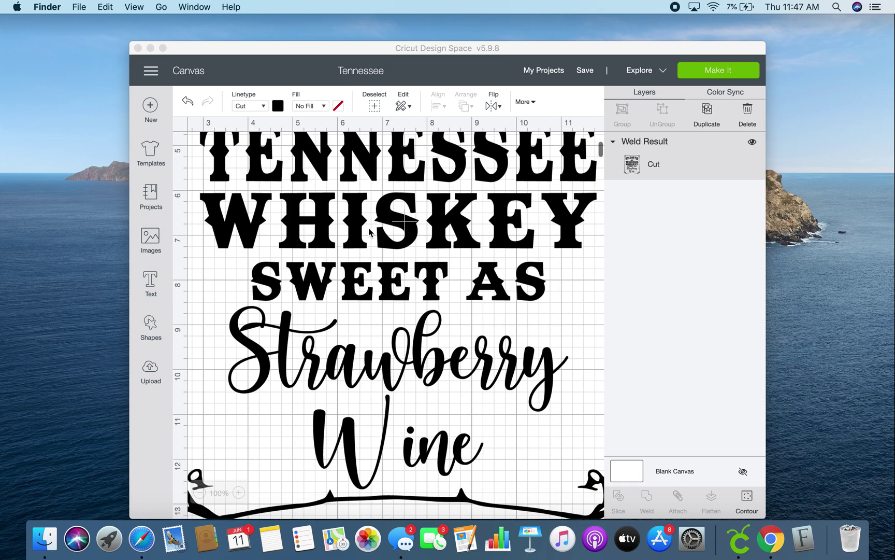
left_click(163, 48)
scroll(208, 274, "left", 3)
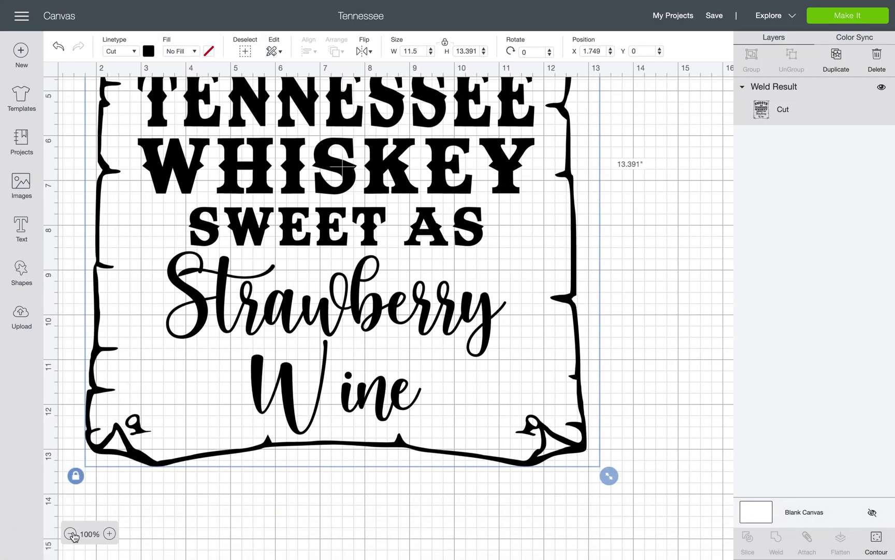
left_click(71, 533)
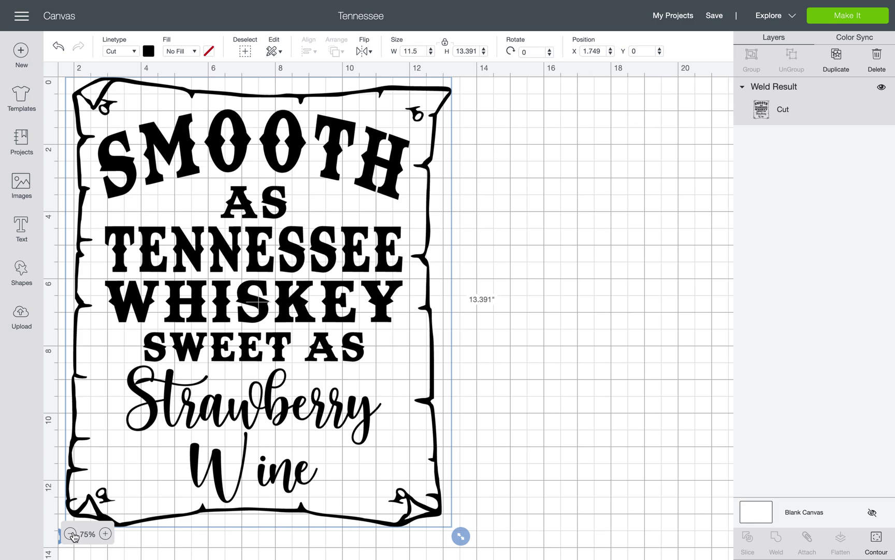
left_click(70, 534)
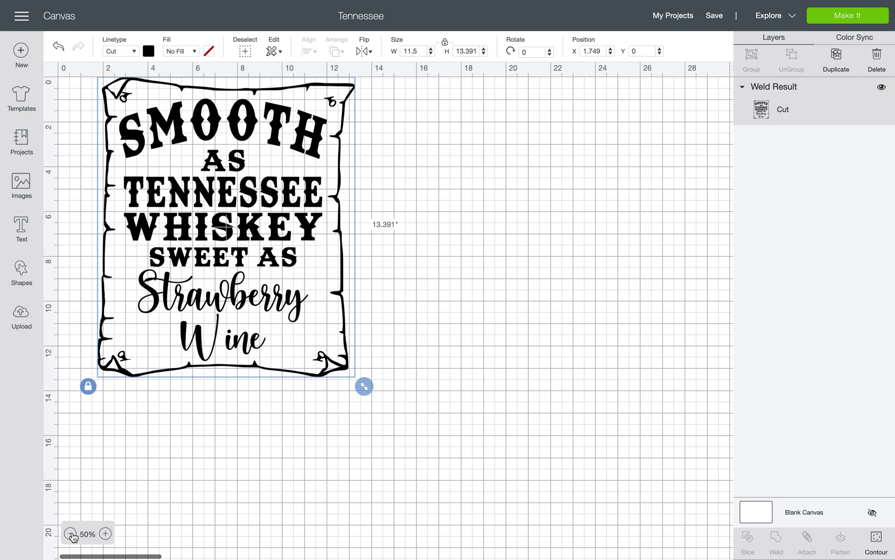
left_click_drag(195, 277, 517, 308)
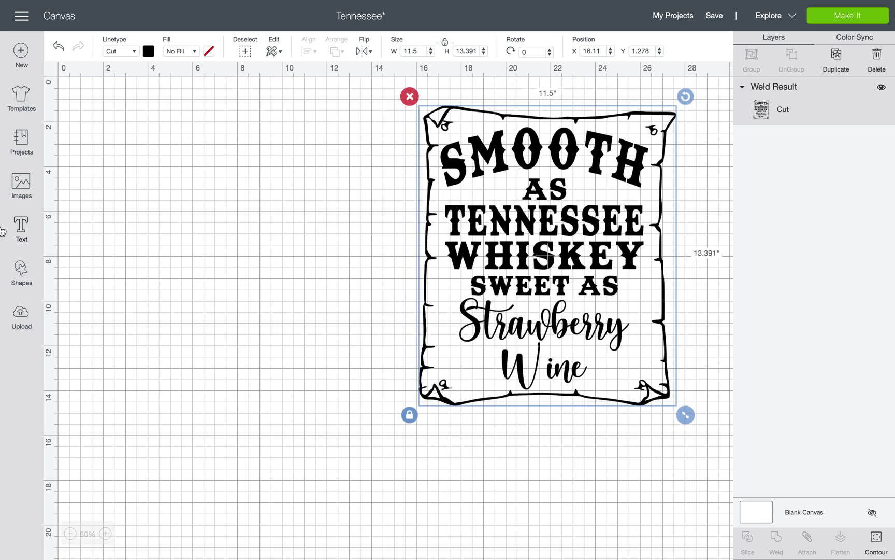
Add the text SMOOTH and place it in the empty canvas area beside the design, at about X 4.528, Y 5.778.
left_click(20, 225)
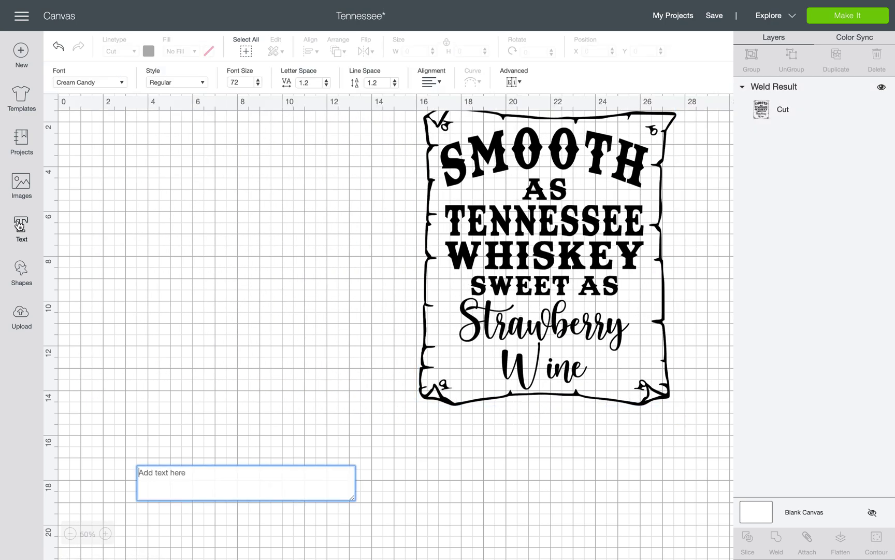
left_click(179, 468)
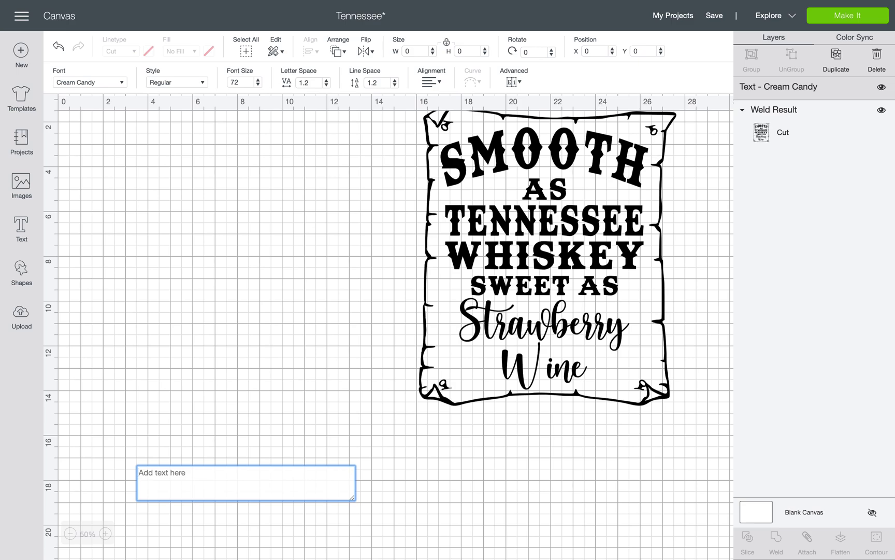
type("SMOOTH")
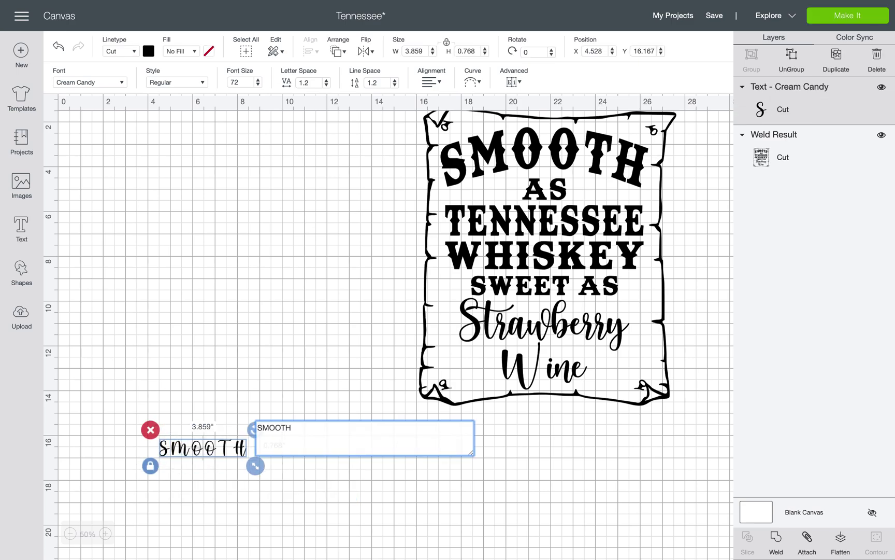
left_click(254, 398)
left_click_drag(220, 451, 219, 219)
Search the fonts for TEX and set the SMOOTH text's font to Texas Tango BOLD PERSONAL USE.
left_click(110, 82)
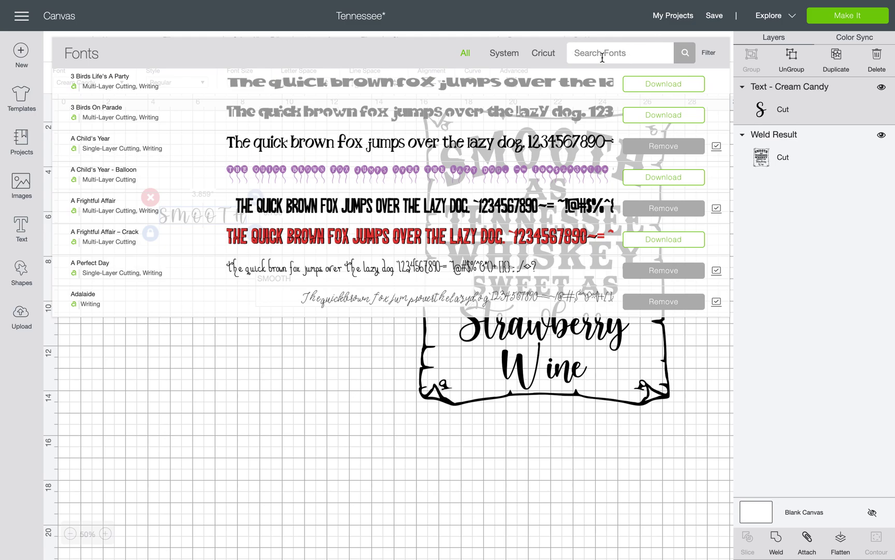
type("TEX")
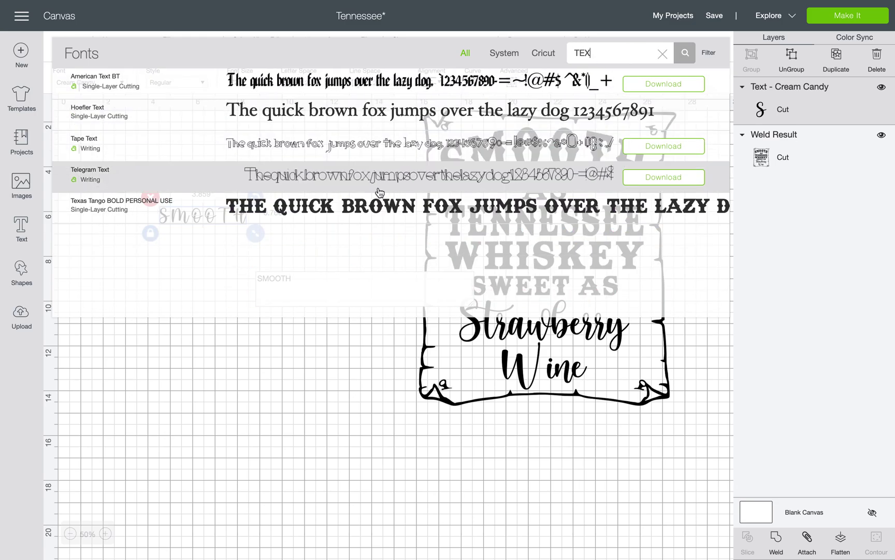
left_click(366, 208)
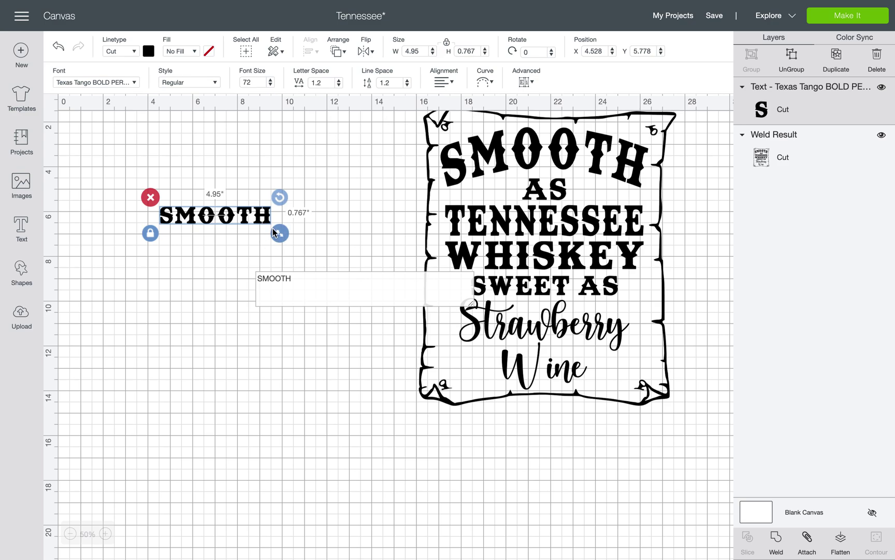
Enlarge the SMOOTH text to about 10.84 by 1.68 inches and shift it to about X 3.5.
left_click(388, 325)
left_click_drag(326, 231, 303, 232)
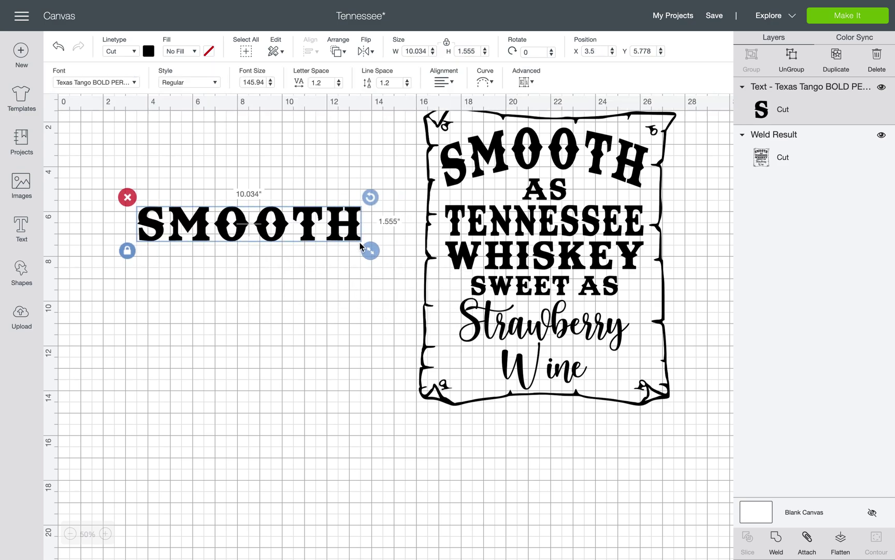
left_click_drag(365, 252, 383, 254)
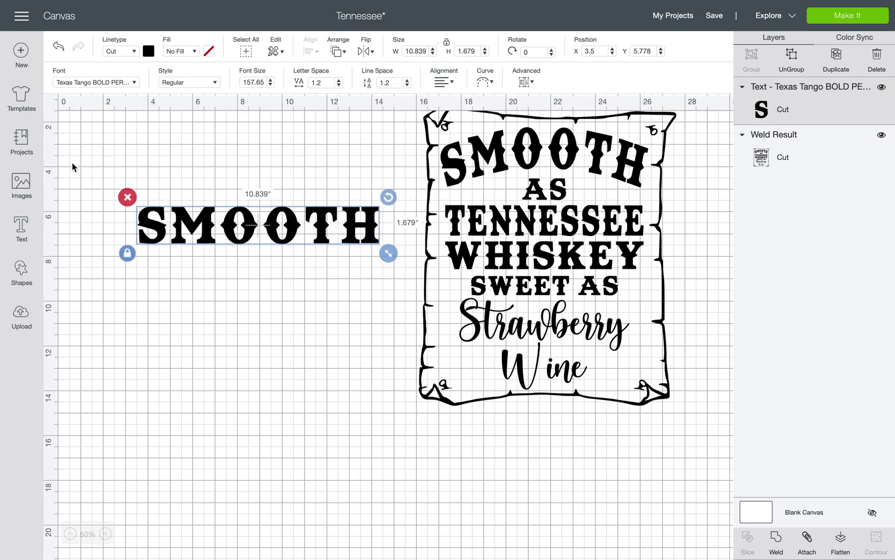
Add the text AS and place it centred below the SMOOTH text.
left_click(26, 228)
type("AS")
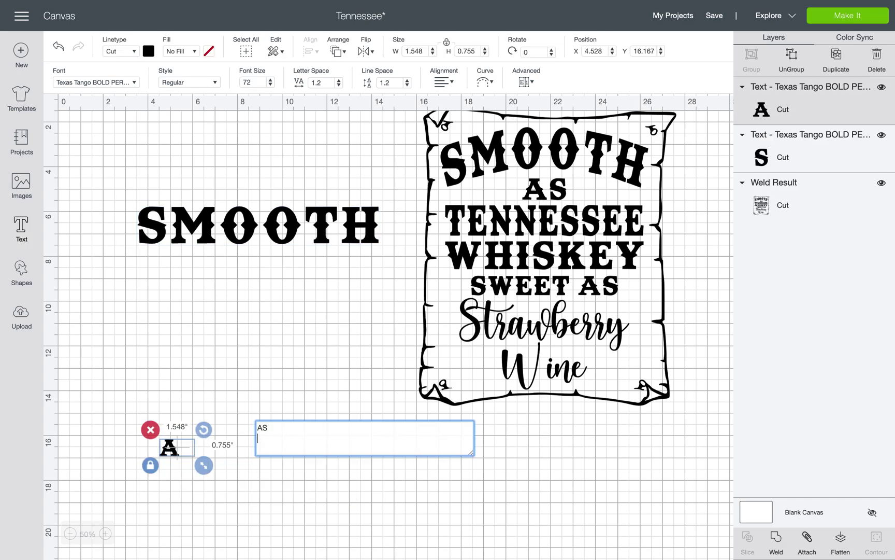
left_click(172, 291)
left_click_drag(176, 447, 244, 309)
Add the text TENNESSEE and place it just below AS.
left_click(26, 235)
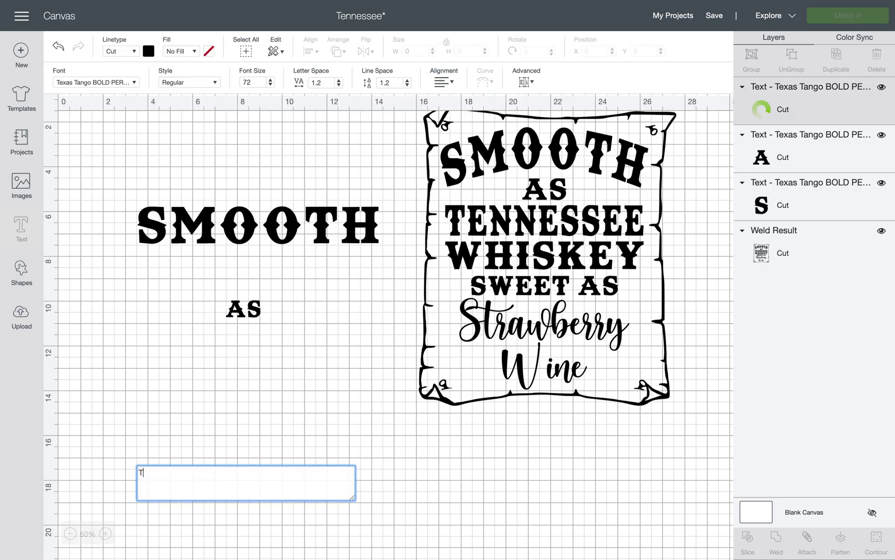
type("TENNESSEE")
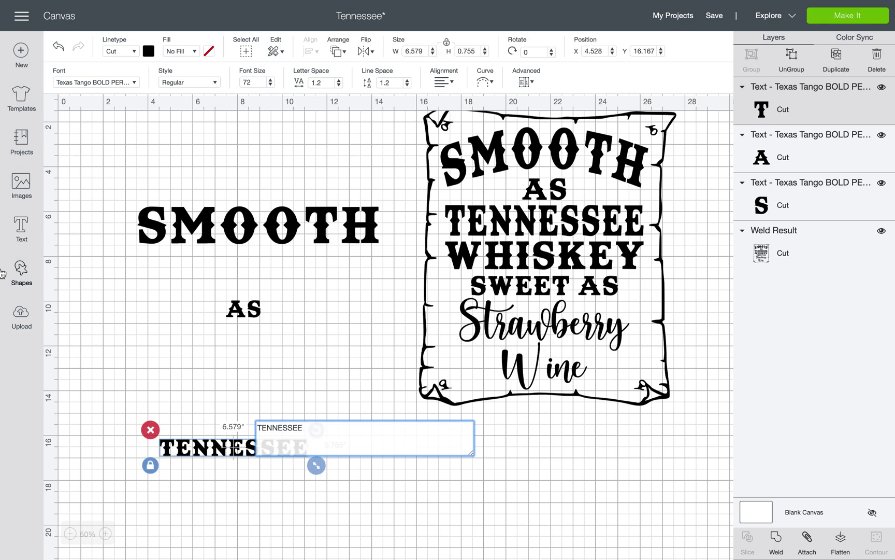
left_click(164, 371)
left_click_drag(232, 453, 244, 349)
Add the text WHISKEY and place it below TENNESSEE, at about X 4.9, Y 13.5.
left_click(21, 228)
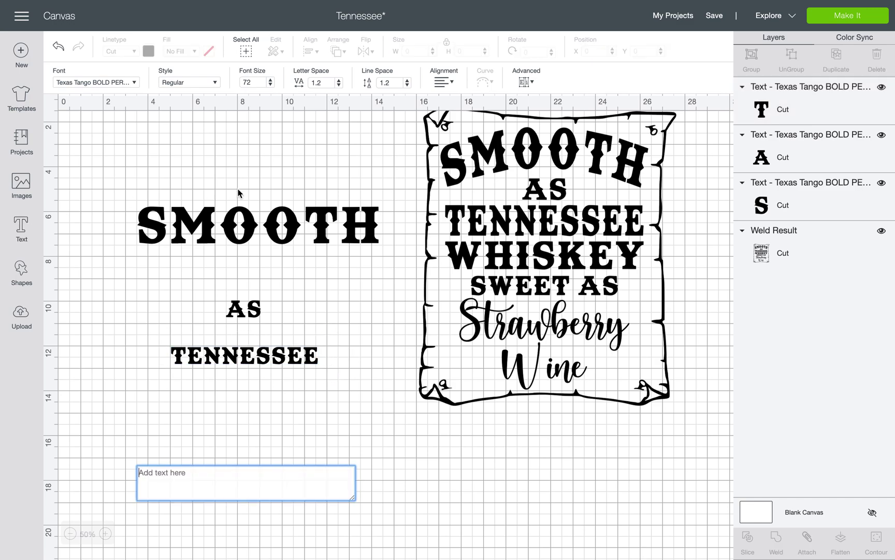
type("WHISKEY")
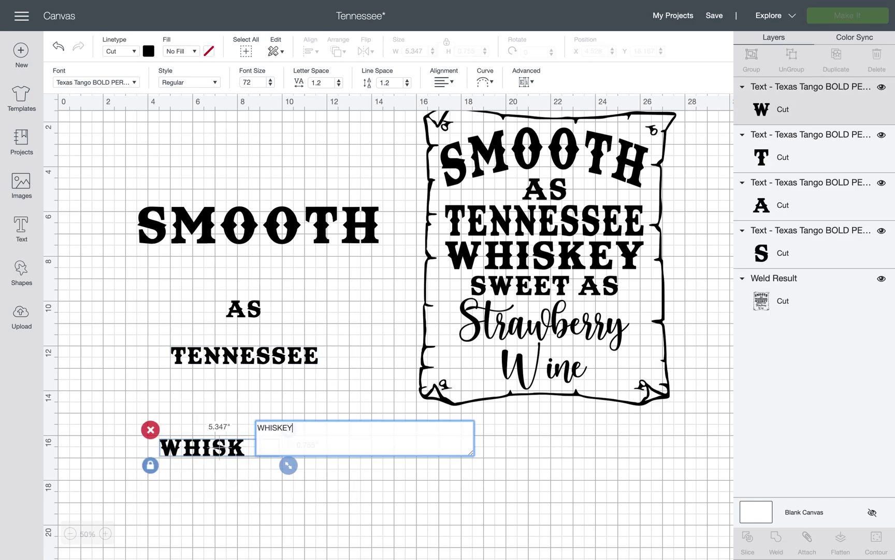
left_click(235, 465)
left_click_drag(236, 450, 244, 390)
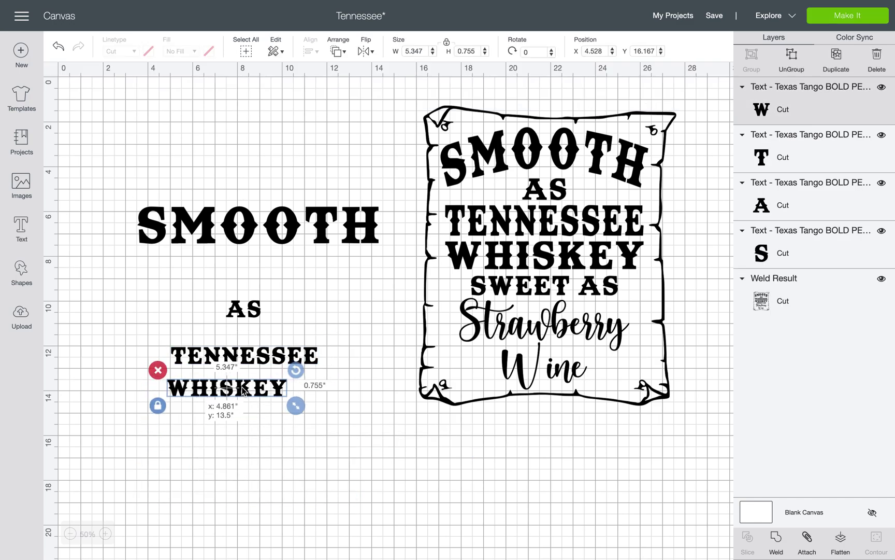
Add the text SWEET AS and place it below WHISKEY, at about X 4.528, Y 14.917.
left_click(21, 231)
type("SWEET AS")
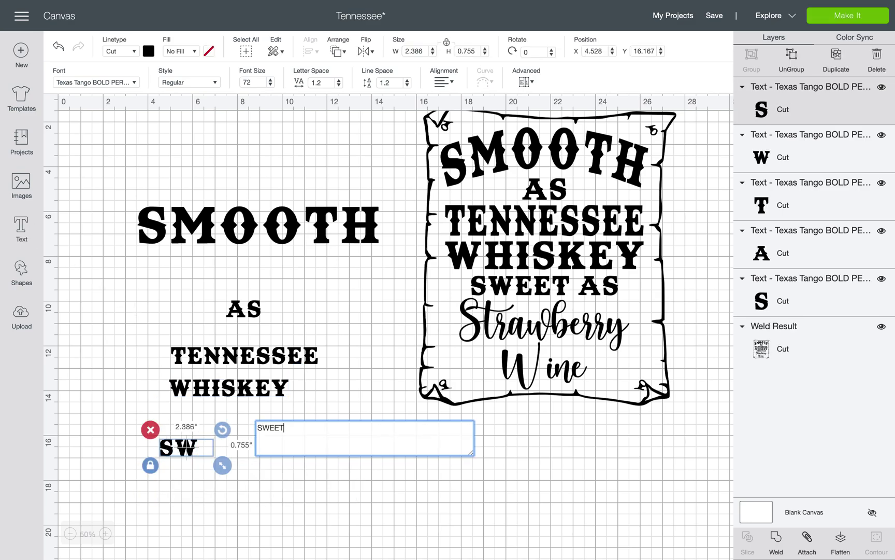
key("Return")
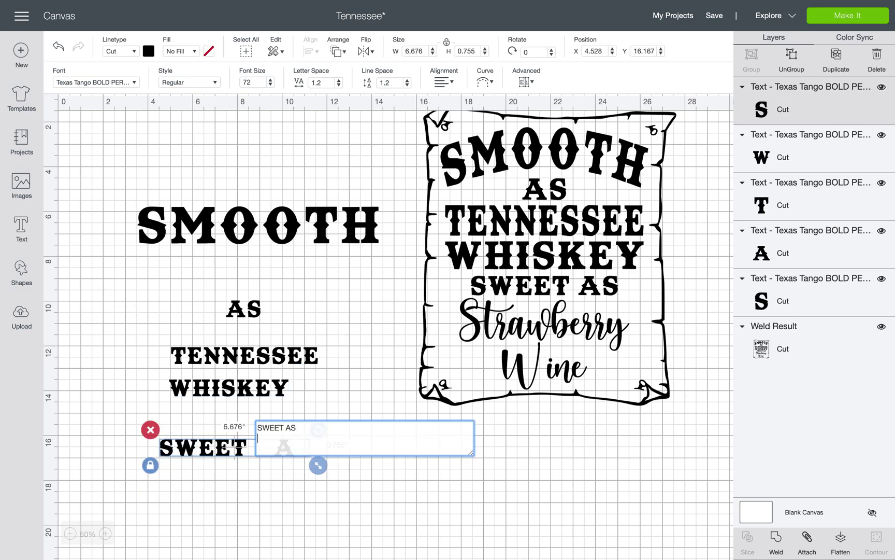
left_click(228, 418)
left_click_drag(233, 446, 233, 419)
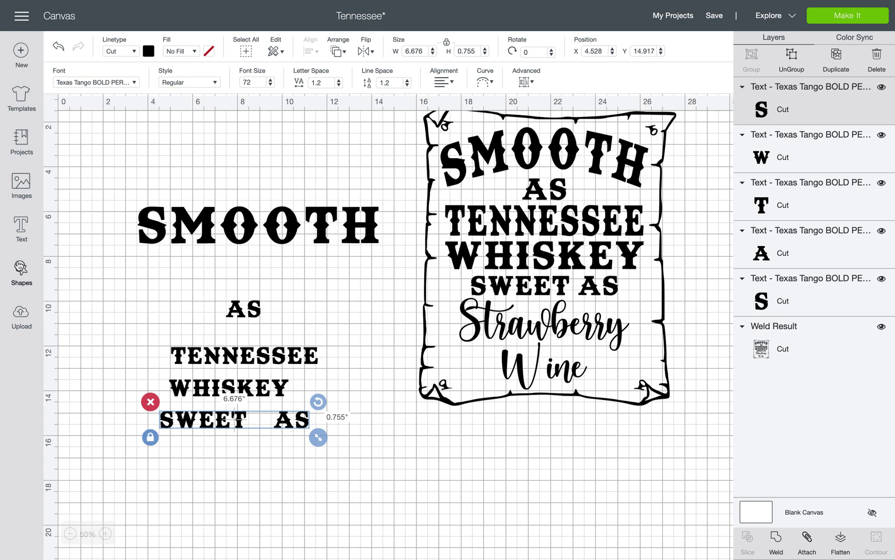
Add the text Strawberry in mixed case below SWEET AS, at X 4.528, Y 16.167.
left_click(21, 228)
type("S")
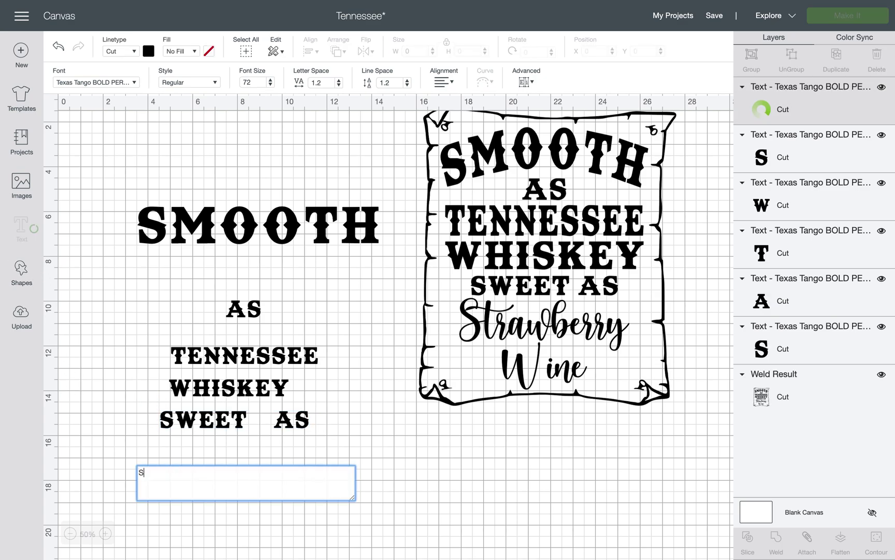
type("TR")
key("BackSpace")
key("BackSpace")
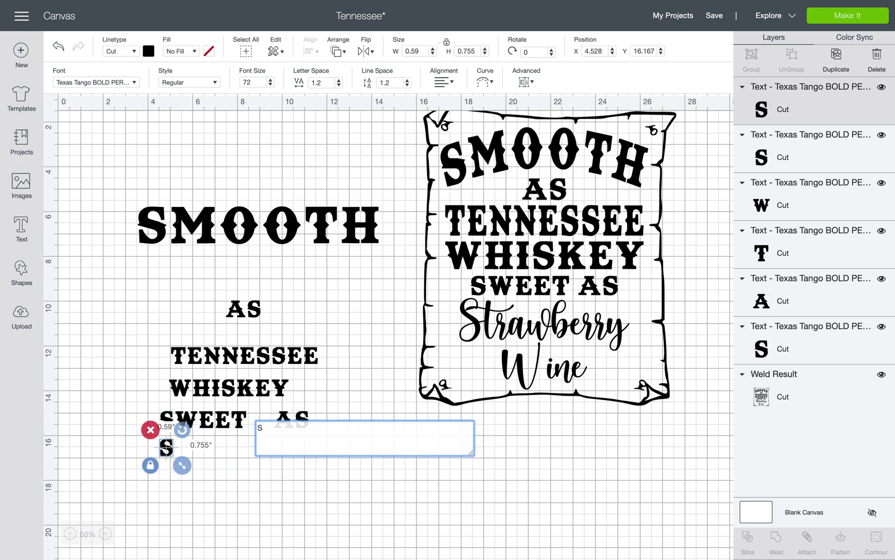
type("St")
key("BackSpace")
key("BackSpace")
type("t")
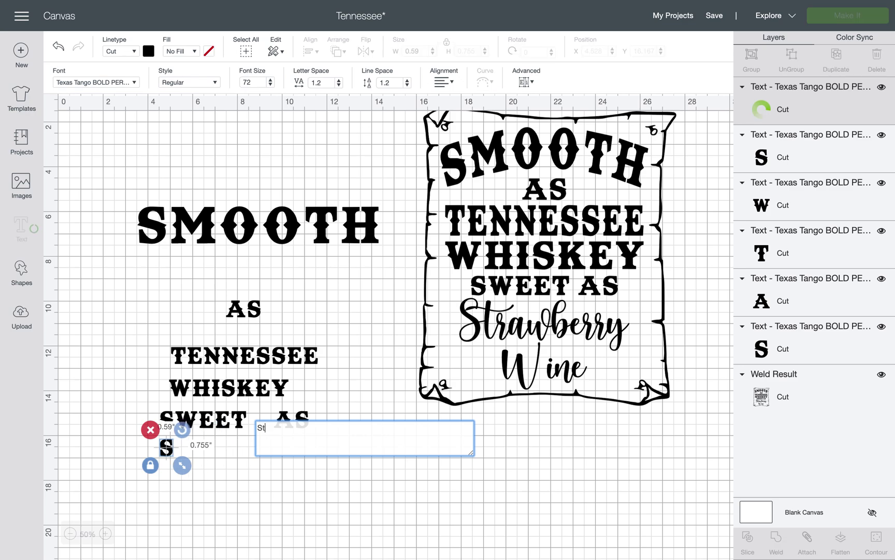
type("raw")
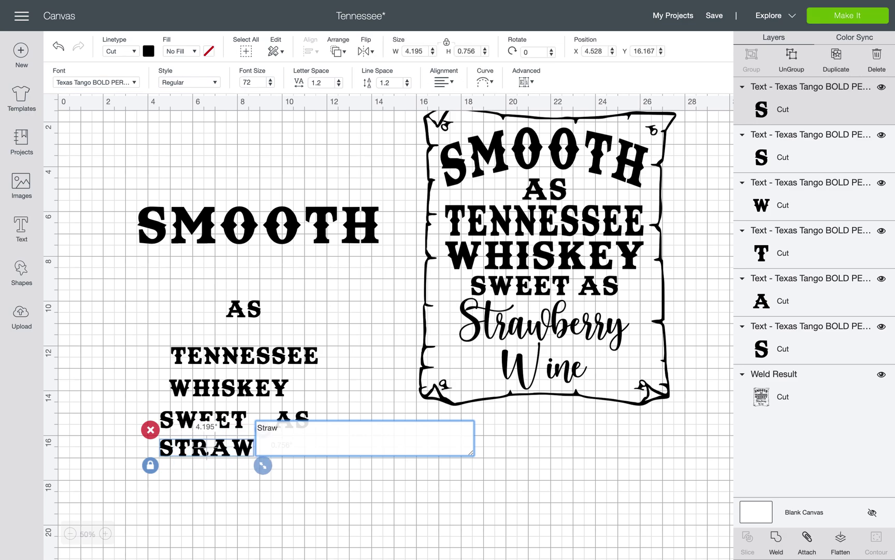
type("berry")
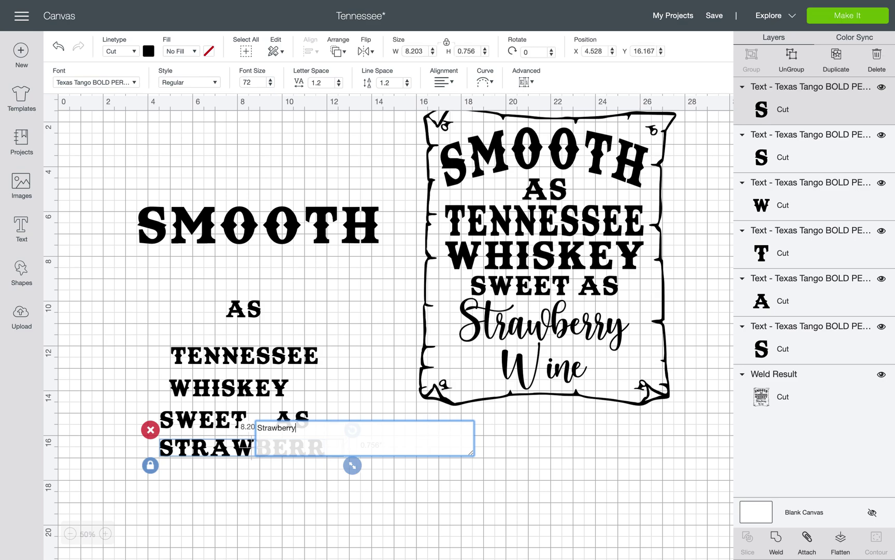
left_click(159, 497)
Add the text Wine and place it below Strawberry, at about X 4.861, Y 18.333.
left_click(21, 228)
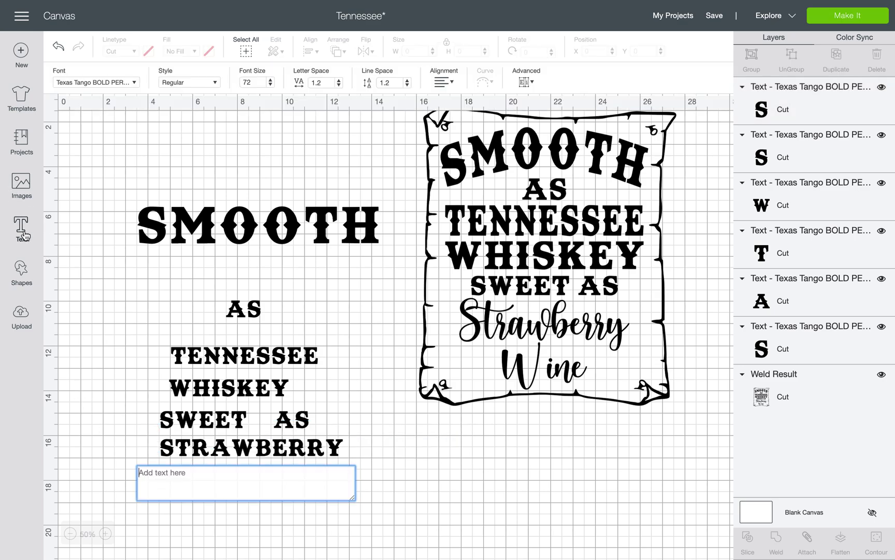
type("Wine")
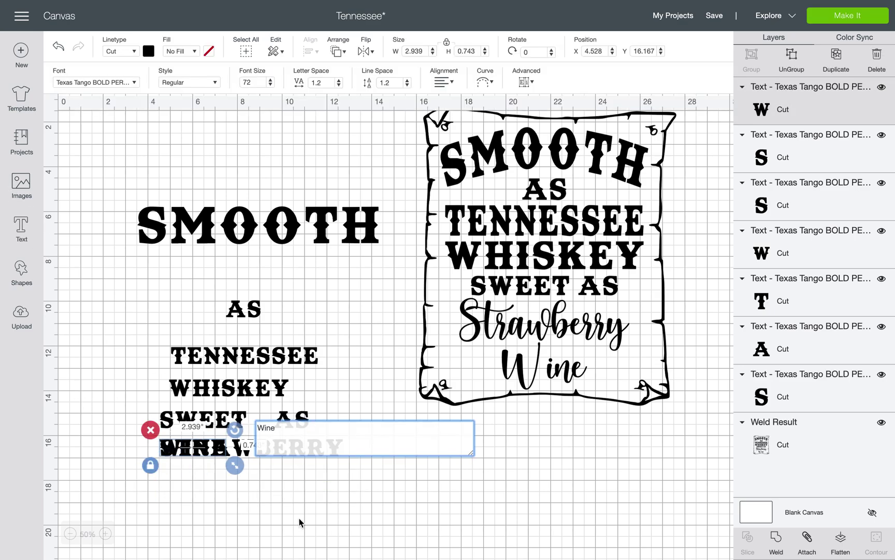
left_click(273, 506)
left_click_drag(210, 452, 215, 501)
Search the fonts for cre and set the Strawberry text's font to Cream Candy.
left_click(217, 455)
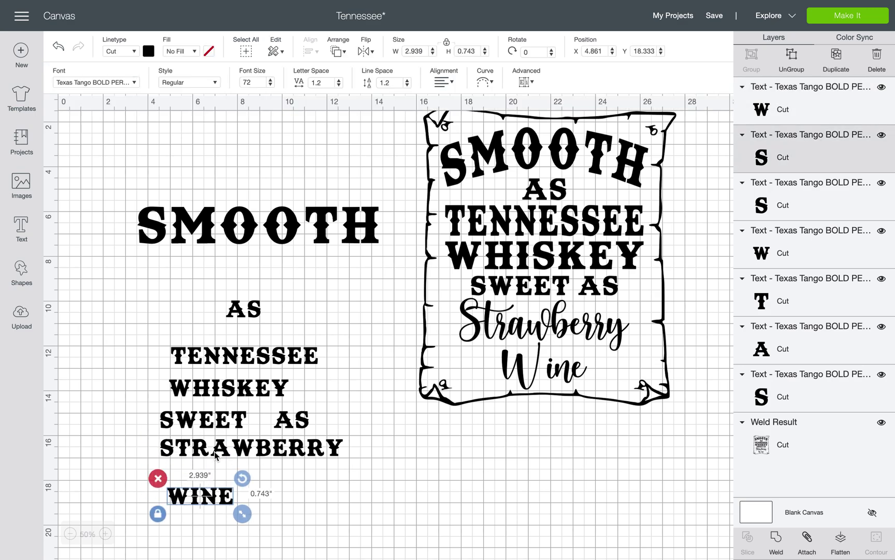
left_click(114, 83)
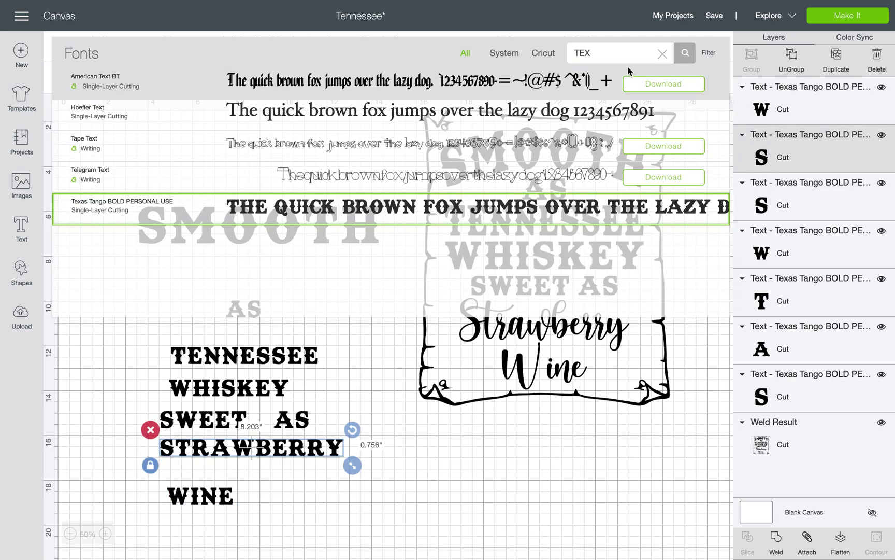
left_click(664, 53)
type("cream")
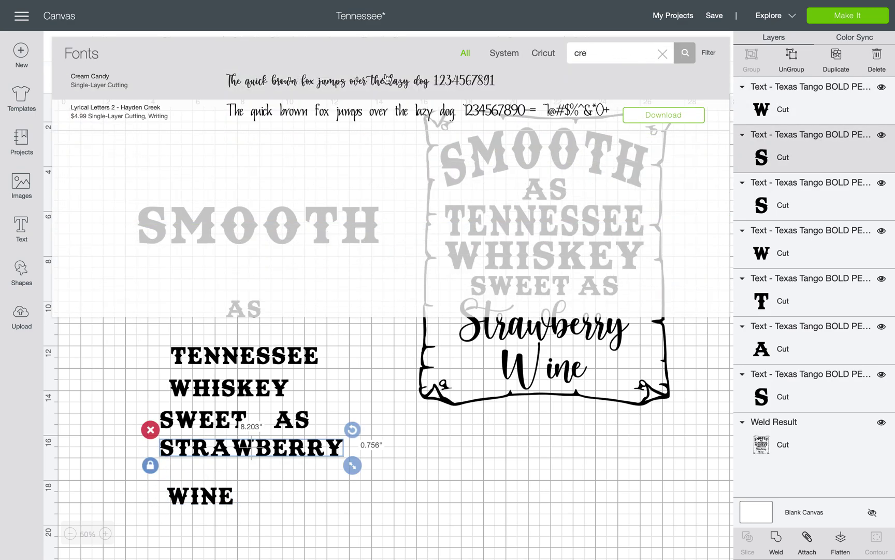
left_click(300, 84)
key("Escape")
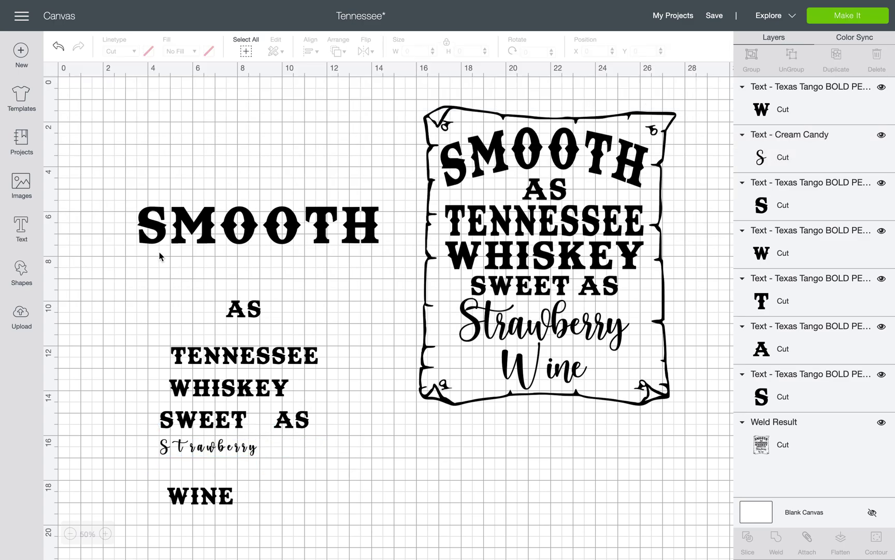
Set the Wine text's font to Cream Candy.
left_click(191, 499)
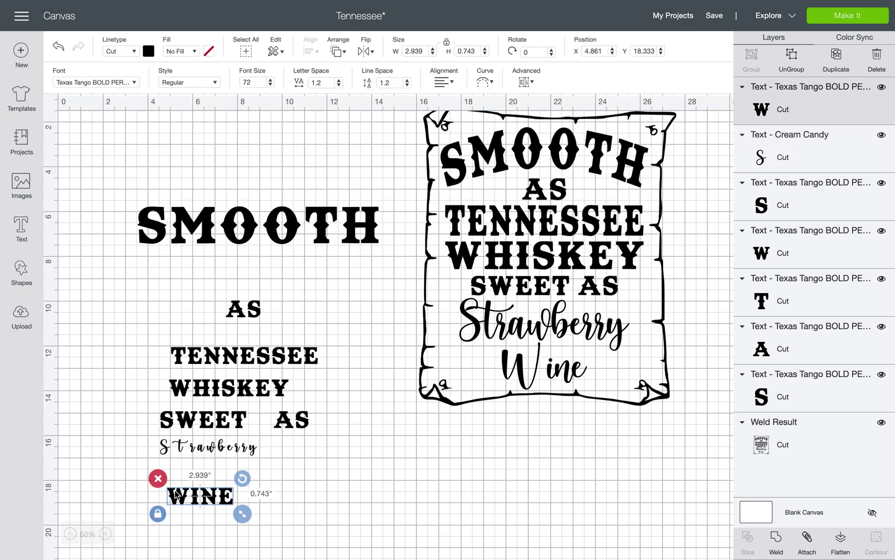
left_click(80, 84)
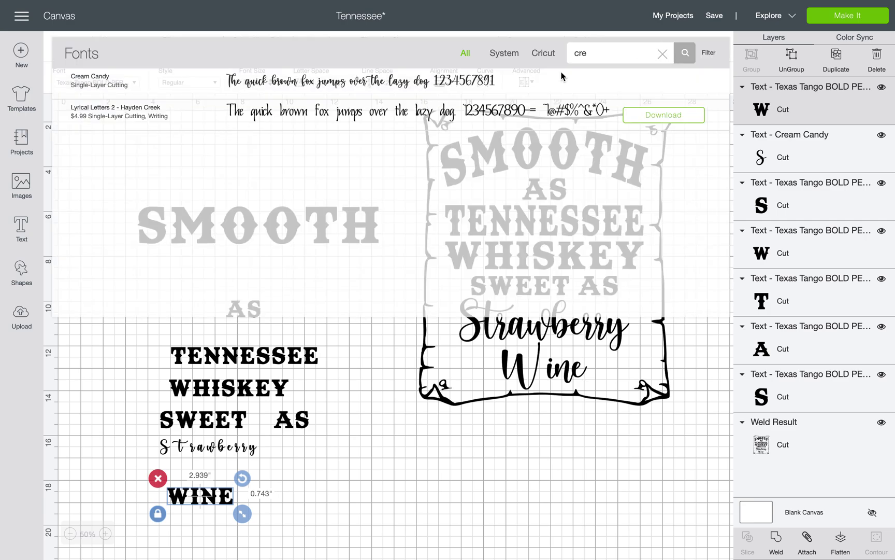
left_click(465, 88)
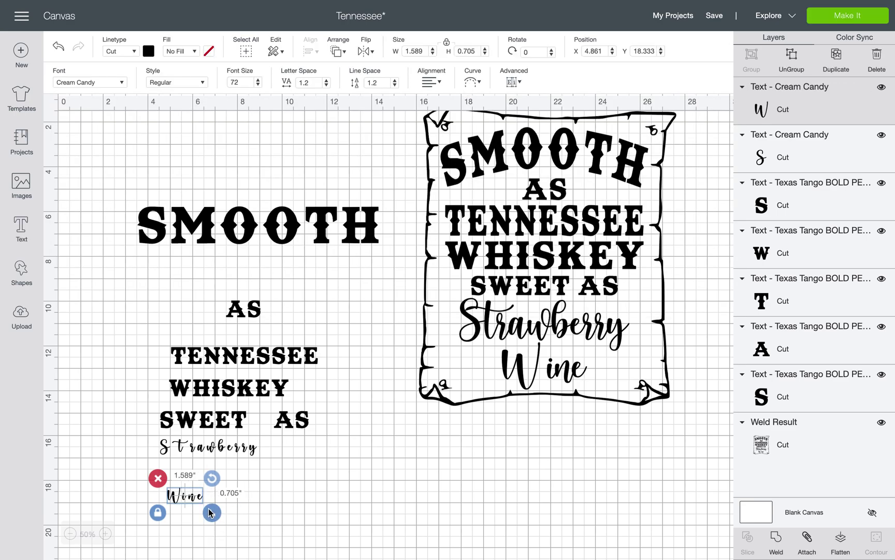
Enlarge the Wine text and move it further down the canvas, leaving space above for a large Strawberry.
scroll(272, 473, "down", 5)
left_click(350, 404)
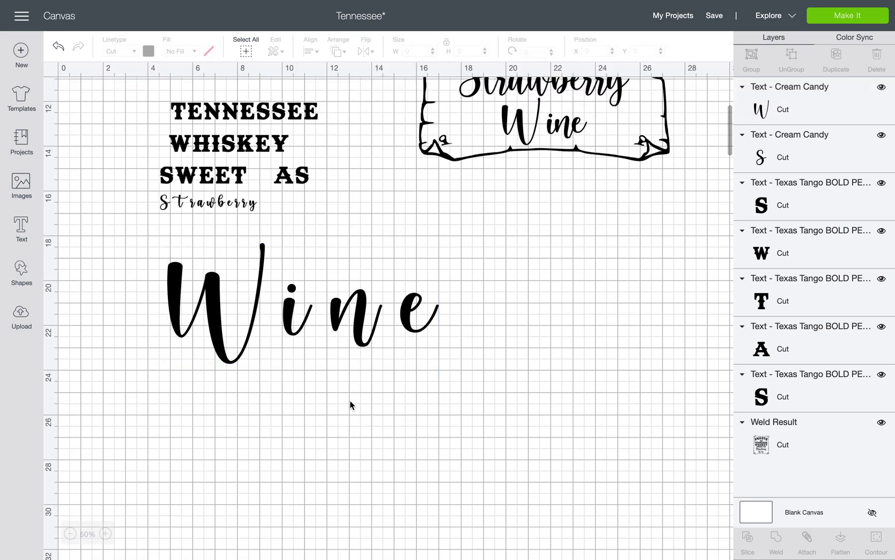
left_click(366, 338)
left_click_drag(366, 338, 355, 483)
left_click(296, 210)
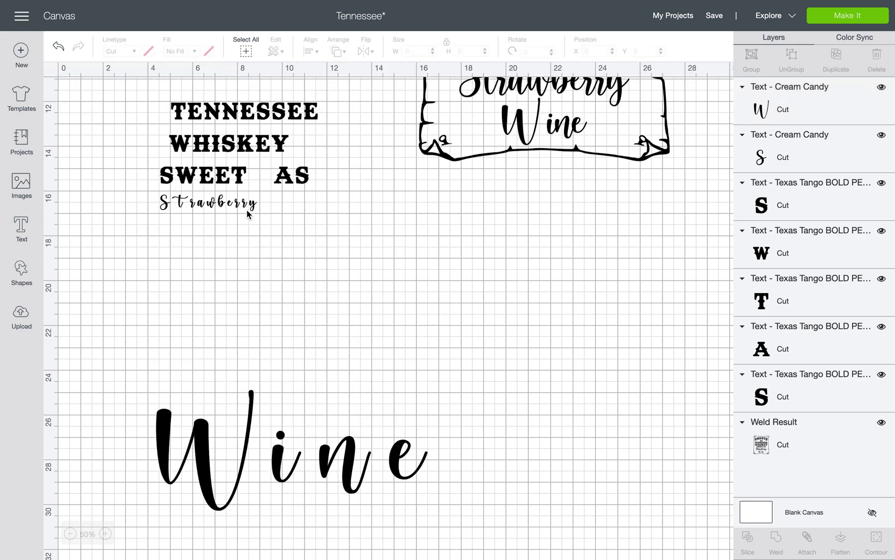
Enlarge the Strawberry text to about 20.63 by 3.47 inches and place it above Wine, at about X 4, Y 19.6.
left_click(207, 203)
left_click_drag(266, 220, 563, 404)
left_click_drag(444, 224, 434, 307)
left_click_drag(557, 355, 619, 358)
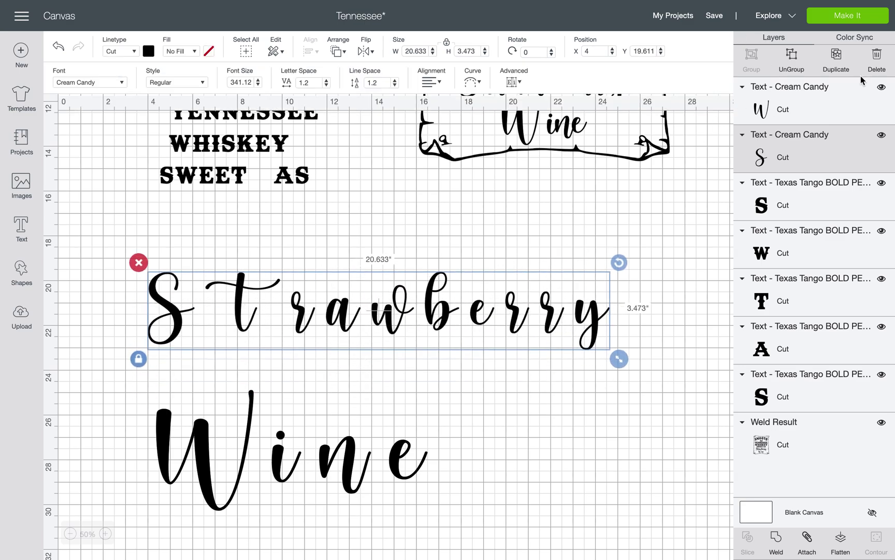
Ungroup the Strawberry text into letters and shift the t left to about X 4.68 so it joins the S.
left_click(796, 57)
left_click(251, 278)
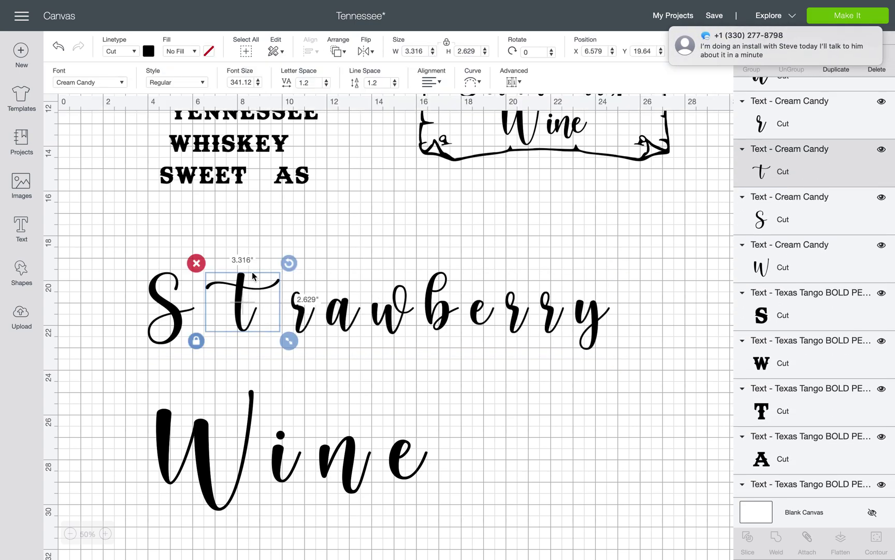
key("Left")
key("Left")
key("Left")
key("Left")
key("Left")
key("Left")
key("Left")
key("Left")
key("Left")
key("Left")
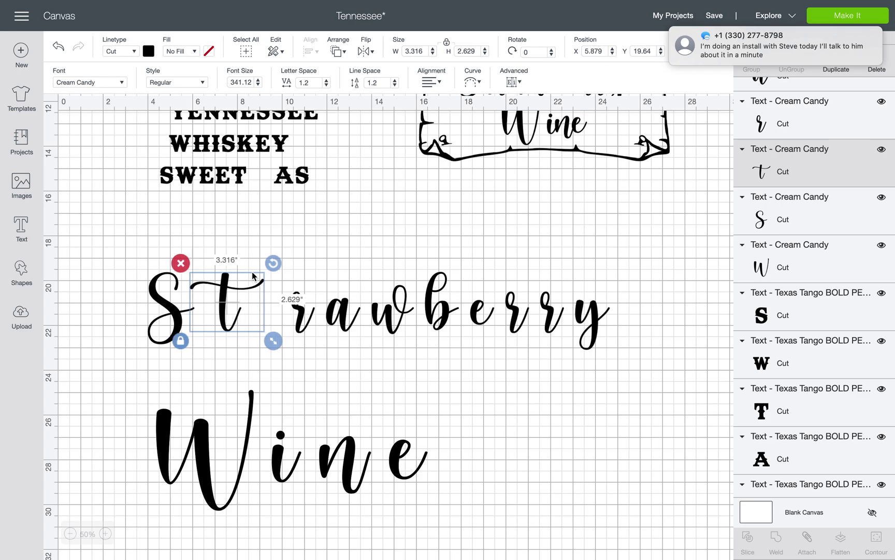
key("Left")
key("Left")
key("Left")
key("Left")
key("Left")
key("Left")
key("Left")
key("Left")
key("Left")
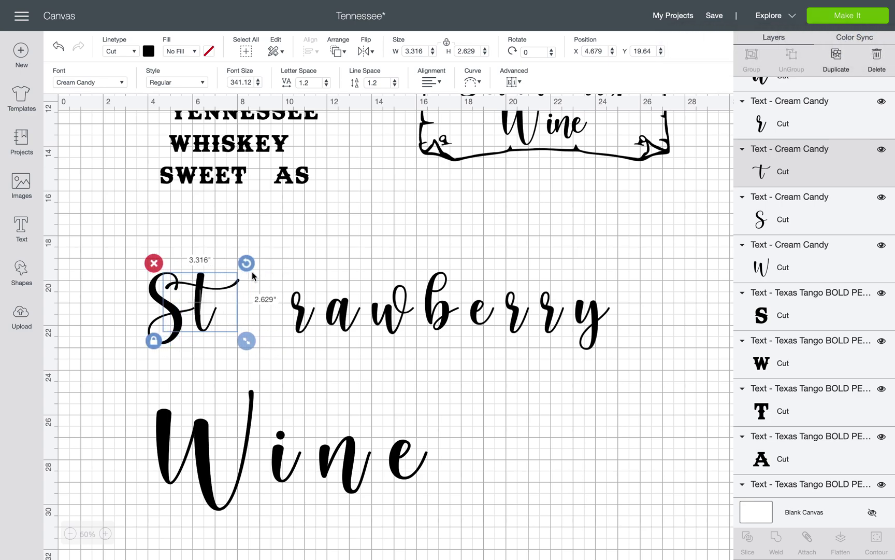
Shift the first r of Strawberry left to about X 6.71 so it connects to the t.
left_click(296, 306)
key("Left")
key("Left")
key("Left")
key("Left")
key("Left")
key("Left")
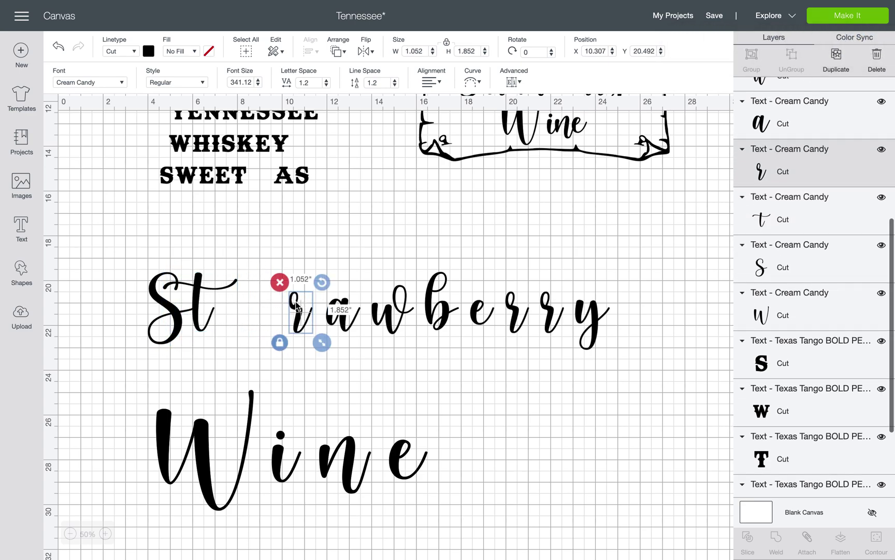
key("Left")
key("Left")
key("Left")
key("Left")
key("Left")
key("Left")
key("Left")
key("Left")
key("Left")
key("Left")
key("Left")
key("Left")
key("Left")
key("Left")
key("Left")
key("Left")
key("Left")
key("Left")
key("Left")
key("Left")
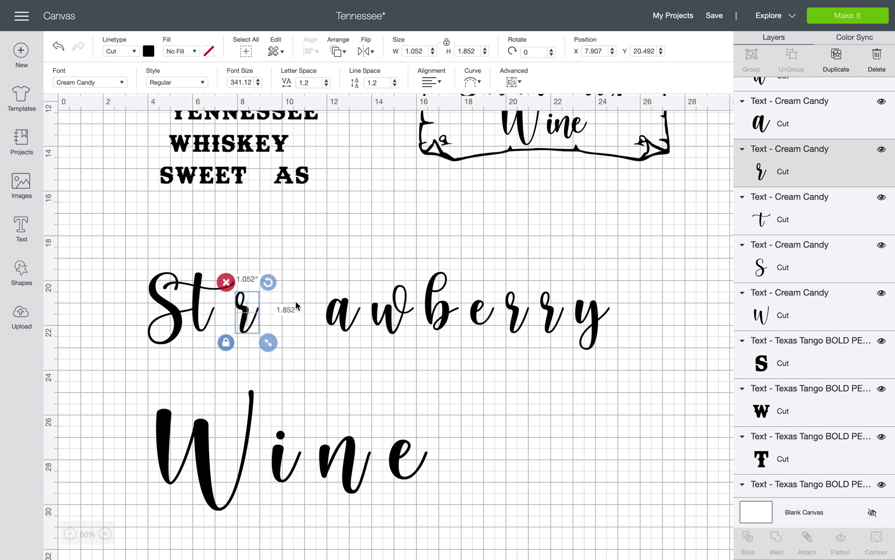
key("Left")
key("Left")
key("Left")
key("Left")
key("Left")
key("Left")
key("Left")
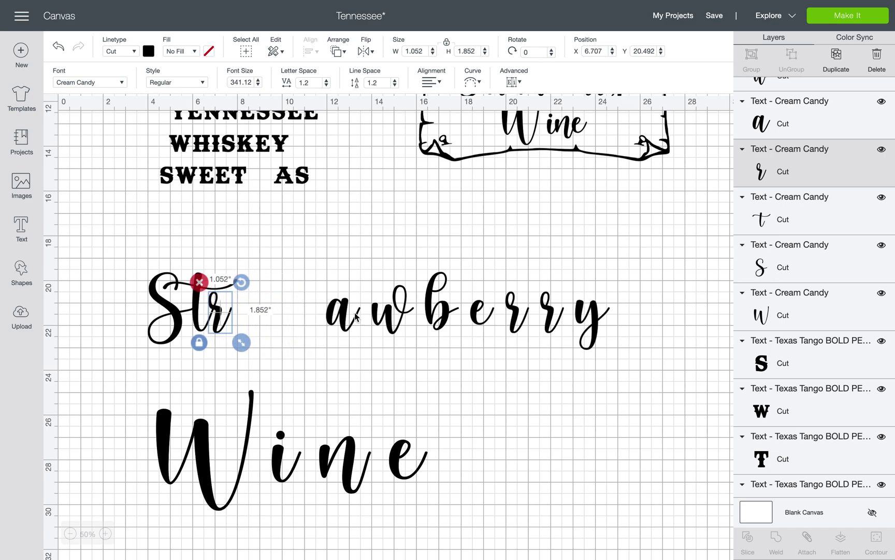
Shift the a of Strawberry left to about X 7.77 so it connects to the r.
left_click(351, 315)
key("Left")
key("Left")
key("Left")
key("Left")
key("Left")
key("Left")
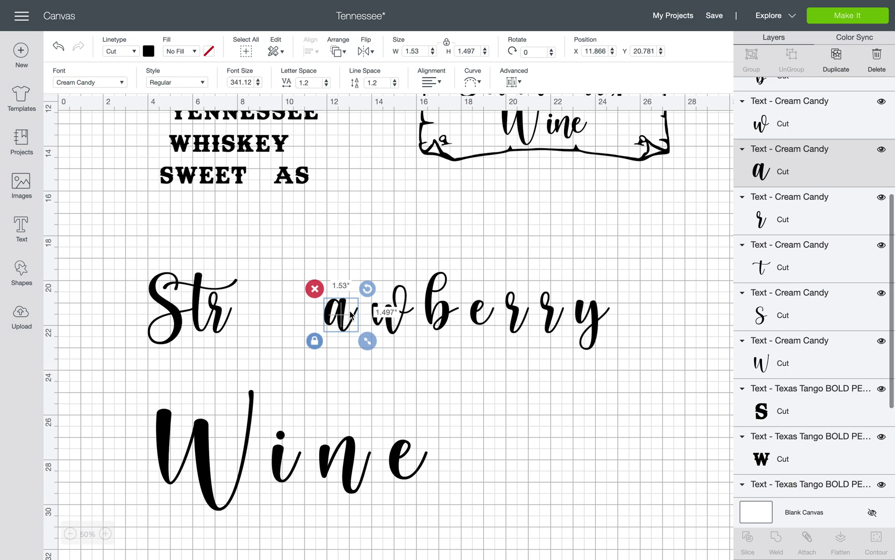
key("Left")
key("Left")
key("Left")
key("Left")
key("Left")
key("Left")
key("Left")
key("Left")
key("Left")
key("Left")
key("Left")
key("Left")
key("Left")
key("Left")
key("Left")
key("Left")
key("Left")
key("Left")
key("Left")
key("Left")
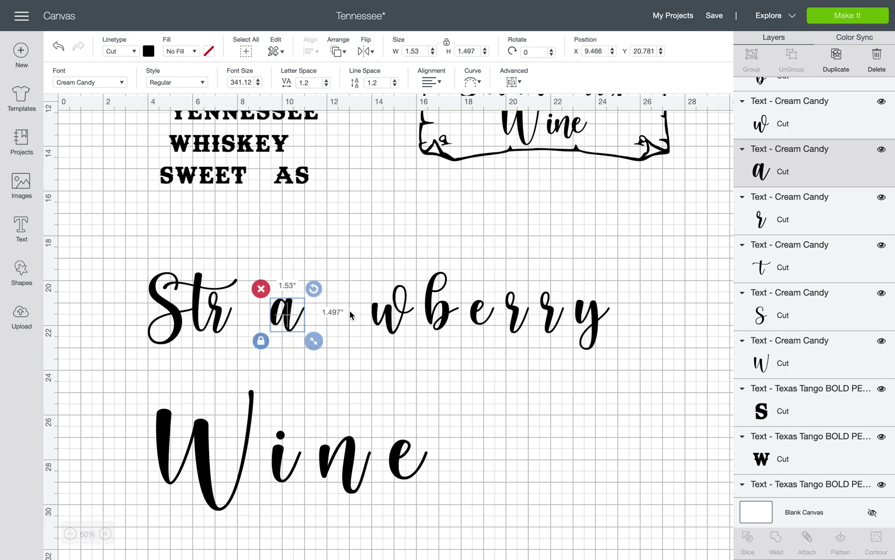
key("Left")
key("Left")
key("Left")
key("Left")
key("Left")
key("Left")
key("Left")
key("Left")
key("Left")
key("Left")
key("Left")
key("Left")
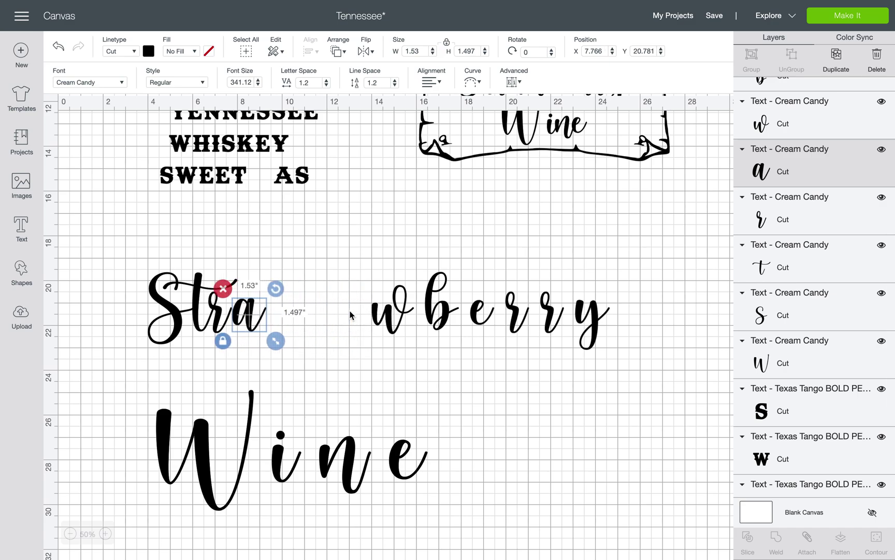
Shift the w of Strawberry left to about X 9.01 so it connects to the a.
left_click(403, 314)
key("Left")
key("Left")
key("Left")
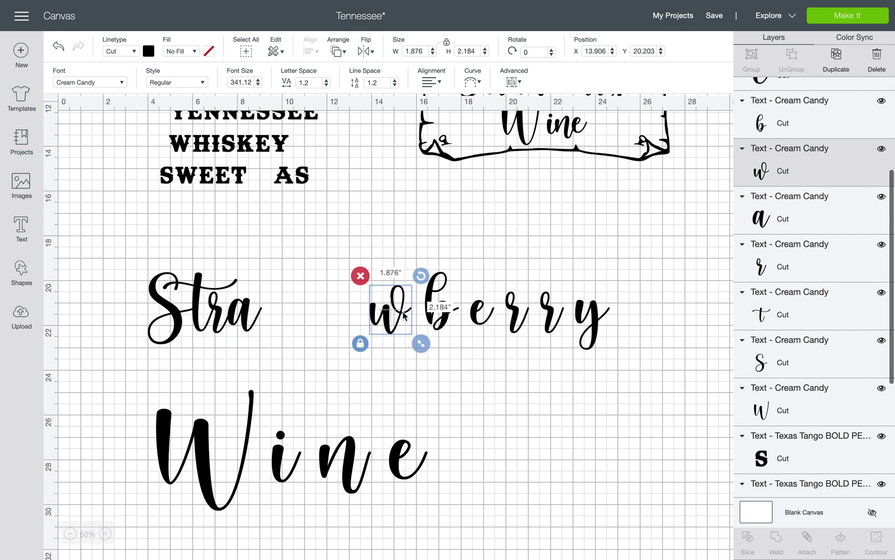
key("Left")
key("Left")
key("Left")
key("Left")
key("Left")
key("Left")
key("Left")
key("Left")
key("Left")
key("Left")
key("Left")
key("Left")
key("Left")
key("Left")
key("Left")
key("Left")
key("Left")
key("Left")
key("Left")
key("Left")
key("Left")
key("Left")
key("Left")
key("Left")
key("Left")
key("Left")
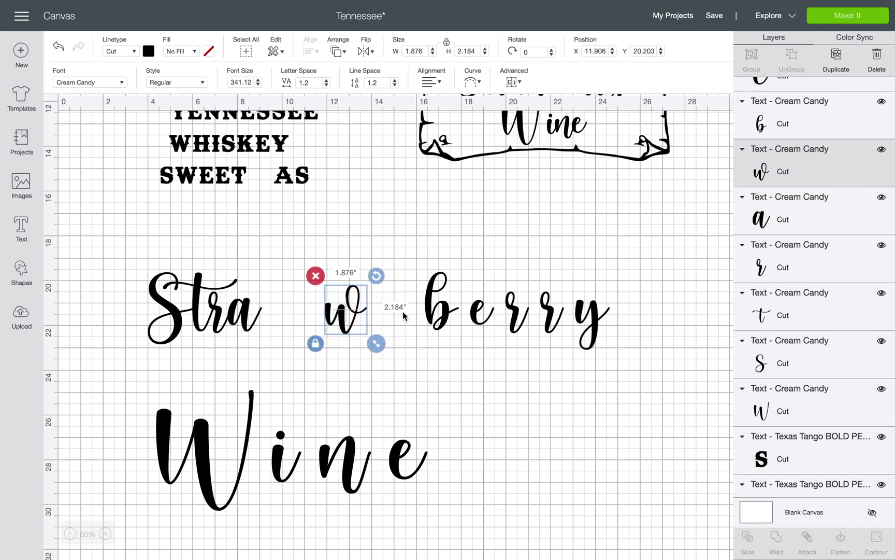
key("Left")
key("Left")
key("Left")
key("Left")
key("Left")
key("Left")
key("Left")
key("Left")
key("Left")
key("Left")
key("Left")
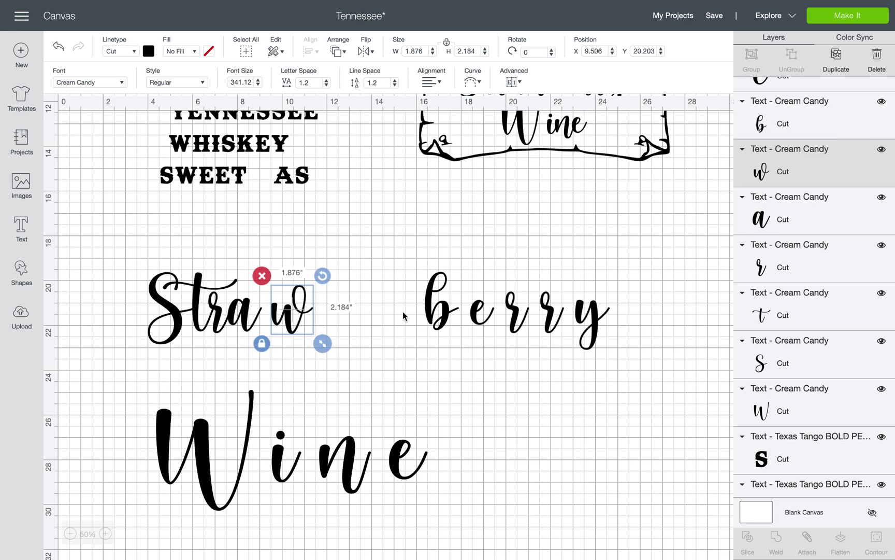
Shift the b of Strawberry left to about X 10.89 so it connects to the w.
left_click(439, 311)
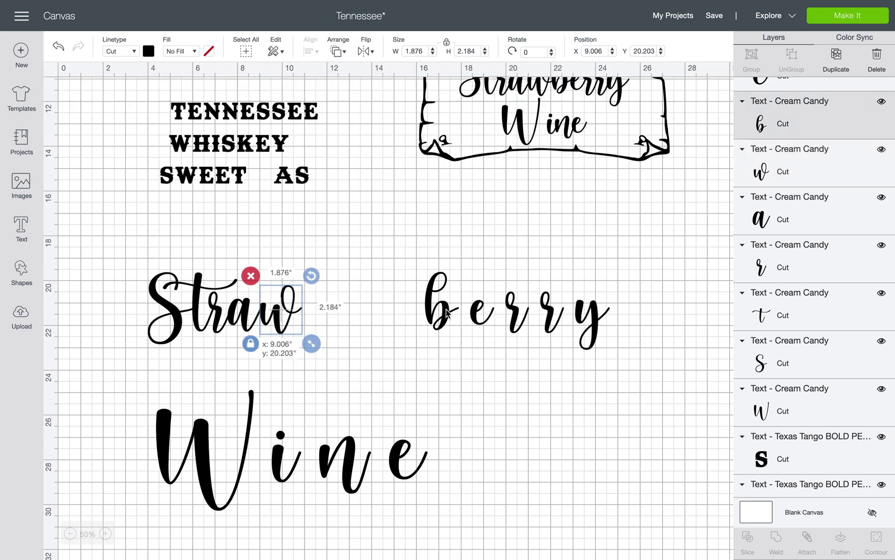
key("Left")
key("Left")
key("Left")
key("Left")
key("Left")
key("Left")
key("Left")
key("Left")
key("Left")
key("Left")
key("Left")
key("Left")
key("Left")
key("Left")
key("Left")
key("Left")
key("Left")
key("Left")
key("Left")
key("Left")
key("Left")
key("Left")
key("Left")
key("Left")
key("Left")
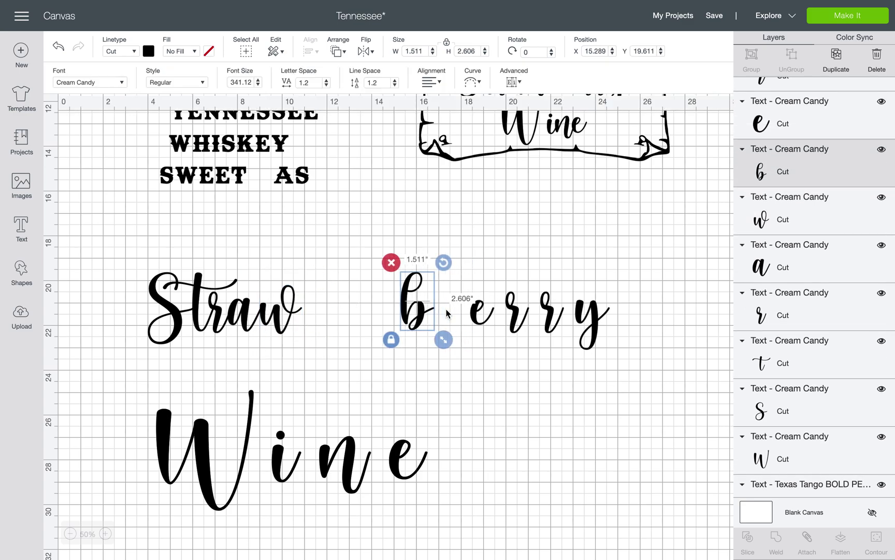
key("Left")
key("Left")
key("Left")
key("Left")
key("Left")
key("Left")
key("Left")
key("Left")
key("Left")
key("Left")
key("Left")
key("Left")
key("Left")
key("Left")
key("Left")
key("Left")
key("Left")
key("Left")
key("Left")
key("Left")
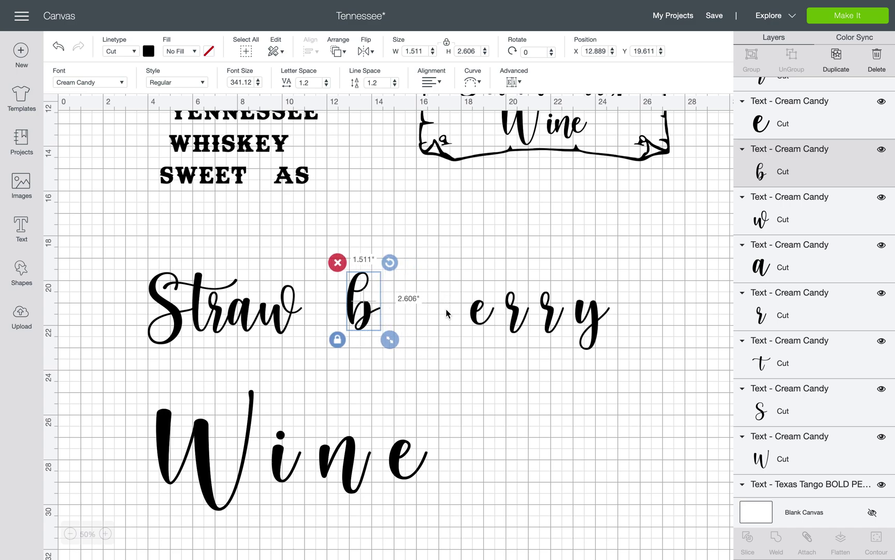
key("Left")
key("Left")
key("Left")
key("Left")
key("Left")
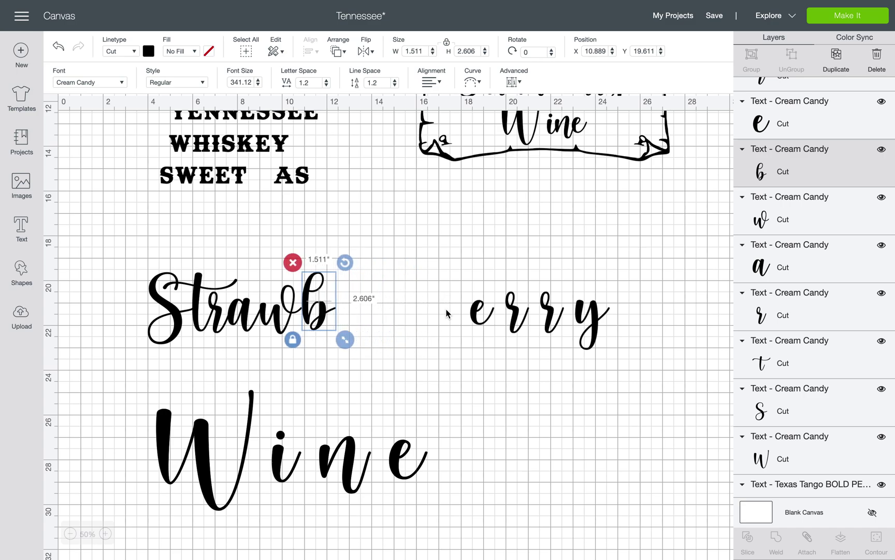
Shift the e of Strawberry left to about X 12.21 so it connects to the b.
left_click(479, 306)
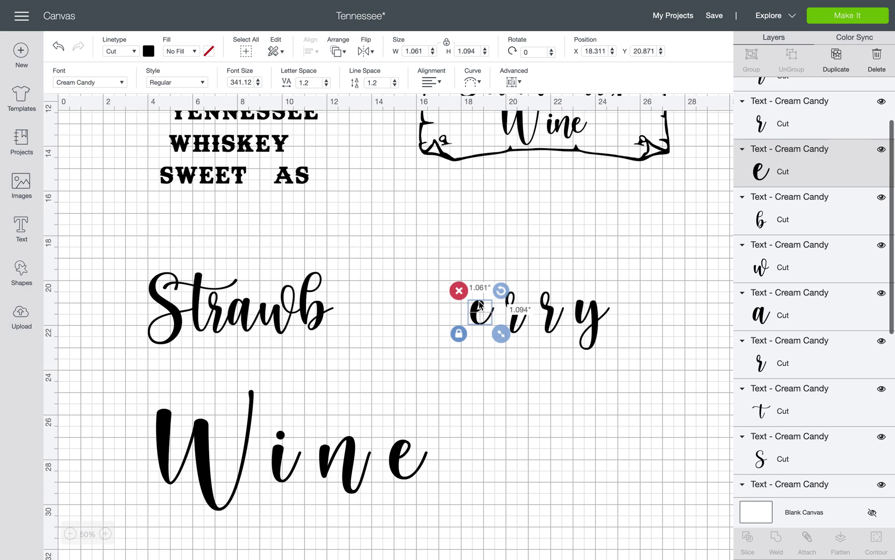
key("Left")
key("Left")
key("Left")
key("Left")
key("Left")
key("Left")
key("Left")
key("Left")
key("Left")
key("Left")
key("Left")
key("Left")
key("Left")
key("Left")
key("Left")
key("Left")
key("Left")
key("Left")
key("Left")
key("Left")
key("Left")
key("Left")
key("Left")
key("Left")
key("Left")
key("Left")
key("Left")
key("Left")
key("Left")
key("Left")
key("Left")
key("Left")
key("Left")
key("Left")
key("Left")
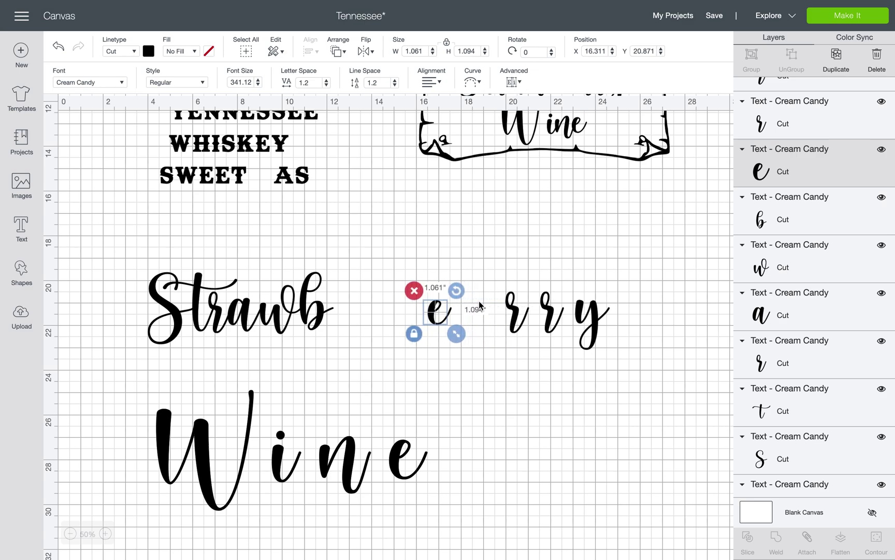
key("Left")
key("Left")
key("Left")
key("Left")
key("Left")
key("Left")
key("Left")
key("Left")
key("Left")
key("Left")
key("Left")
key("Left")
key("Left")
key("Left")
key("Left")
key("Left")
key("Left")
key("Left")
key("Left")
key("Left")
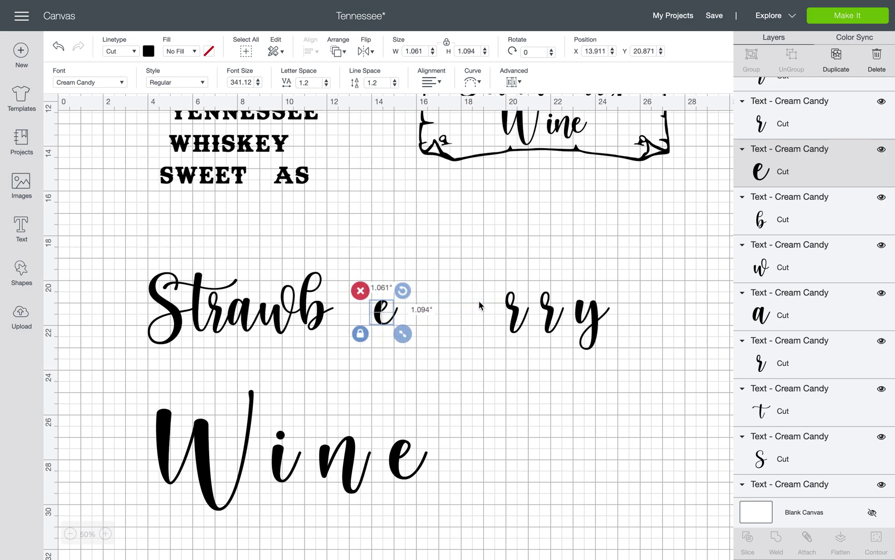
key("Left")
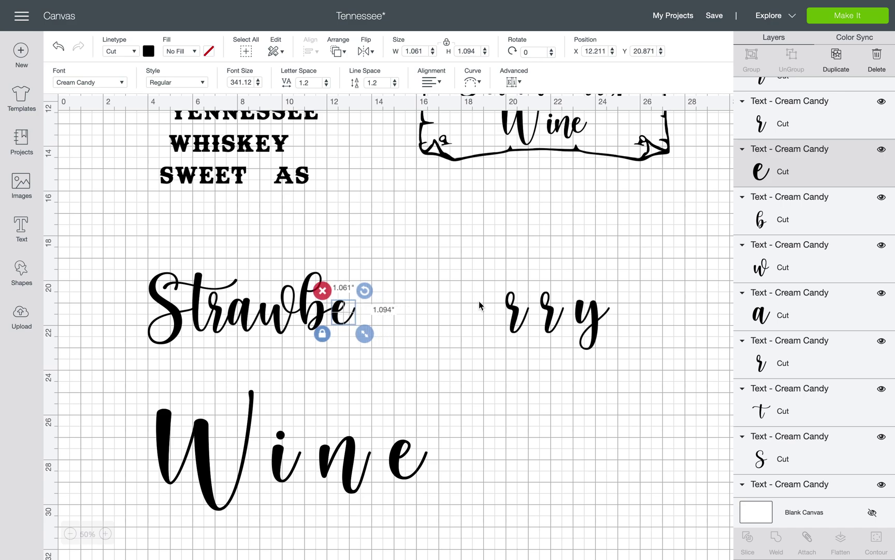
Shift the first r after the e of Strawberry left to about X 13.08 so it connects to the e.
left_click(523, 313)
key("Left")
key("Left")
key("Left")
key("Left")
key("Left")
key("Left")
key("Left")
key("Left")
key("Left")
key("Left")
key("Left")
key("Left")
key("Left")
key("Left")
key("Left")
key("Left")
key("Left")
key("Left")
key("Left")
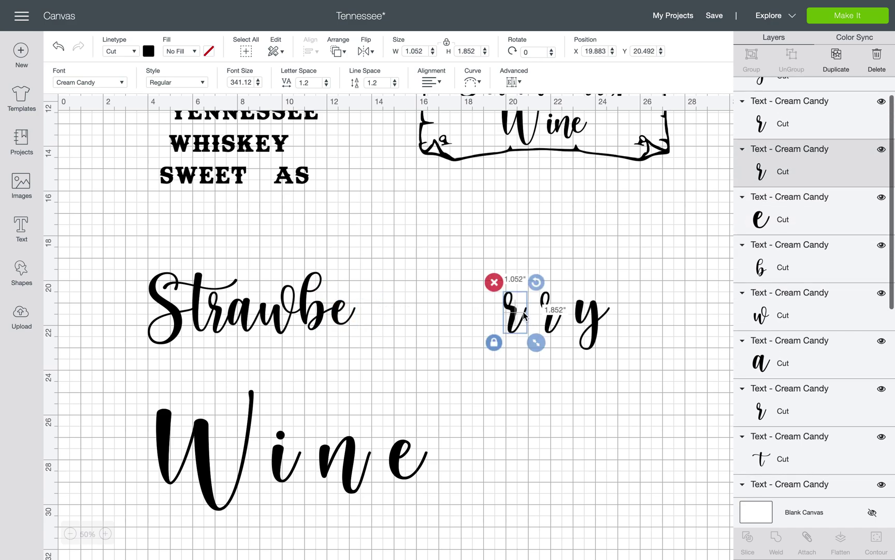
key("Left")
key("Left")
key("Left")
key("Left")
key("Left")
key("Left")
key("Left")
key("Left")
key("Left")
key("Left")
key("Left")
key("Left")
key("Left")
key("Left")
key("Left")
key("Left")
key("Left")
key("Left")
key("Left")
key("Left")
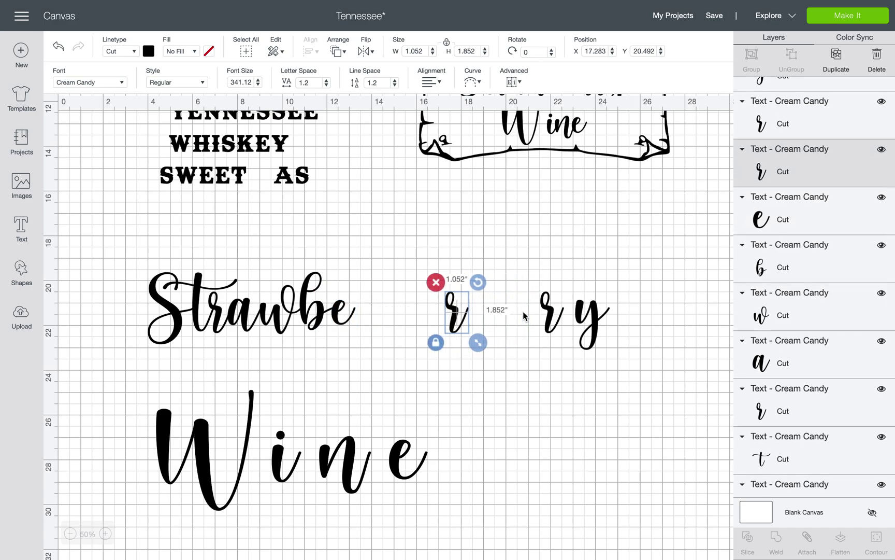
key("Left")
key("Left")
key("Left")
key("Left")
key("Left")
key("Left")
key("Left")
key("Left")
key("Left")
key("Left")
key("Left")
key("Left")
key("Left")
key("Left")
key("Left")
key("Left")
key("Left")
key("Left")
key("Left")
key("Left")
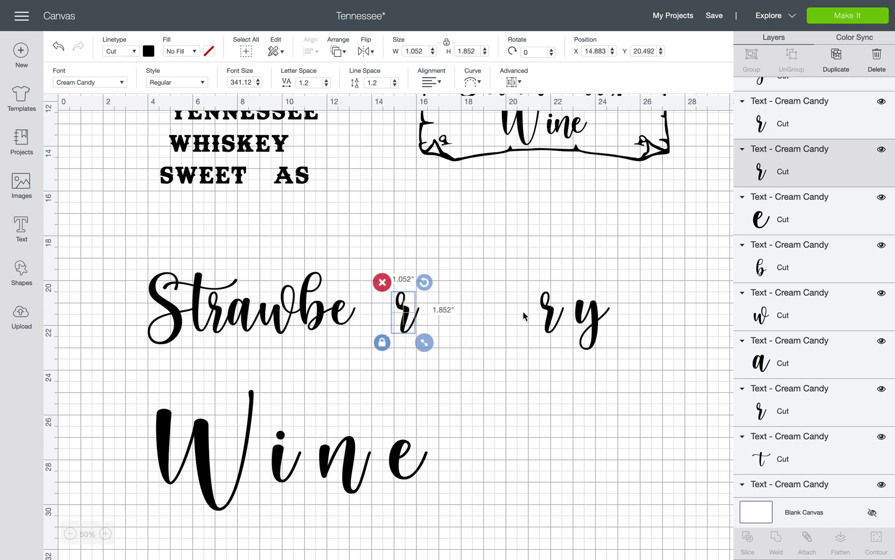
key("Left")
key("Left")
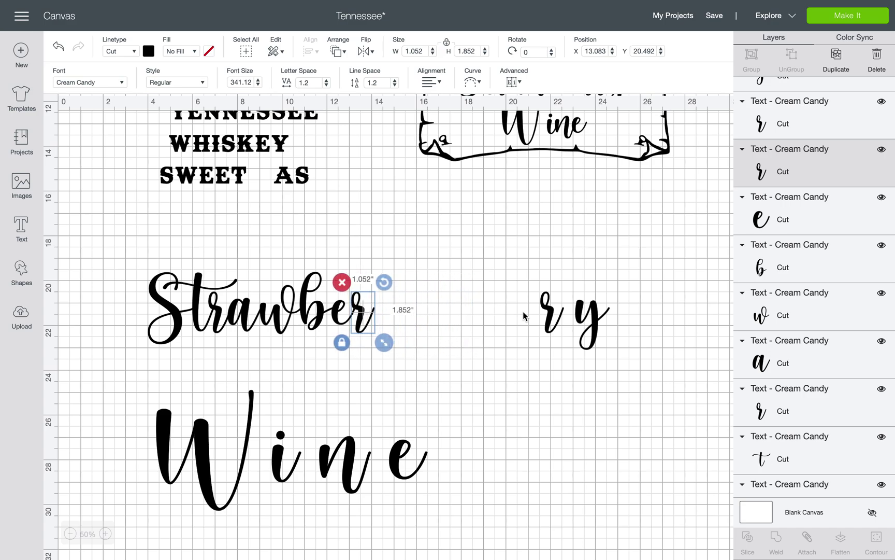
Shift the last r of Strawberry left so it connects to the r before it.
left_click(543, 311)
key("Left")
key("Left")
key("Left")
key("Left")
key("Left")
key("Left")
key("Left")
key("Left")
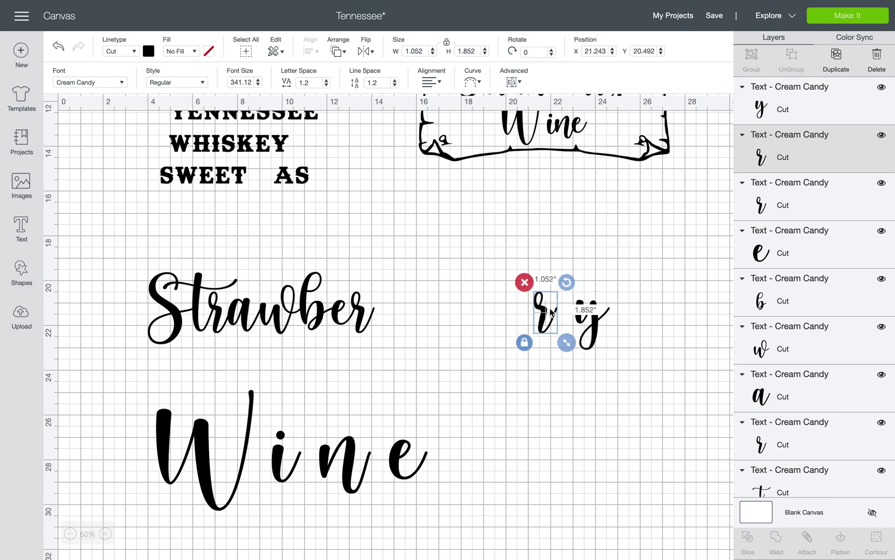
key("Left")
key("Left")
key("Left")
key("Left")
key("Left")
key("Left")
key("Left")
key("Left")
key("Left")
key("Left")
key("Left")
key("Left")
key("Left")
key("Left")
key("Left")
key("Left")
key("Left")
key("Left")
key("Left")
key("Left")
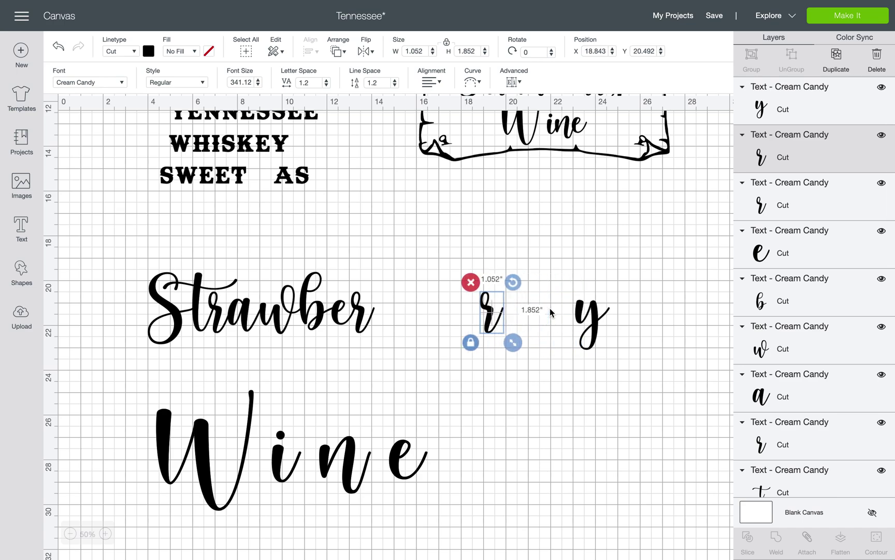
key("Left")
key("Left")
key("Left")
key("Left")
key("Left")
key("Left")
key("Left")
key("Left")
key("Left")
key("Left")
key("Left")
key("Left")
key("Left")
key("Left")
key("Left")
key("Left")
key("Left")
key("Left")
key("Left")
key("Left")
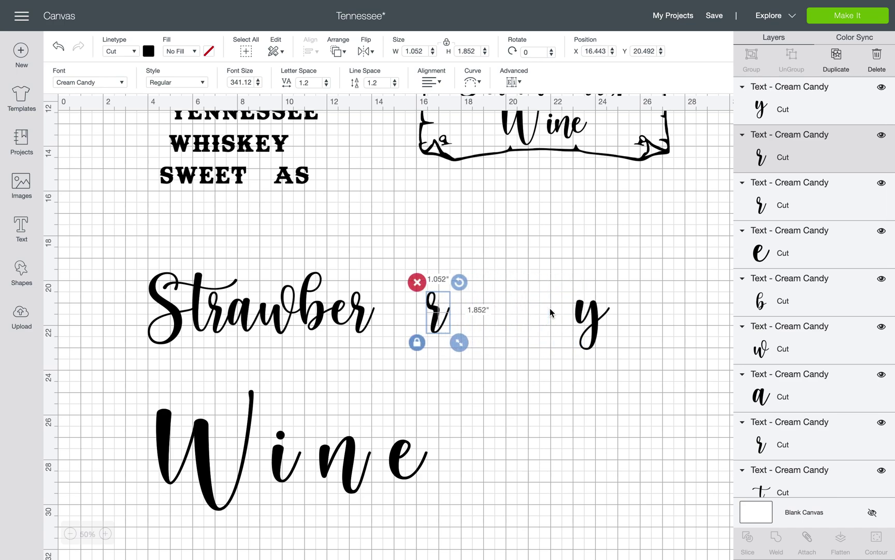
key("Left")
key("Left")
key("Left")
key("Left")
key("Left")
key("Left")
key("Left")
key("Left")
key("Left")
key("Left")
key("Left")
key("Left")
key("Left")
key("Left")
key("Left")
key("Left")
key("Left")
key("Left")
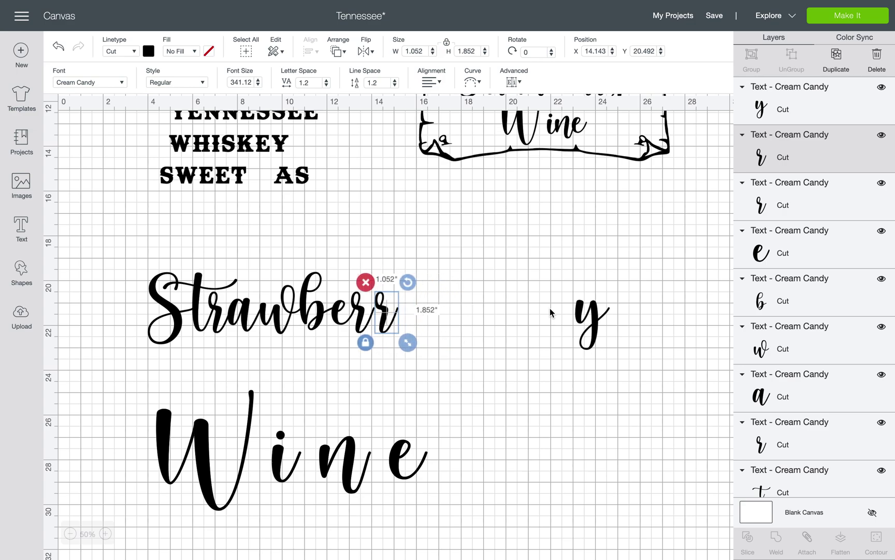
key("Left")
key("Left")
Shift the y of Strawberry left to about X 15.0 so it connects to the last r.
left_click_drag(593, 310, 591, 309)
key("Left")
key("Left")
key("Left")
key("Left")
key("Left")
key("Left")
key("Left")
key("Left")
key("Left")
key("Left")
key("Left")
key("Left")
key("Left")
key("Left")
key("Left")
key("Left")
key("Left")
key("Left")
key("Left")
key("Left")
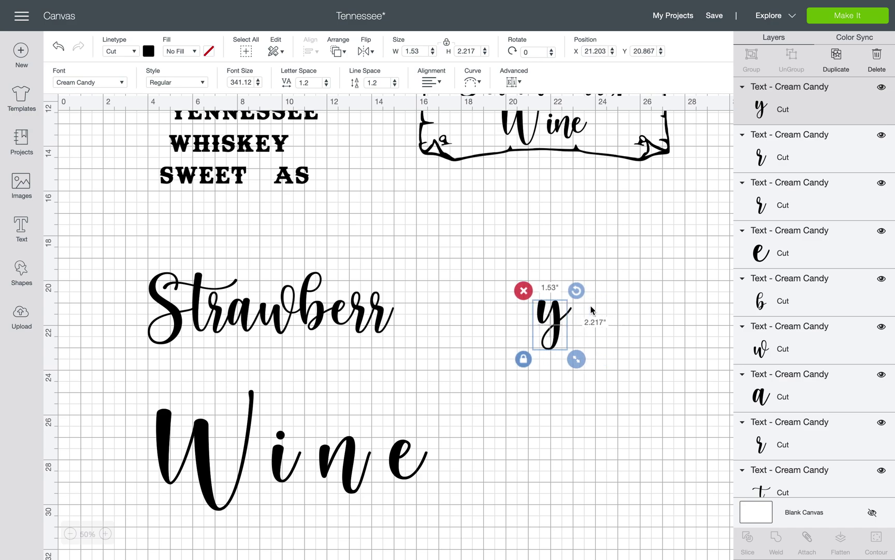
key("Left")
key("Left")
key("Left")
key("Left")
key("Left")
key("Left")
key("Left")
key("Left")
key("Left")
key("Left")
key("Left")
key("Left")
key("Left")
key("Left")
key("Left")
key("Left")
key("Left")
key("Left")
key("Left")
key("Left")
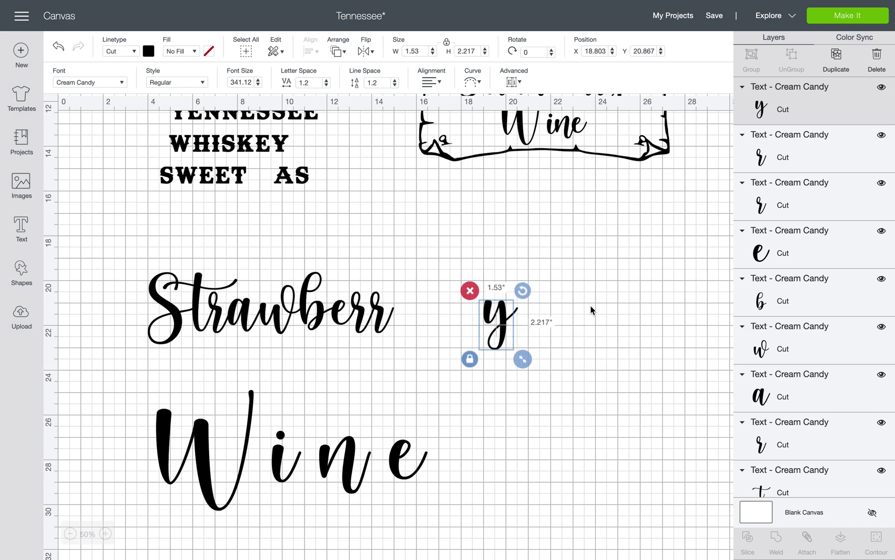
key("Left")
key("Left")
key("Left")
key("Left")
key("Left")
key("Left")
key("Left")
key("Left")
key("Left")
key("Left")
key("Left")
key("Left")
key("Left")
key("Left")
key("Left")
key("Left")
key("Left")
key("Left")
key("Left")
key("Left")
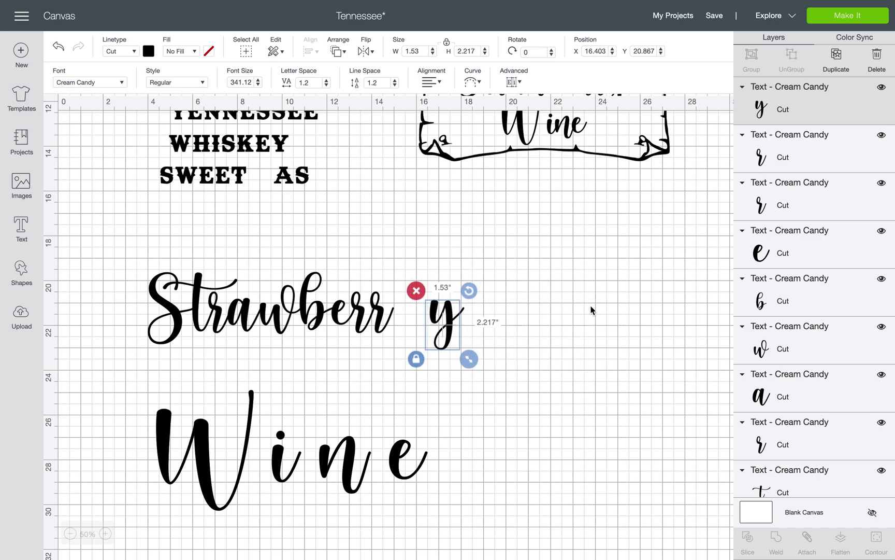
key("Left")
key("Left")
key("Left")
key("Left")
key("Left")
key("Left")
key("Left")
key("Left")
key("Left")
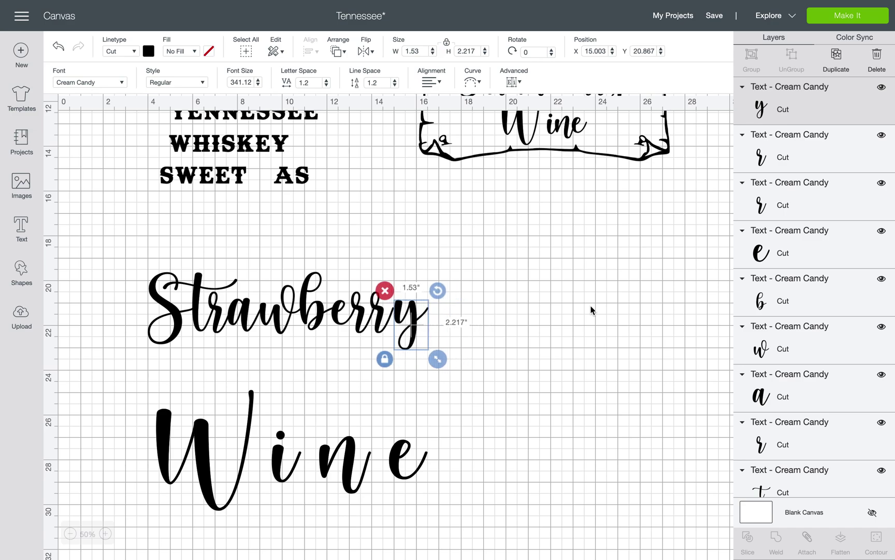
Weld all the letters of Strawberry into a single shape.
left_click(463, 325)
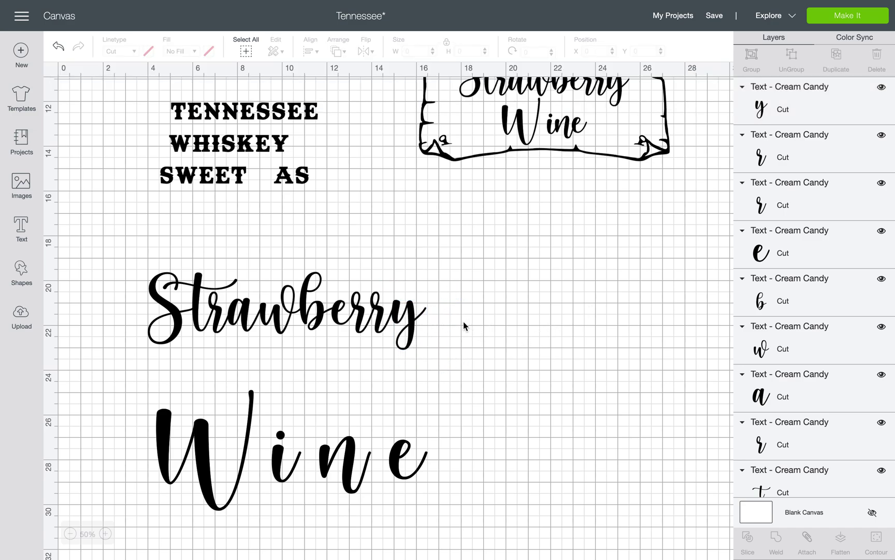
left_click_drag(463, 362, 144, 236)
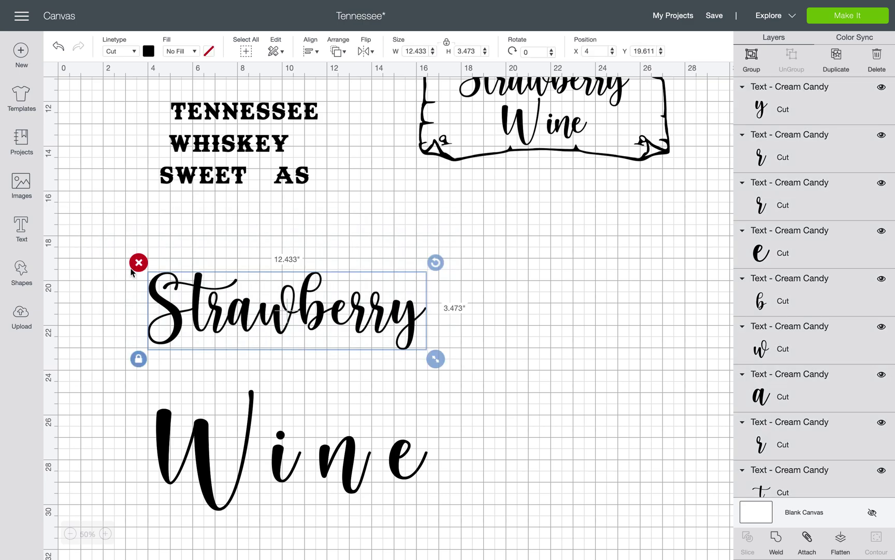
left_click(777, 541)
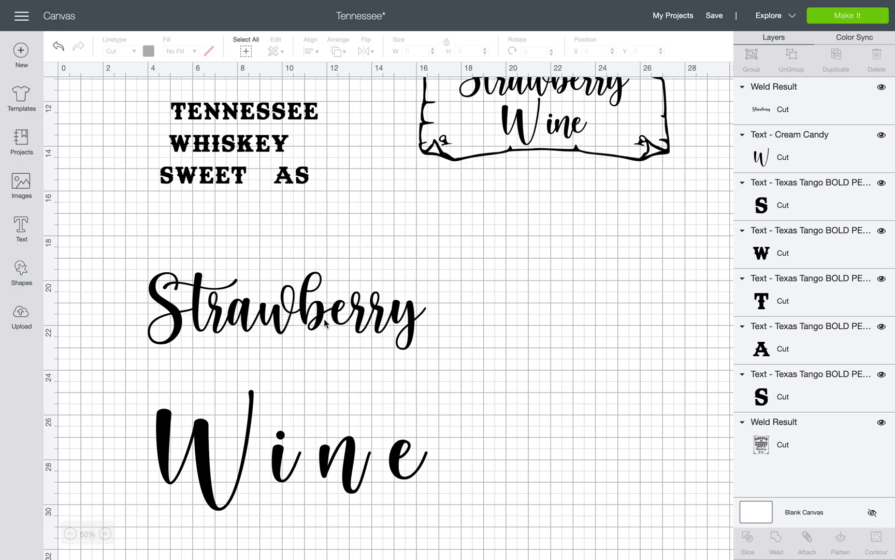
Enlarge the welded Strawberry to about 15.66 inches wide and place it above Wine.
left_click_drag(307, 323, 446, 322)
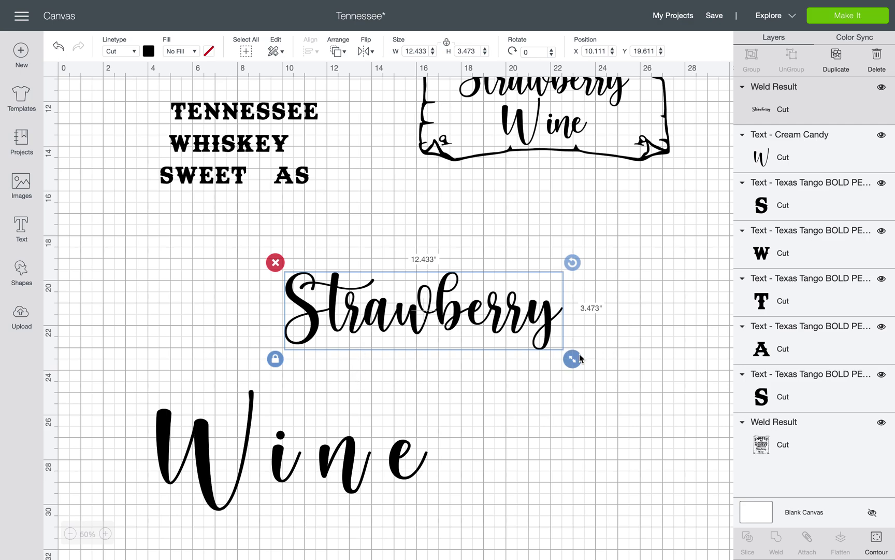
left_click_drag(572, 359, 643, 378)
left_click_drag(567, 352, 455, 302)
Ungroup the Wine text into separate letters.
left_click(400, 470)
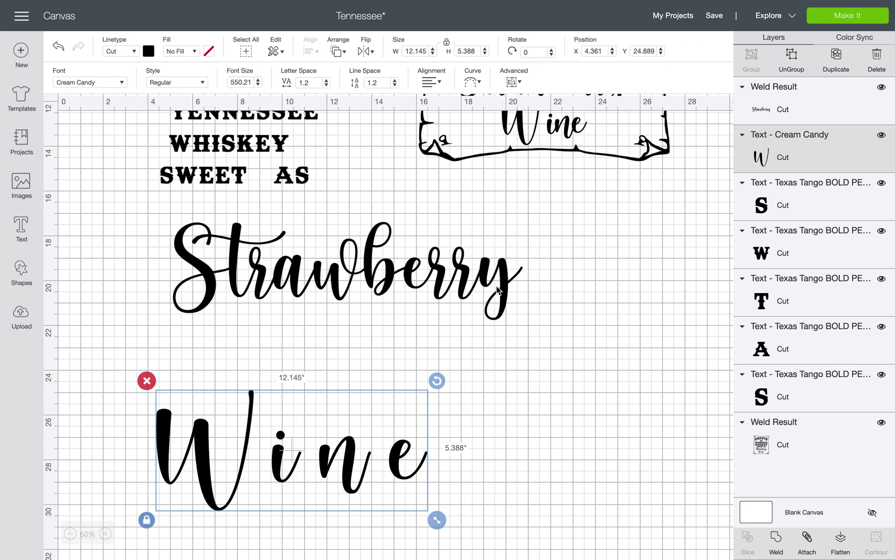
left_click(792, 67)
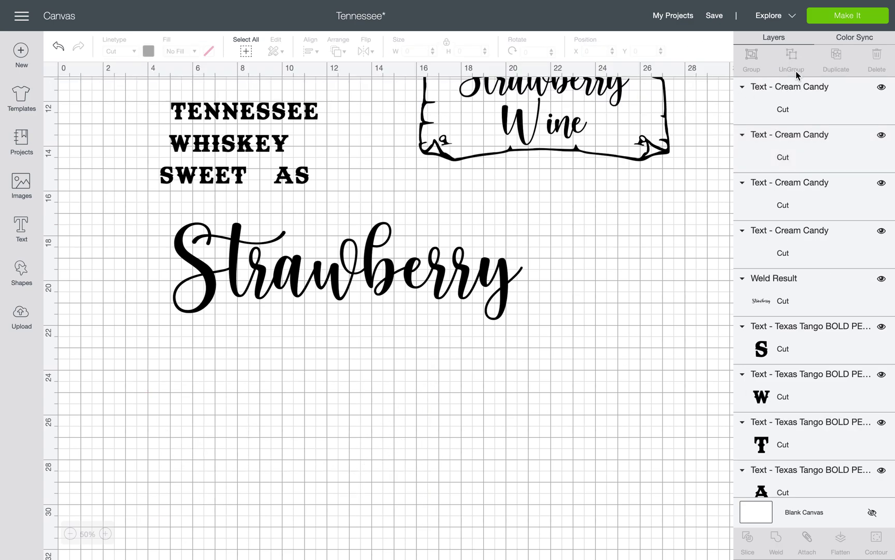
left_click(298, 463)
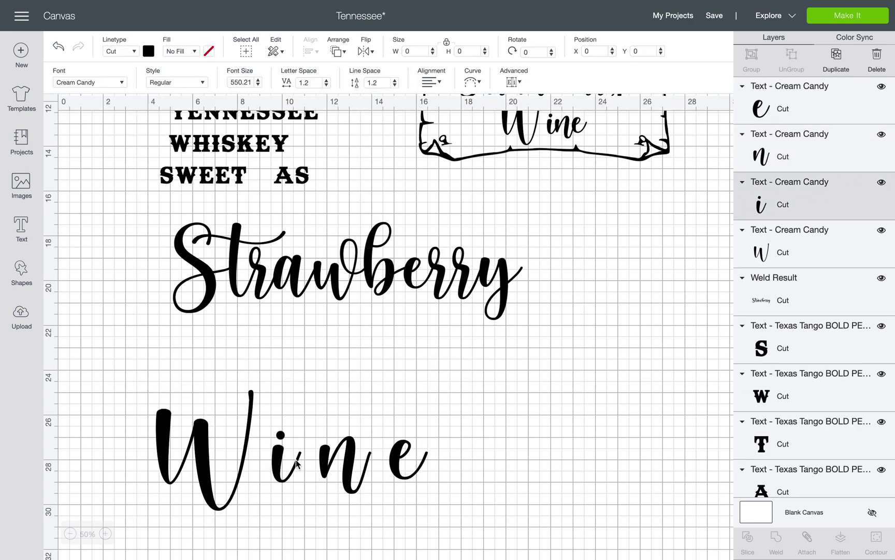
Shift the n of Wine left so it connects to the i.
left_click(330, 457)
key("Left")
key("Left")
key("Left")
key("Left")
key("Left")
key("Left")
key("Left")
key("Left")
key("Left")
key("Left")
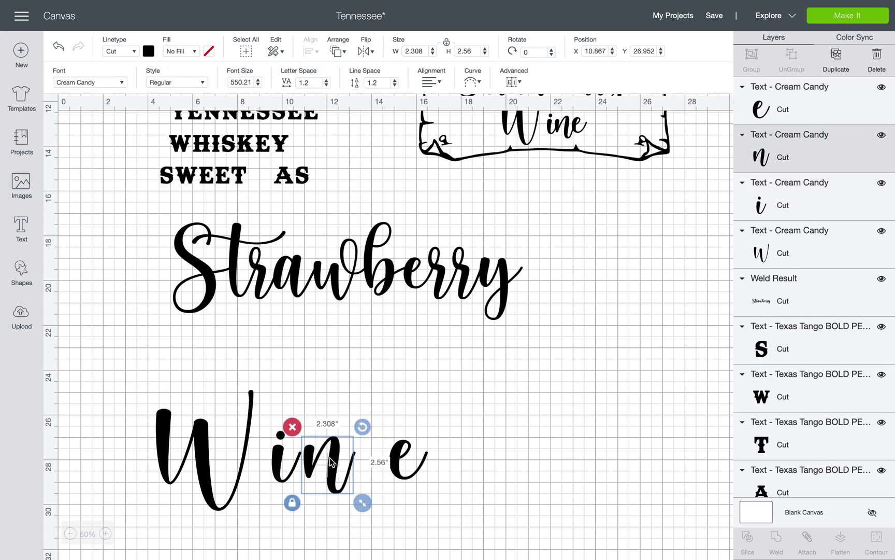
Shift the e of Wine left to about X 12.79 so it connects to the n.
left_click(394, 452)
key("Left")
key("Left")
key("Left")
key("Left")
key("Left")
key("Left")
key("Left")
key("Left")
key("Left")
key("Left")
key("Left")
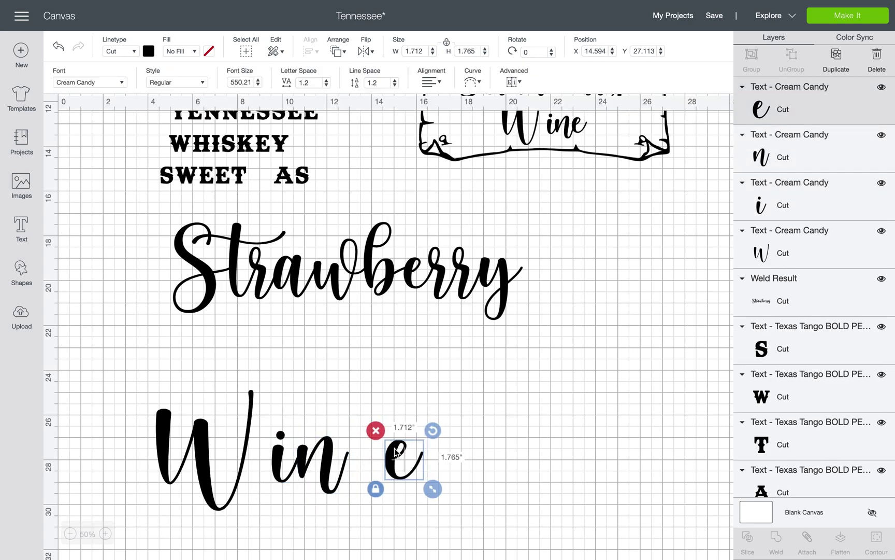
key("Left")
key("Left")
key("Left")
key("Left")
key("Left")
key("Left")
key("Left")
key("Left")
key("Left")
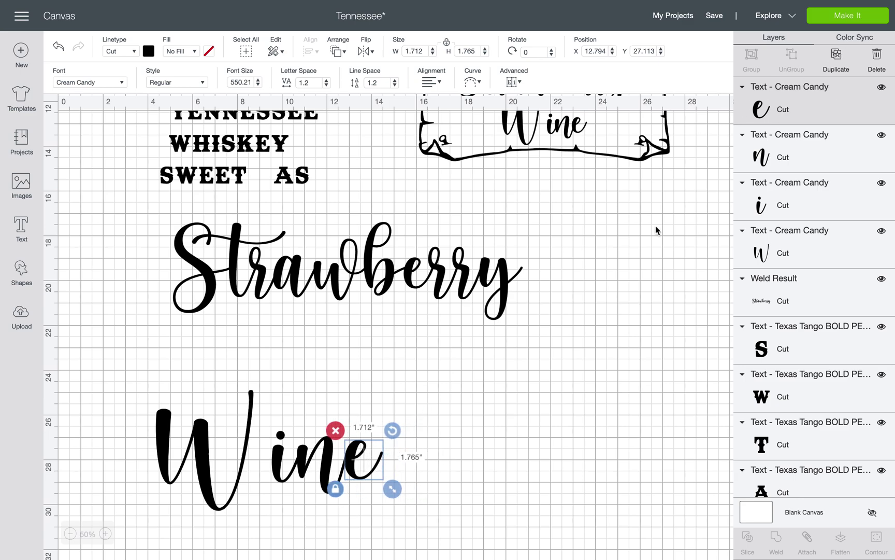
Weld all the letters of Wine into a single shape.
left_click(401, 553)
left_click_drag(436, 510, 124, 438)
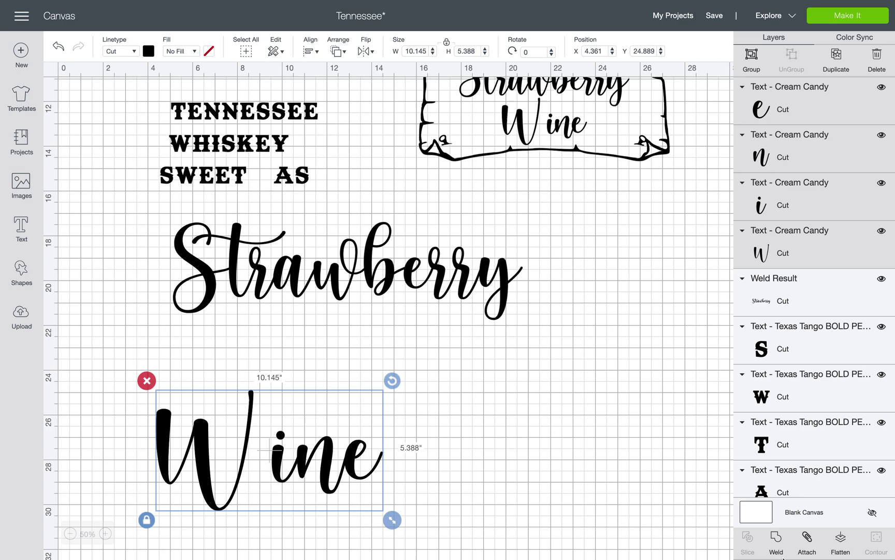
left_click(780, 554)
Move the welded Wine slightly right and lower Strawberry to about X 4.97, Y 24.25, clearing space below the block-letter words.
left_click(372, 486)
left_click_drag(371, 485, 412, 477)
left_click_drag(388, 298, 383, 438)
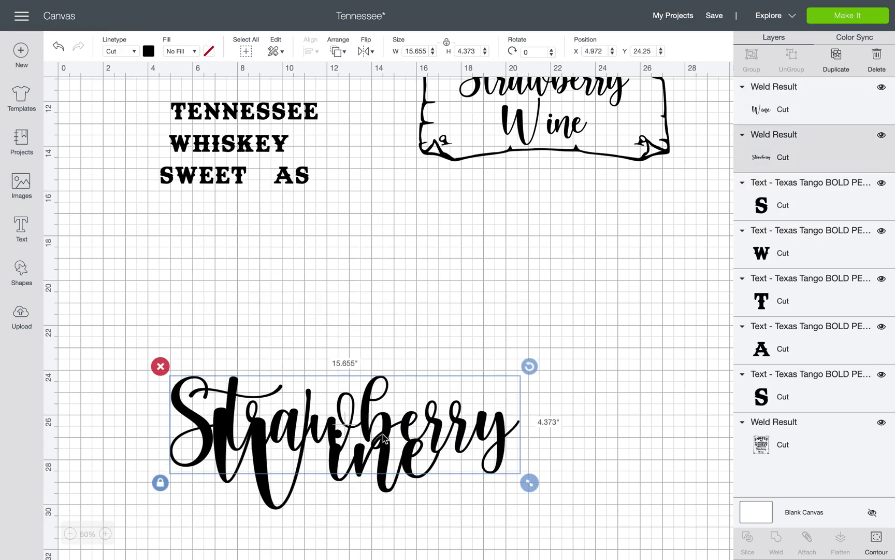
Move the SMOOTH text up and left to about X 2.56, Y 3.89.
scroll(383, 438, "up", 5)
left_click(286, 211)
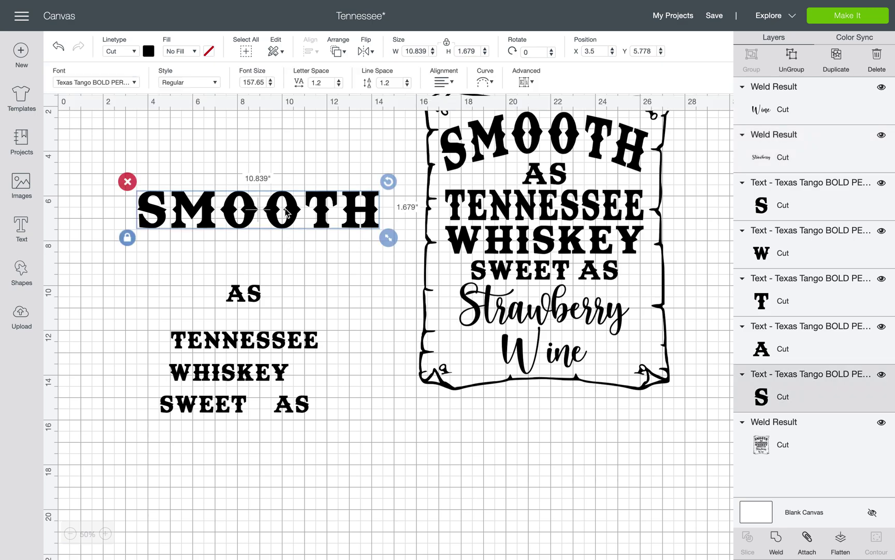
scroll(286, 212, "up", 1)
left_click_drag(283, 228, 298, 195)
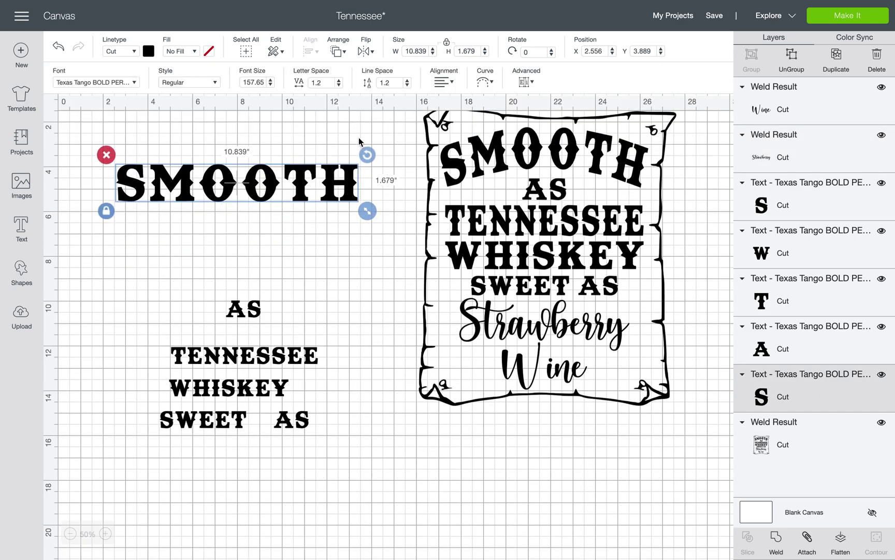
Curve the SMOOTH text into an upward arch like the one in the reference design.
left_click(483, 83)
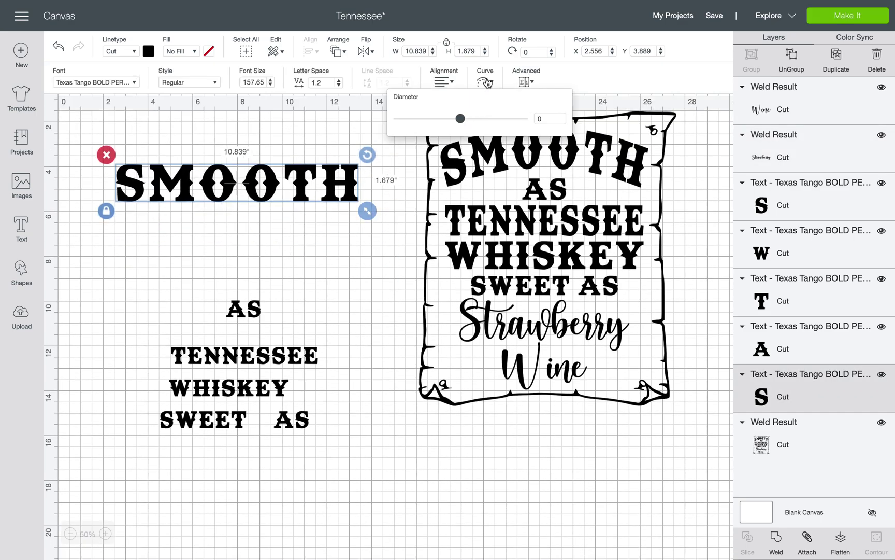
left_click_drag(465, 121, 497, 127)
left_click(343, 255)
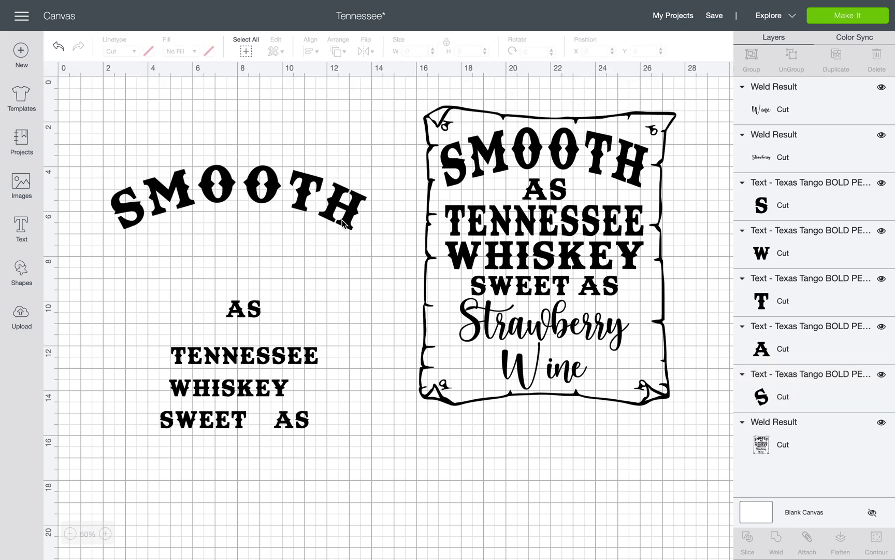
Move AS up beneath the arched SMOOTH and set the width of SMOOTH to 10 inches.
left_click(258, 315)
left_click_drag(258, 314, 250, 240)
left_click(295, 186)
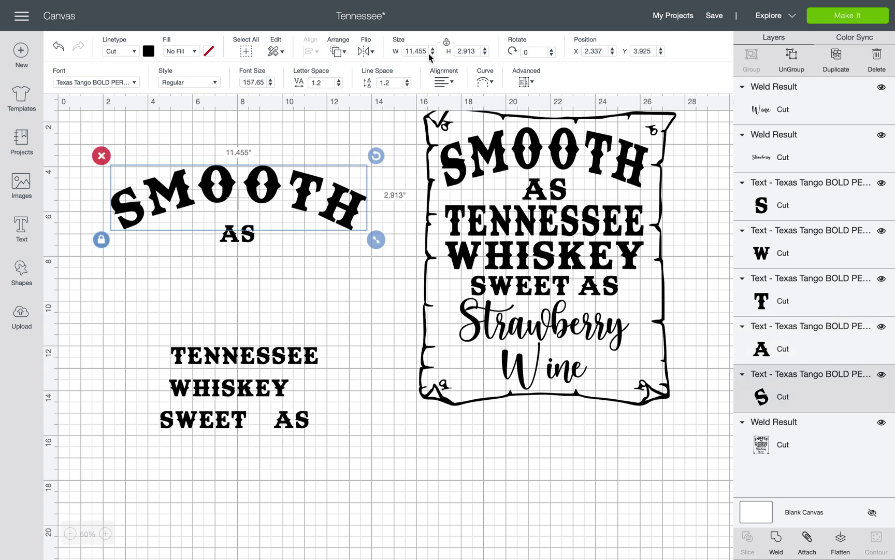
left_click_drag(426, 53, 382, 54)
type("10")
key("Return")
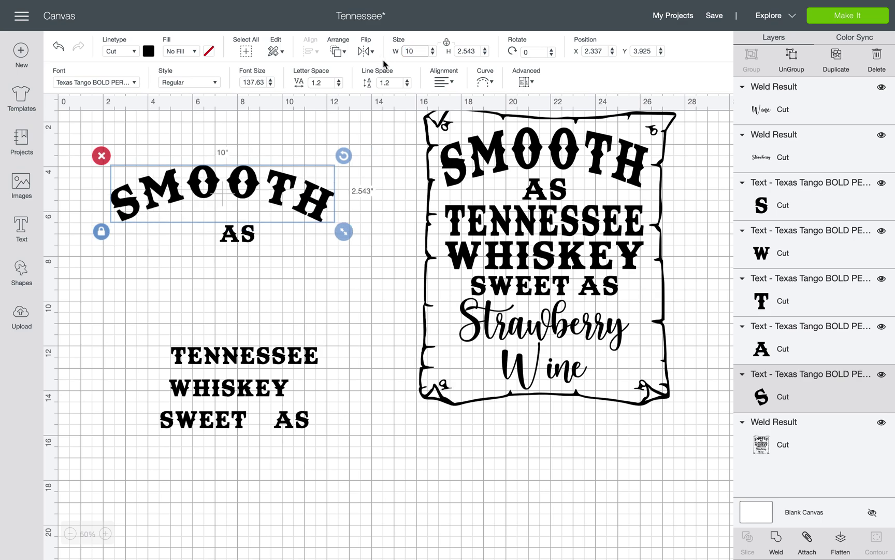
Set the width of AS to 3 inches and position it beneath the middle of SMOOTH.
left_click(244, 239)
left_click_drag(244, 237, 228, 234)
left_click(424, 49)
type("3")
key("Return")
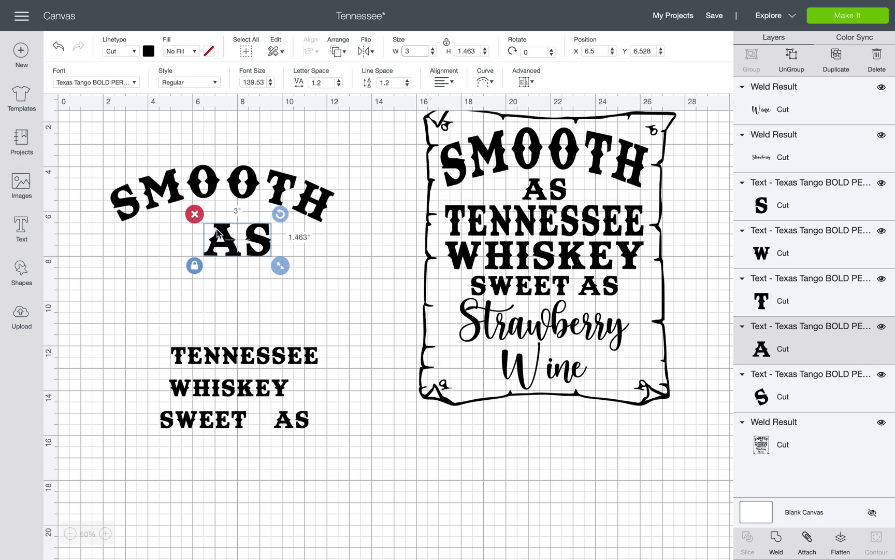
left_click_drag(238, 240, 227, 240)
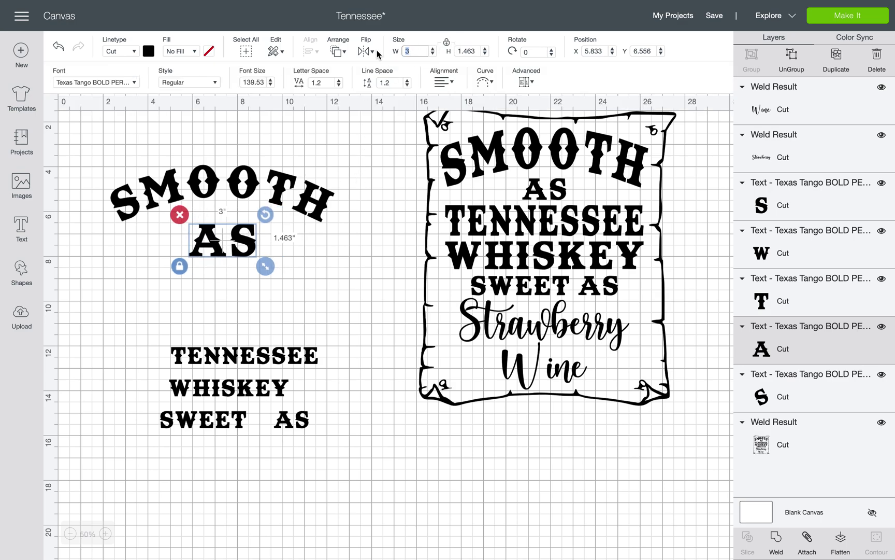
Reduce the width of AS and center it under the SMOOTH arch.
key("Return")
left_click_drag(223, 233, 228, 228)
Move TENNESSEE up beneath AS and place WHISKEY below it at about X 4.81, Y 10.17.
left_click(242, 355)
left_click_drag(244, 356, 223, 275)
left_click_drag(234, 384, 231, 299)
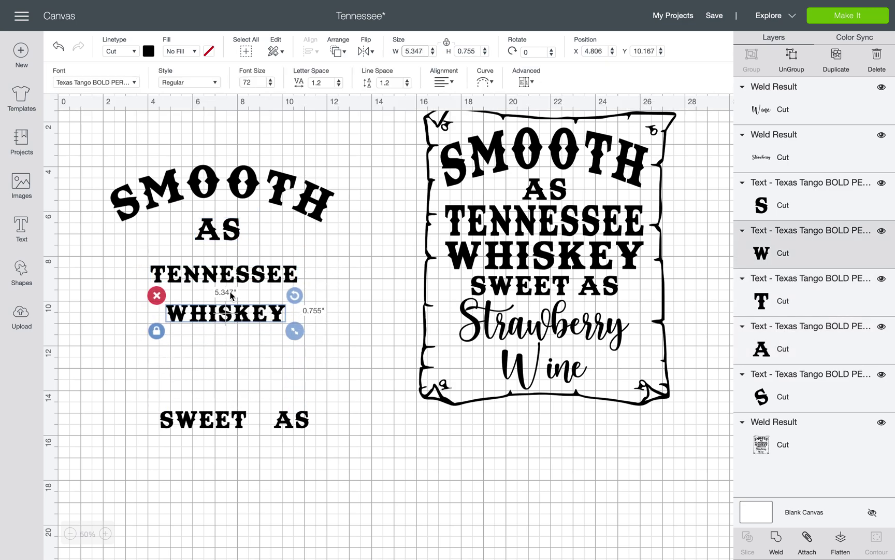
Scale TENNESSEE and WHISKEY together to a combined width of 10 inches.
left_click(230, 282)
left_click_drag(176, 262, 235, 313)
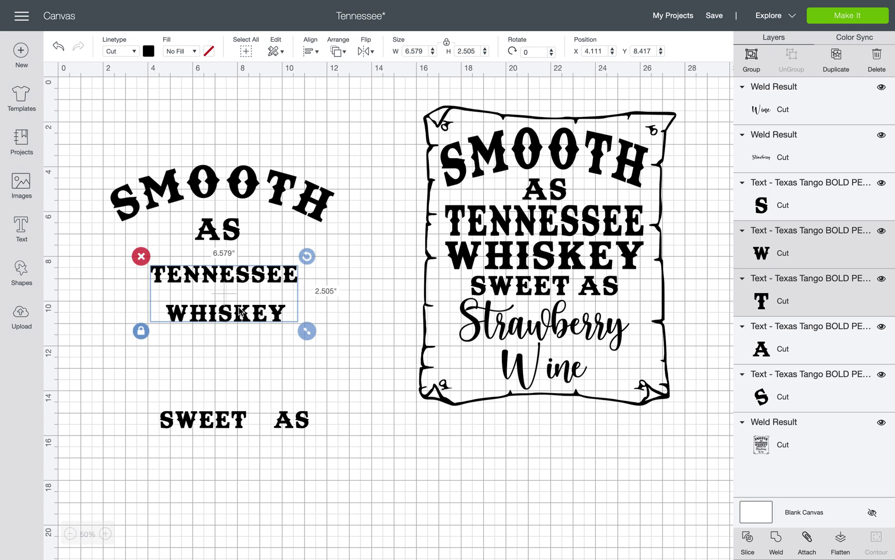
left_click_drag(425, 51, 388, 56)
type("10")
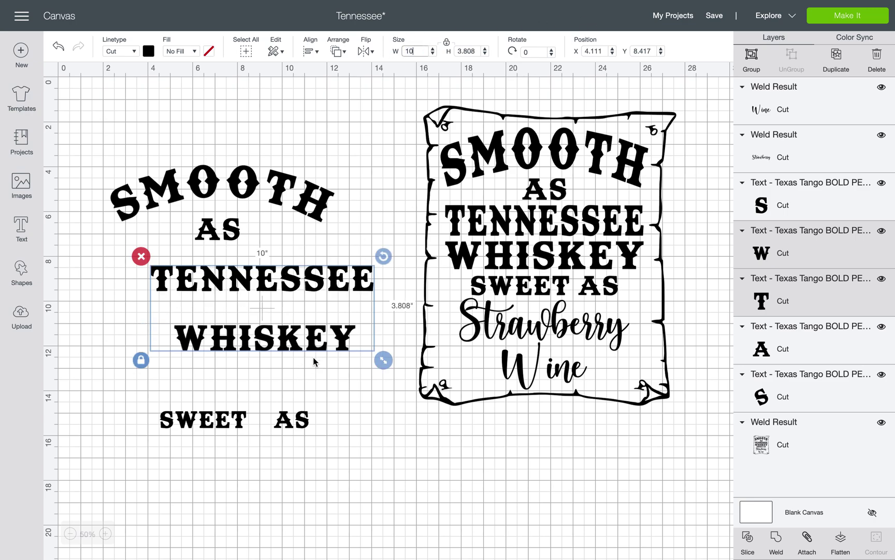
left_click(313, 361)
Set the width of WHISKEY alone to 10 inches.
left_click(314, 345)
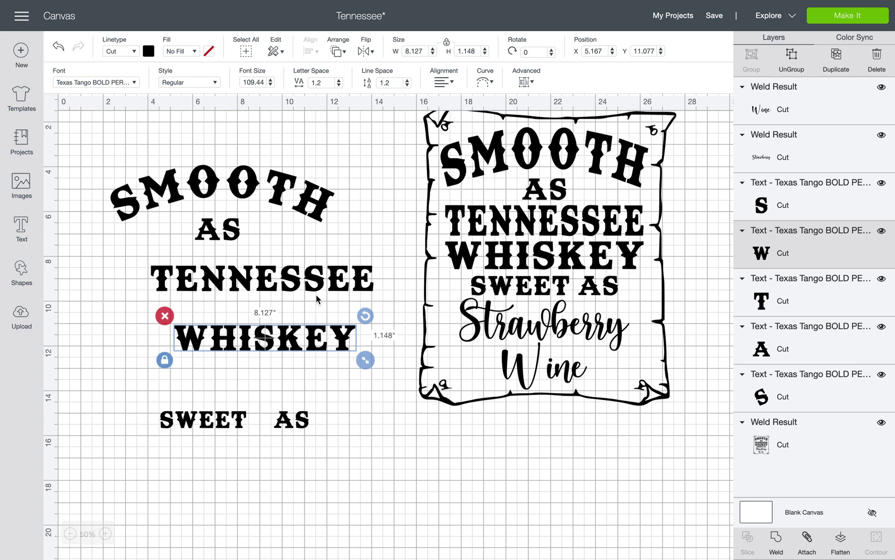
left_click(428, 51)
type("10")
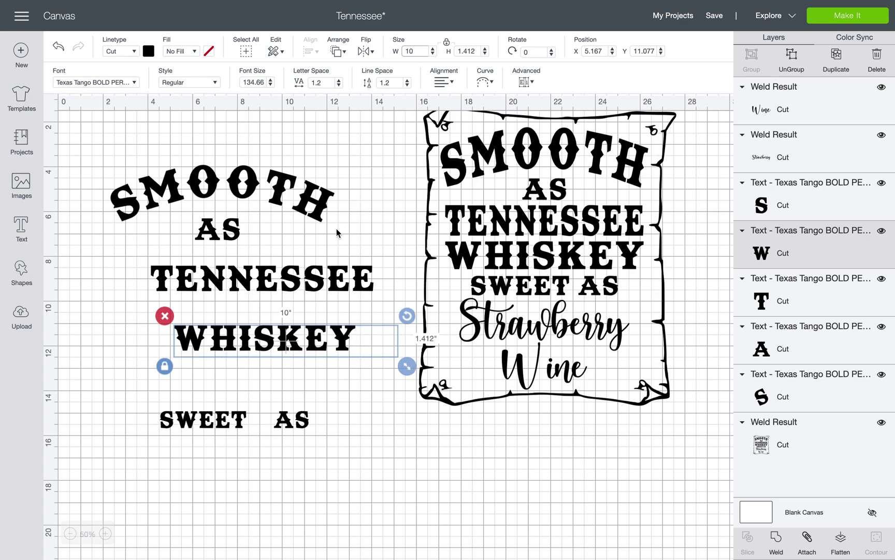
left_click(340, 226)
Center TENNESSEE beneath AS and place WHISKEY directly under it at about X 2.44, Y 9.55.
left_click(252, 285)
left_click_drag(252, 285, 210, 276)
left_click_drag(232, 352, 172, 318)
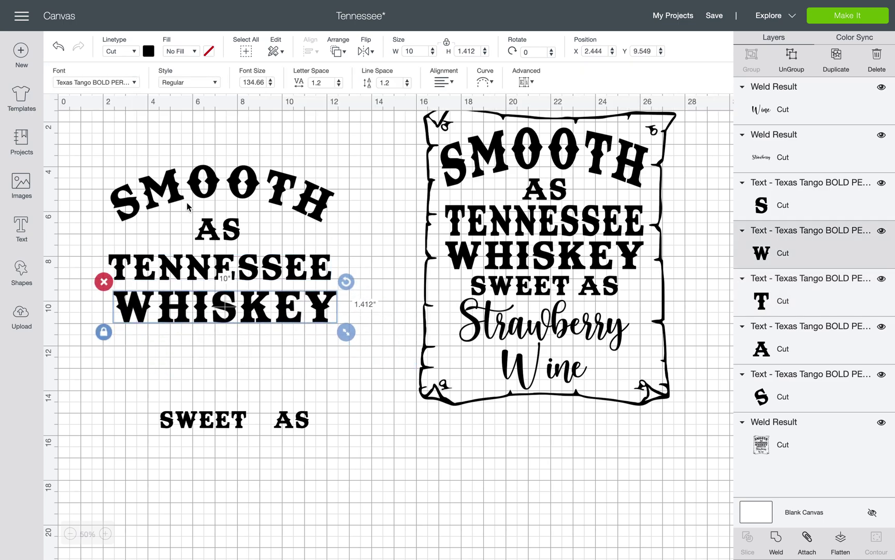
left_click(187, 203)
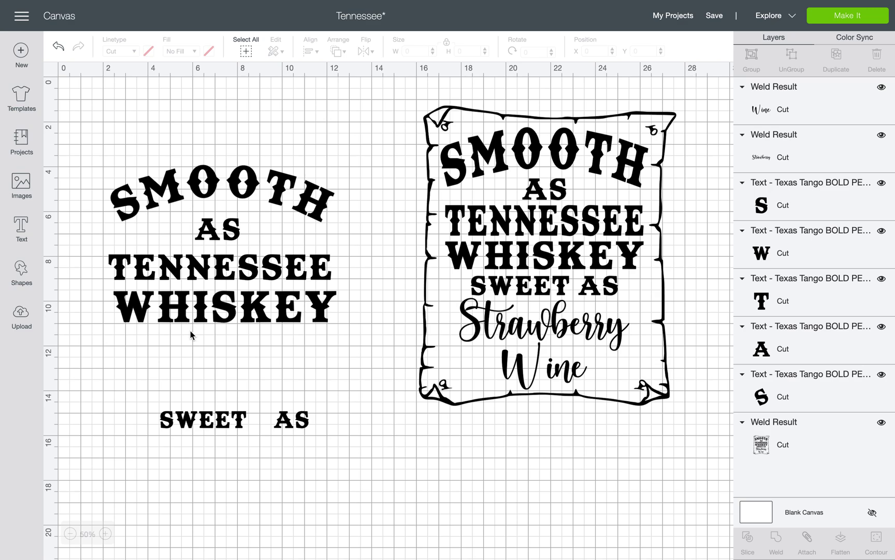
Move SWEET AS up beneath WHISKEY to about X 3.97, Y 11.94 and keep it selected.
left_click(212, 421)
left_click_drag(212, 421, 201, 354)
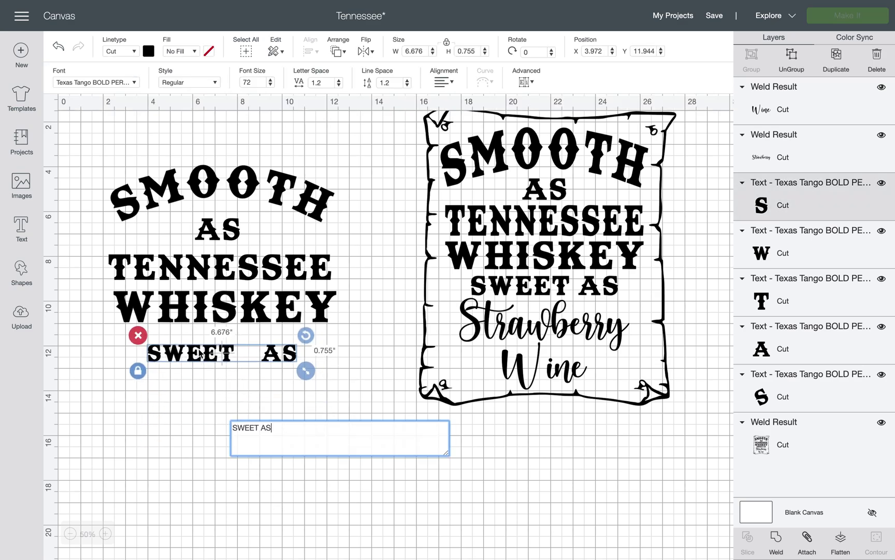
left_click(239, 380)
left_click(221, 357)
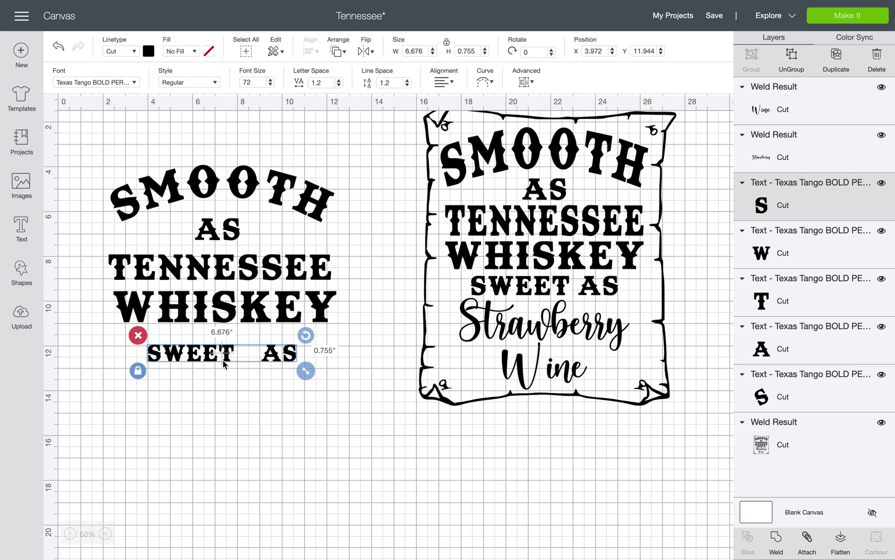
Ungroup the lower SWEET AS into separate letters and shift its A left toward SWEET to tighten the word gap.
left_click(232, 360)
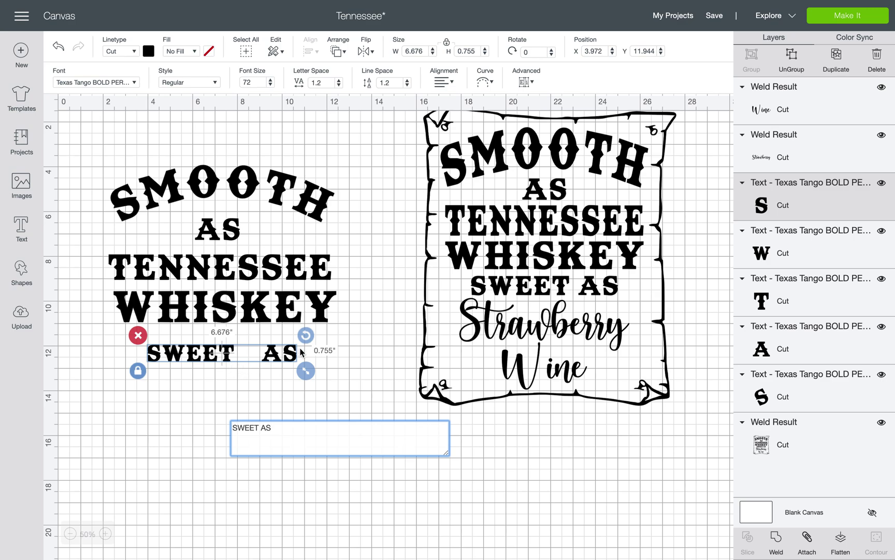
left_click(791, 63)
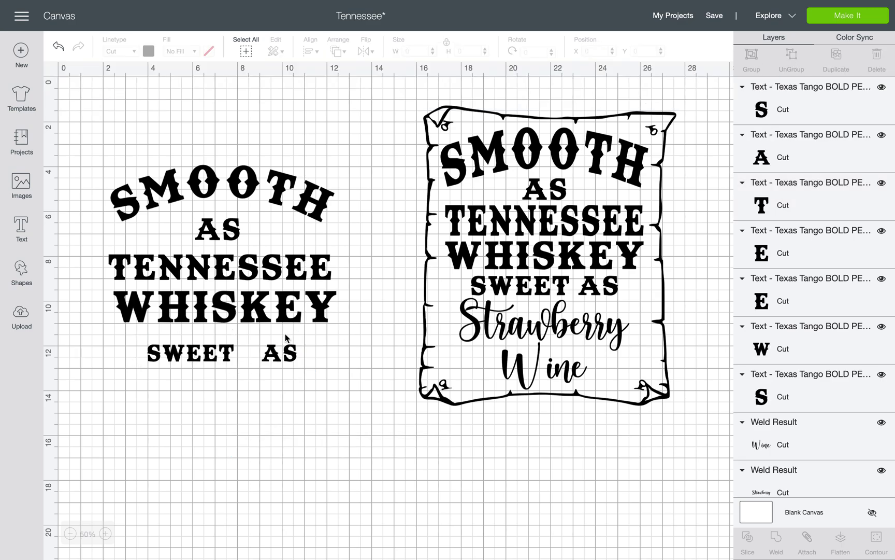
left_click(274, 352)
key("Left")
key("Left")
key("Left")
key("Left")
key("Left")
key("Left")
key("Left")
Shift the final S of SWEET AS left to about X 9.458 so it sits close to the A.
left_click(298, 356)
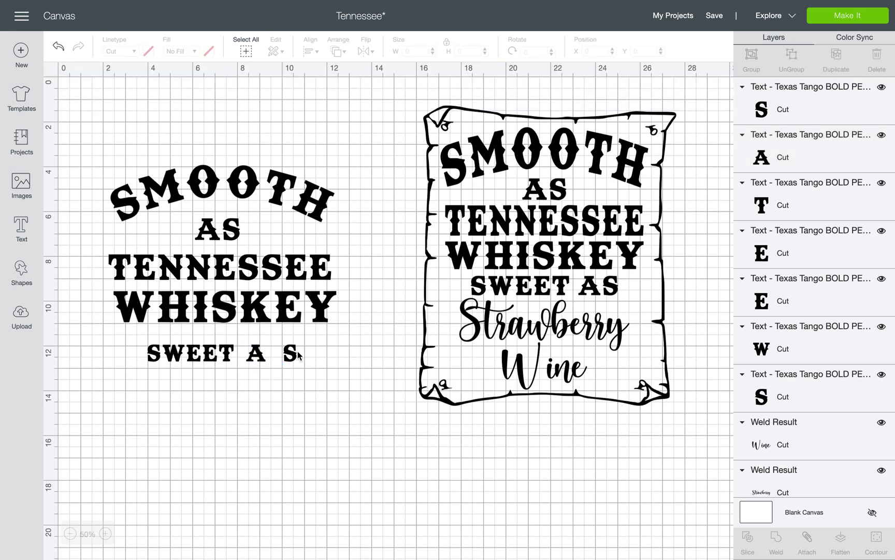
left_click(296, 355)
key("Left")
key("Left")
key("Left")
key("Left")
key("Left")
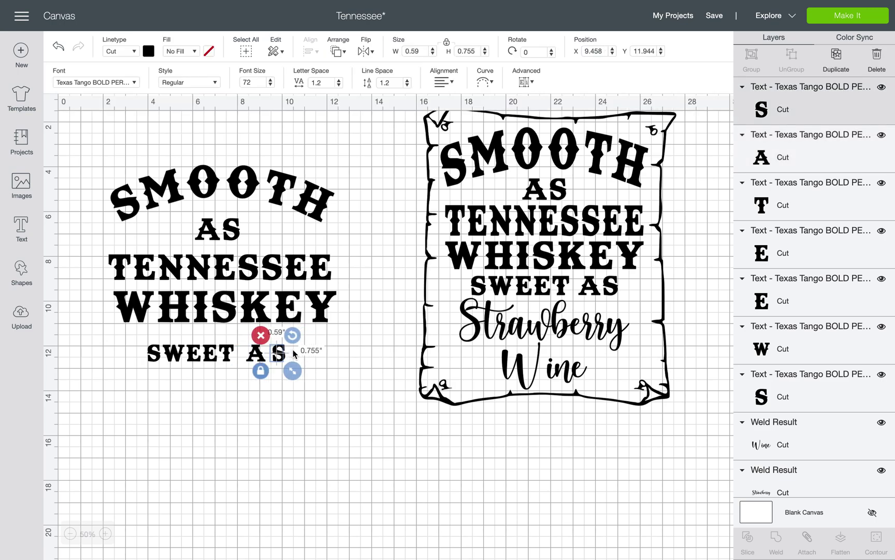
Weld all the letters of SWEET AS into one object and move it slightly up and right, beneath WHISKEY.
left_click(321, 381)
left_click_drag(293, 362, 145, 344)
left_click(775, 535)
left_click_drag(231, 356, 237, 346)
Bring the script word Strawberry up beneath SWEET AS, shrink it and set its width to 10 inches.
scroll(236, 348, "down", 5)
left_click_drag(280, 477, 259, 449)
left_click_drag(183, 470, 83, 197)
left_click_drag(415, 289, 325, 264)
left_click_drag(426, 51, 397, 53)
type("10")
key("Return")
Move Wine up to about X 4, Y 16.833 and set its width to 4 inches.
left_click(332, 459)
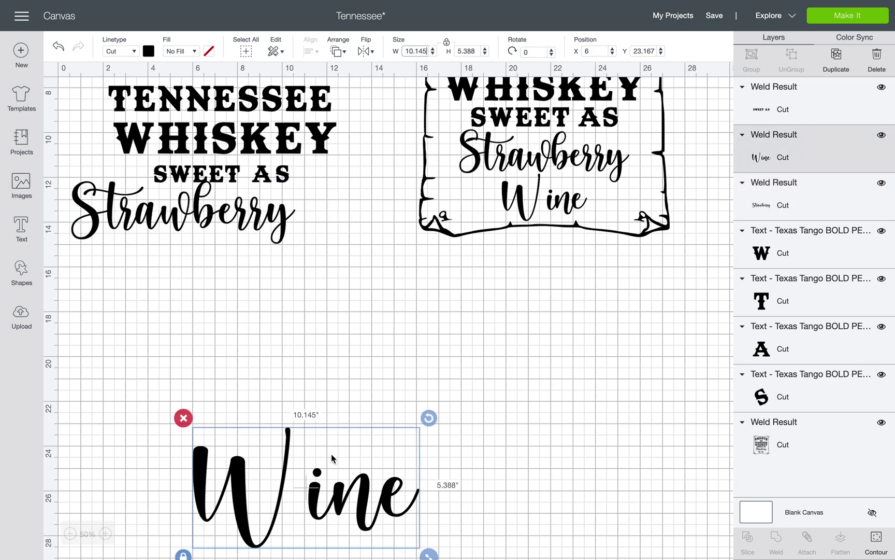
left_click_drag(326, 485, 281, 342)
left_click_drag(423, 54, 393, 54)
type("4")
key("Return")
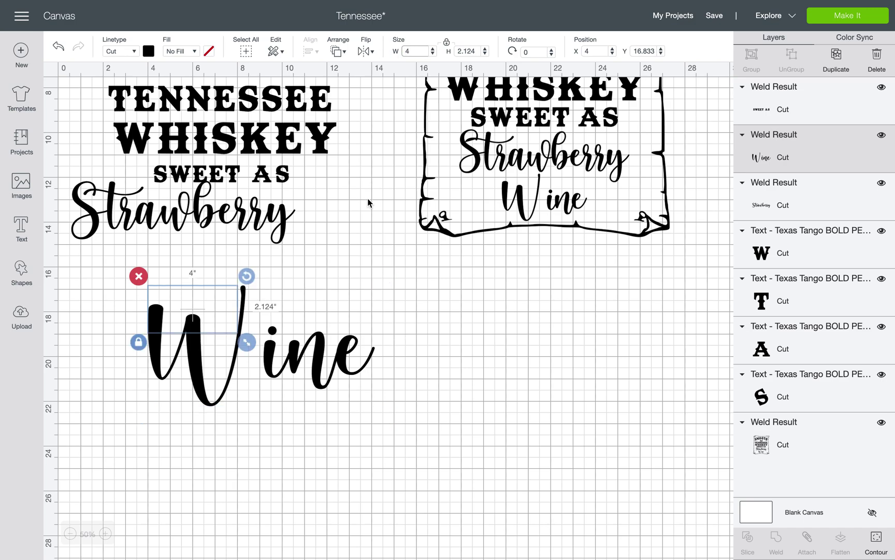
Place Strawberry under SWEET AS at about X 2 and Wine under it at about X 4.833, Y 14.833.
scroll(362, 243, "up", 3)
left_click_drag(193, 411, 253, 364)
scroll(207, 383, "up", 3)
left_click_drag(221, 442, 241, 430)
scroll(241, 430, "down", 1)
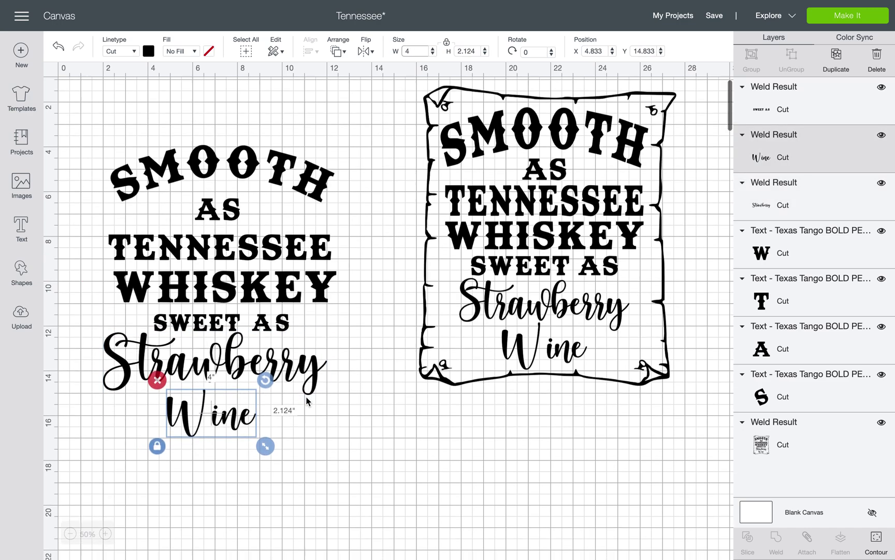
Align all the recreated words, from SMOOTH to Wine, with Center Horizontally.
left_click_drag(380, 467, 126, 118)
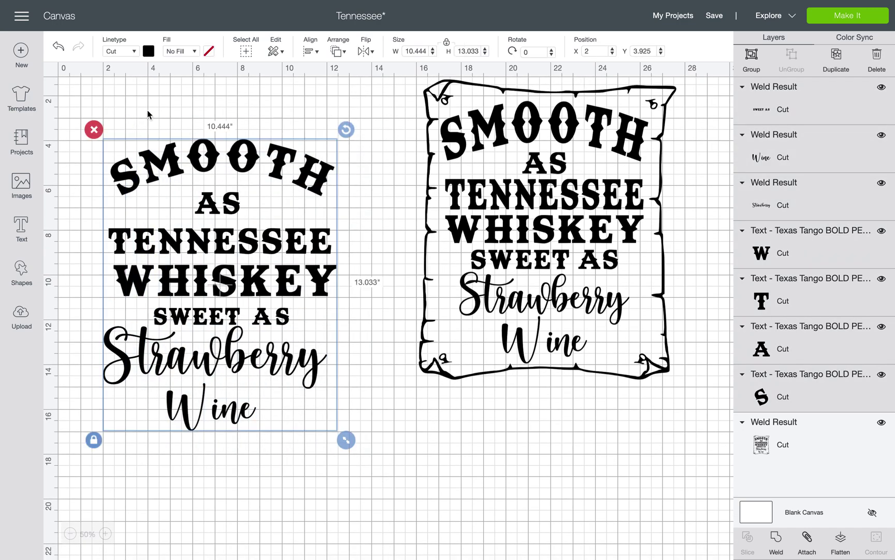
left_click(317, 53)
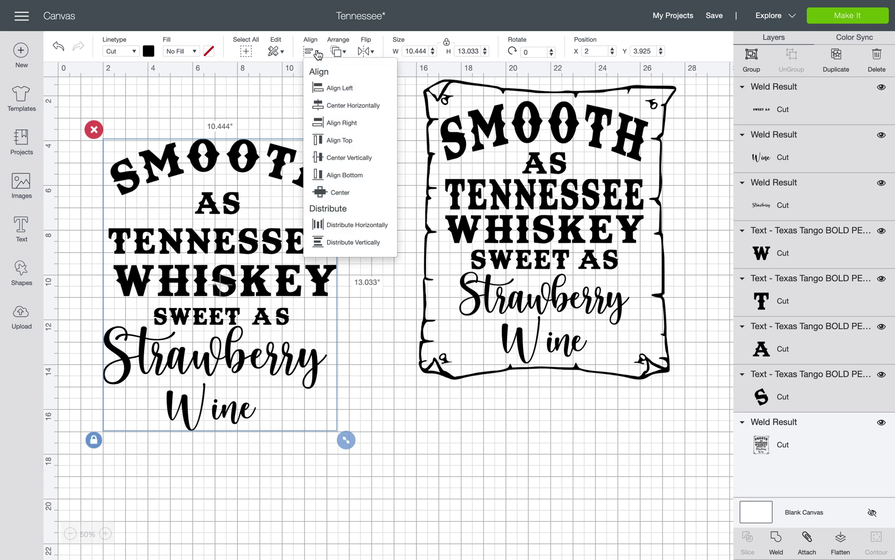
left_click(330, 106)
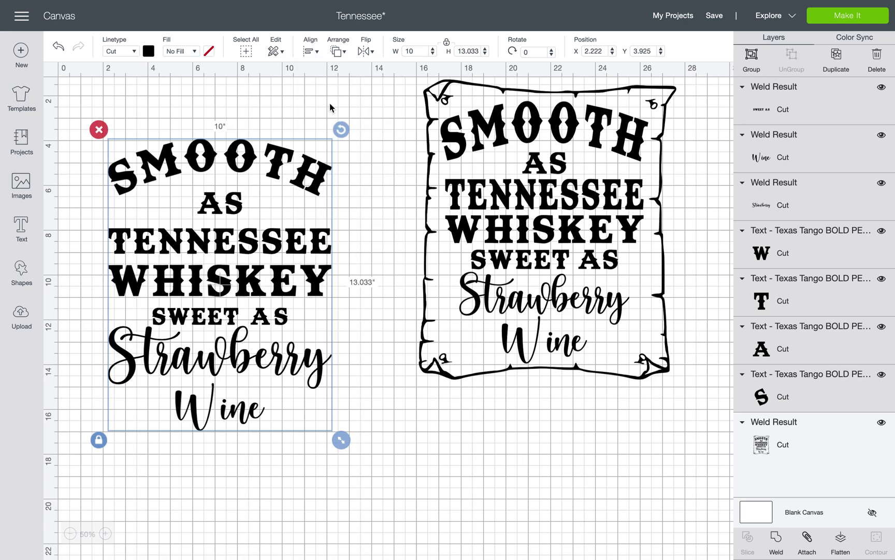
left_click(273, 490)
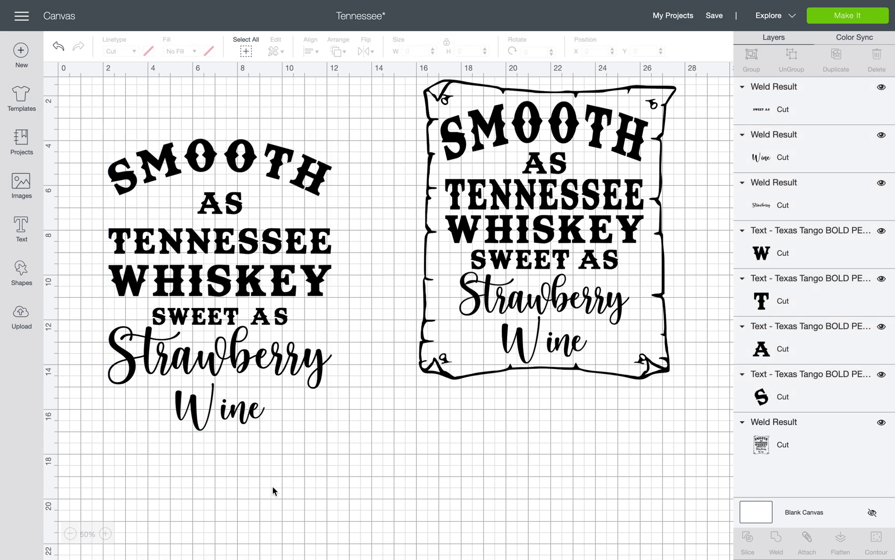
Nudge Wine up closer to Strawberry, to Y 14.733.
left_click(218, 412)
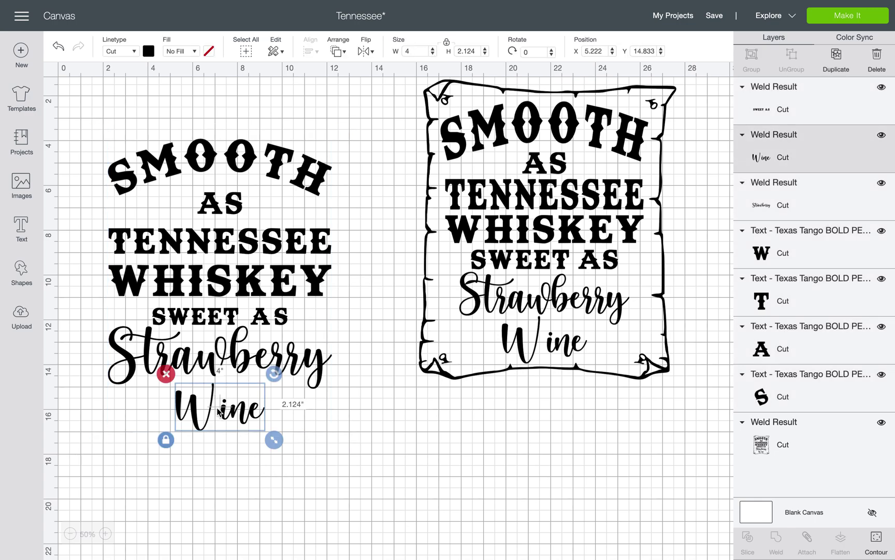
key("Up")
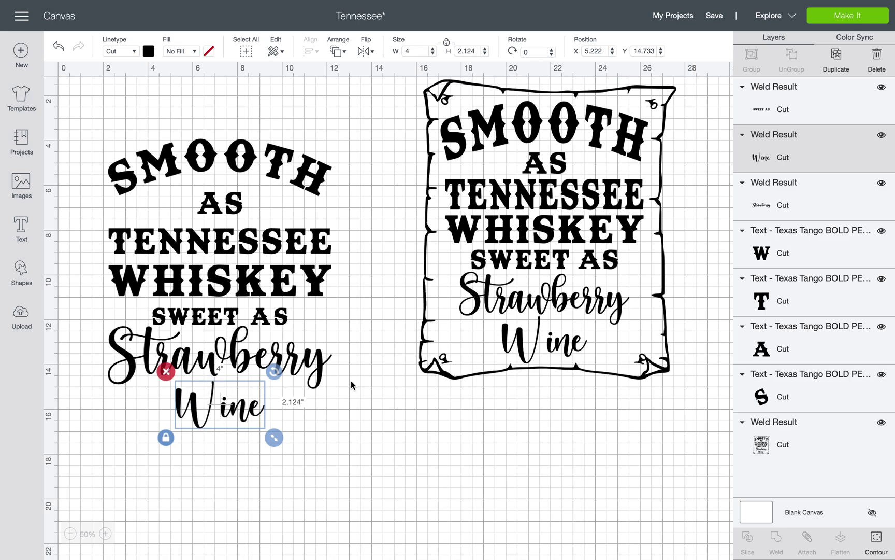
left_click(401, 404)
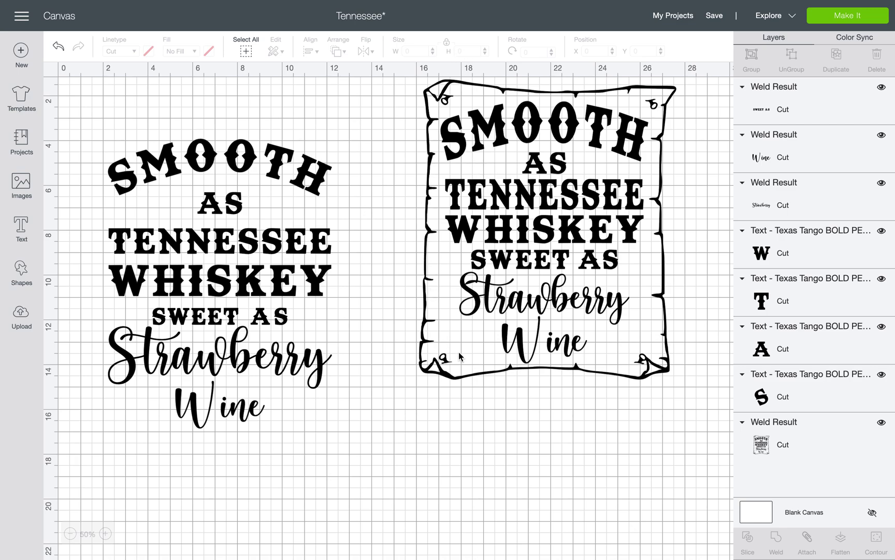
Insert the western scroll border from the recently uploaded images onto the canvas.
left_click(429, 158)
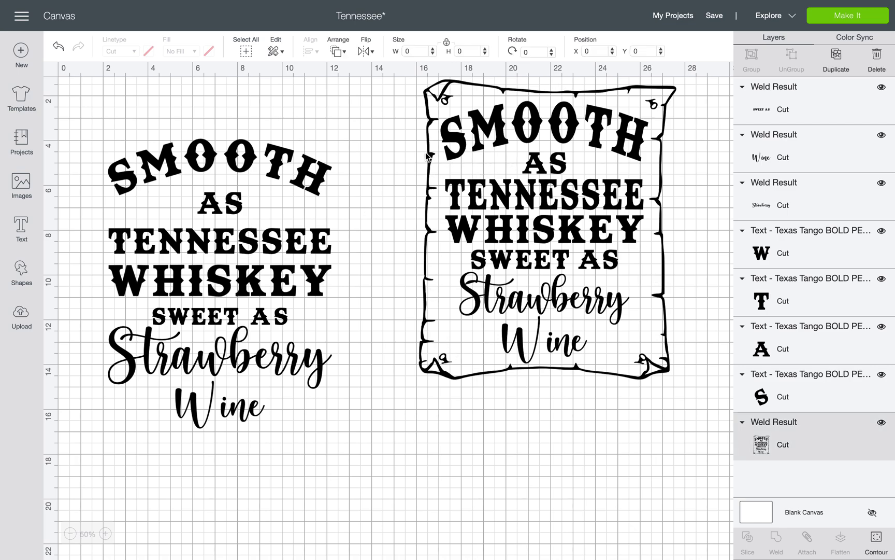
left_click(22, 316)
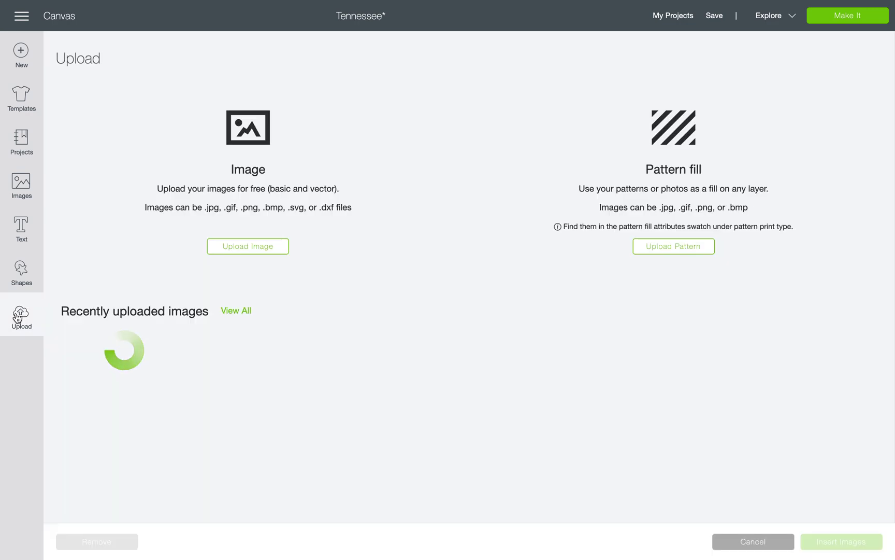
scroll(183, 367, "down", 2)
left_click(143, 343)
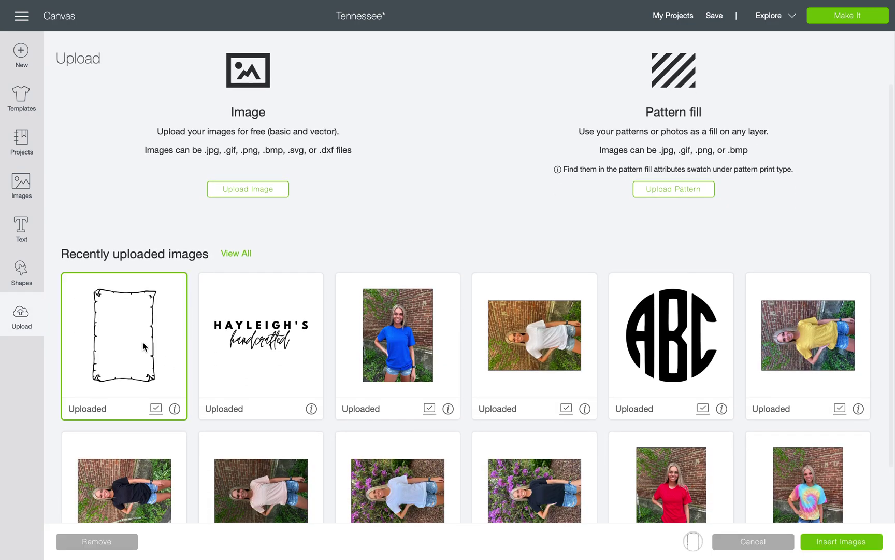
left_click(823, 541)
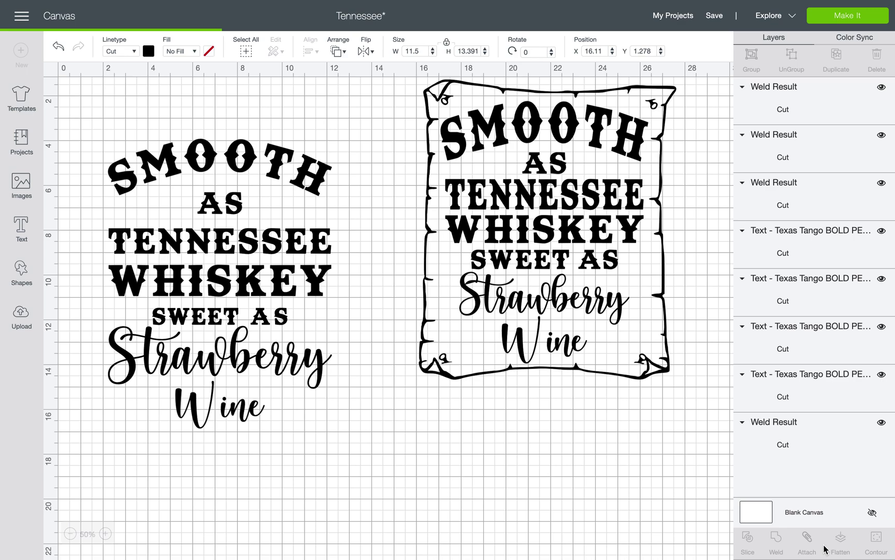
Enlarge the border to about 13.741 × 20.083 inches and place it around the wording at about X 1.138, Y 1.083.
left_click_drag(287, 381, 451, 501)
left_click_drag(319, 434, 284, 399)
left_click_drag(384, 492, 409, 506)
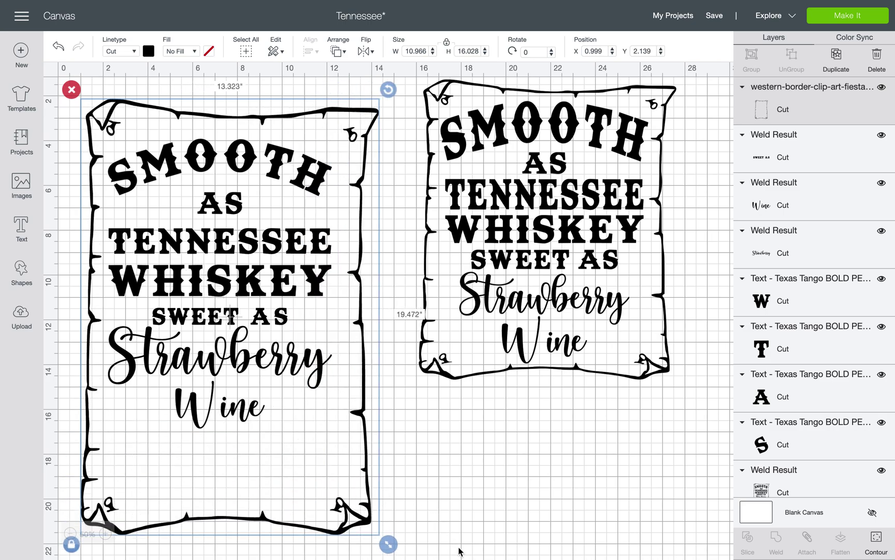
left_click_drag(360, 461, 361, 425)
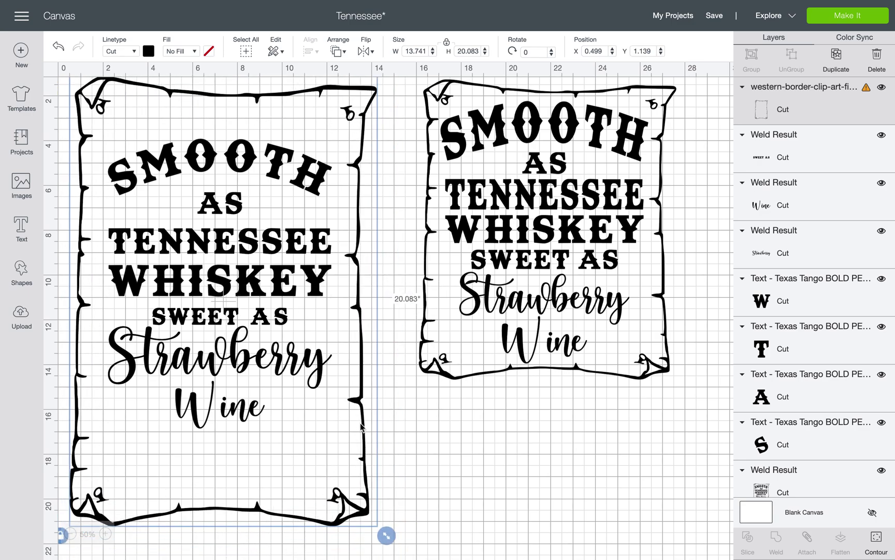
scroll(362, 426, "down", 5)
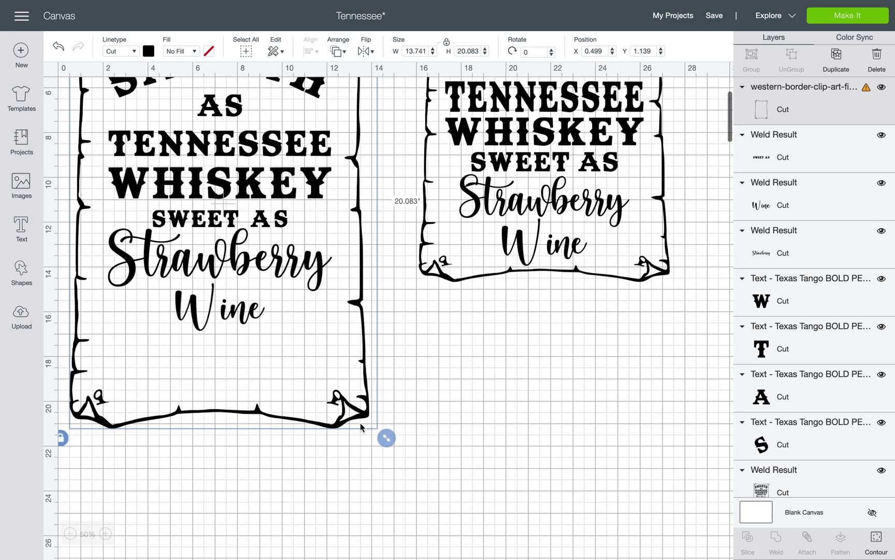
left_click_drag(201, 401, 217, 401)
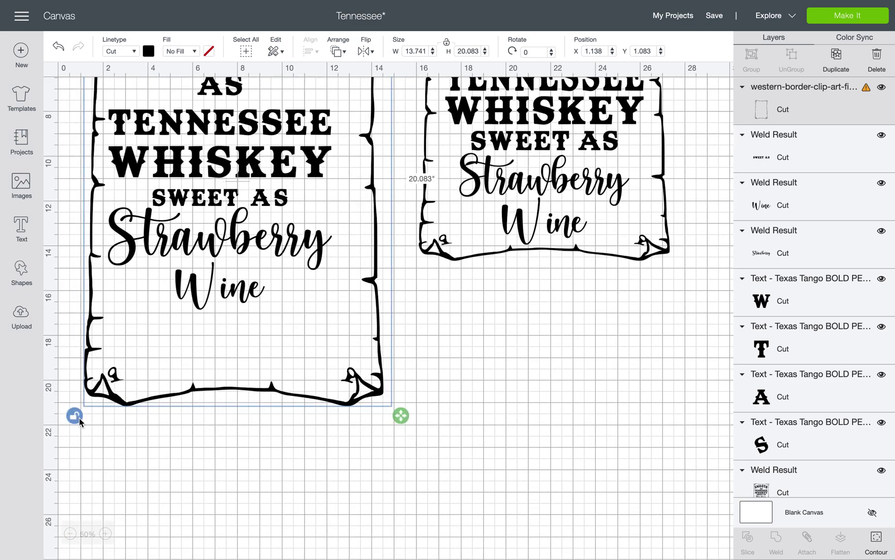
Resize the border with unlocked proportions to about 12.657 × 15.194 inches and reposition it to frame all the wording.
left_click_drag(395, 416, 374, 337)
scroll(374, 337, "up", 6)
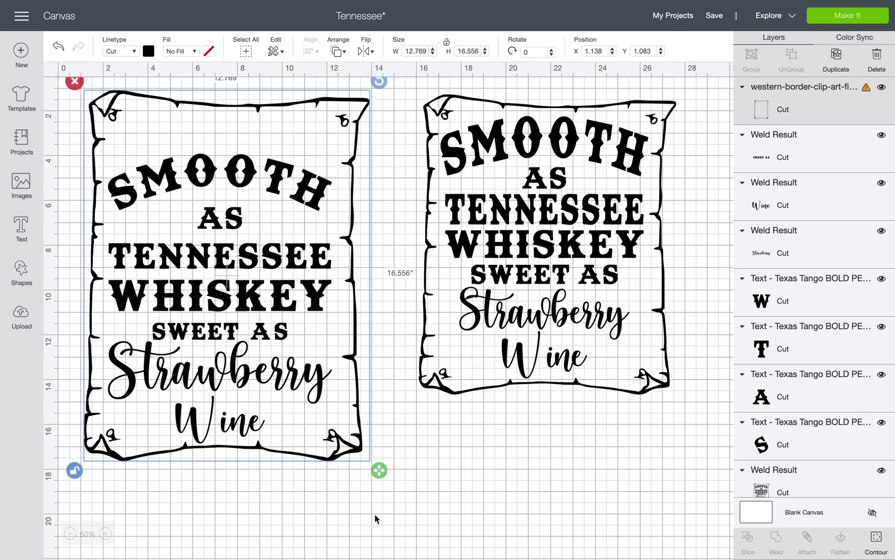
left_click_drag(380, 470, 376, 439)
left_click_drag(338, 307, 339, 339)
left_click(396, 405)
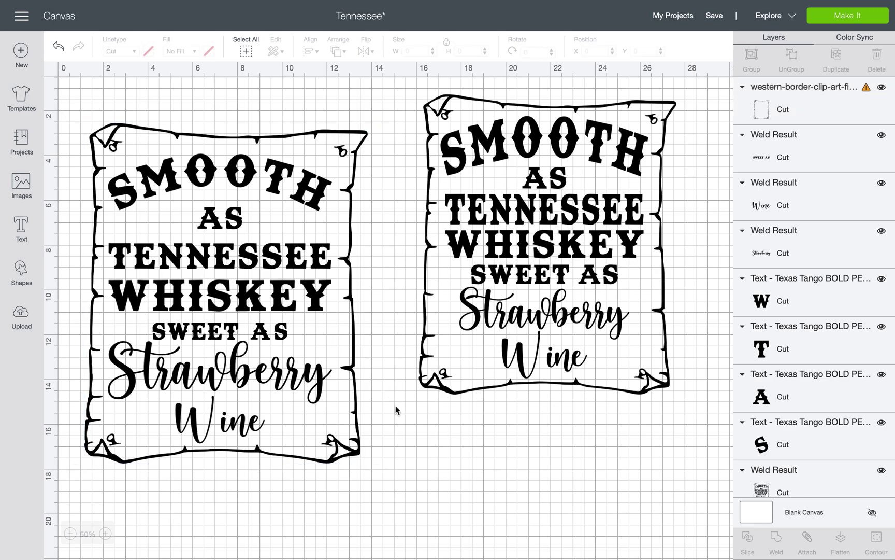
left_click(349, 354)
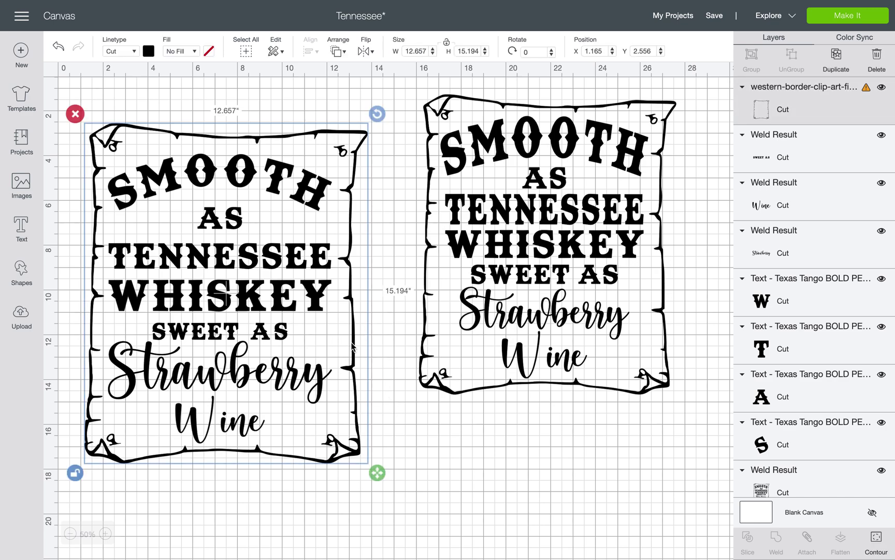
left_click_drag(352, 346, 353, 348)
left_click(489, 420)
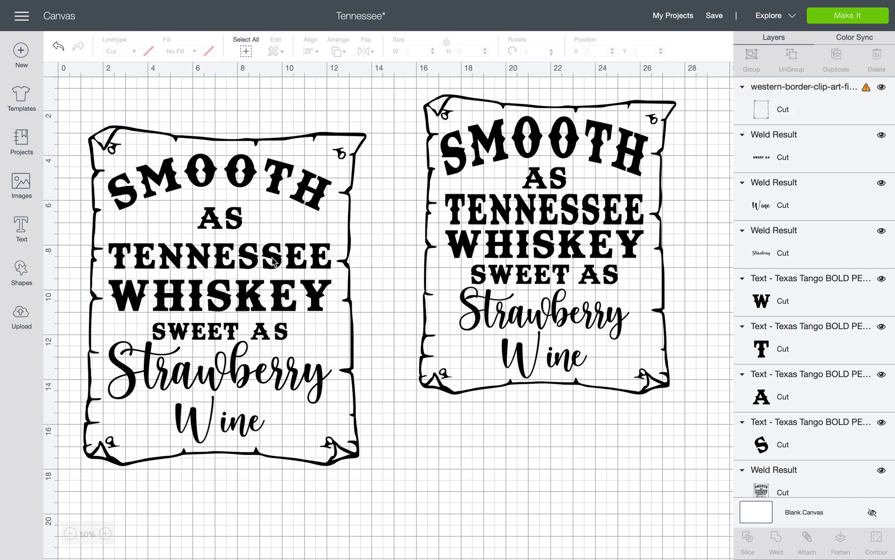
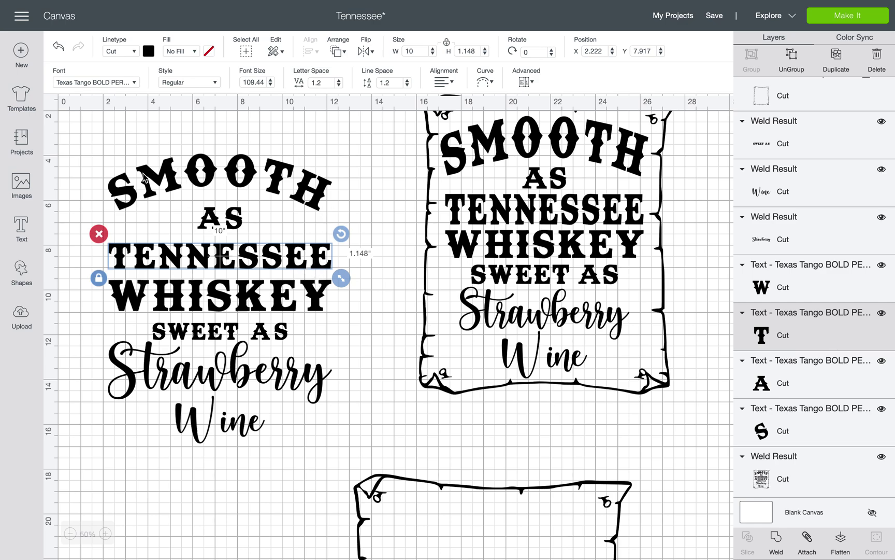
Stretch SMOOTH and TENNESSEE taller with unlocked proportions, keeping TENNESSEE about 10 inches wide.
left_click(134, 190)
mouse_move(341, 220)
left_mouse_down()
mouse_move(333, 242)
mouse_move(344, 236)
left_mouse_up()
left_click(391, 203)
left_click(278, 263)
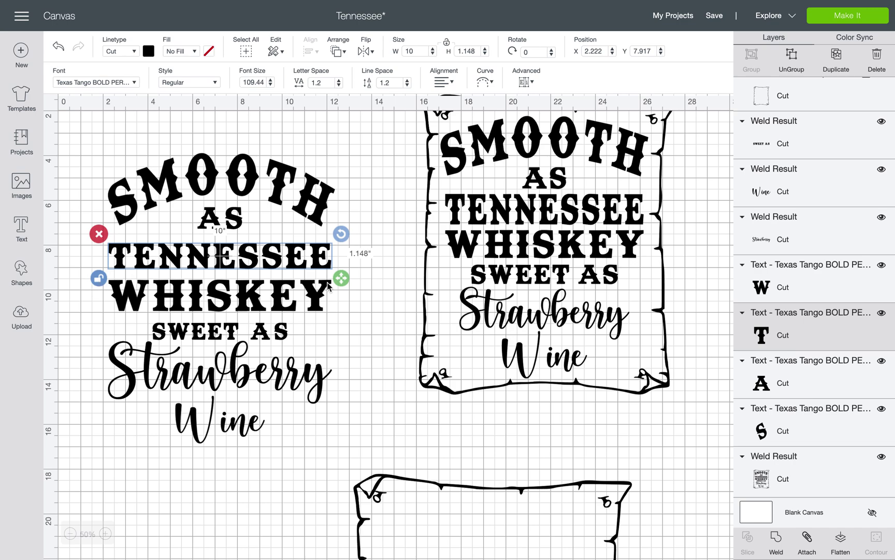
left_click_drag(346, 279, 345, 285)
left_click(375, 332)
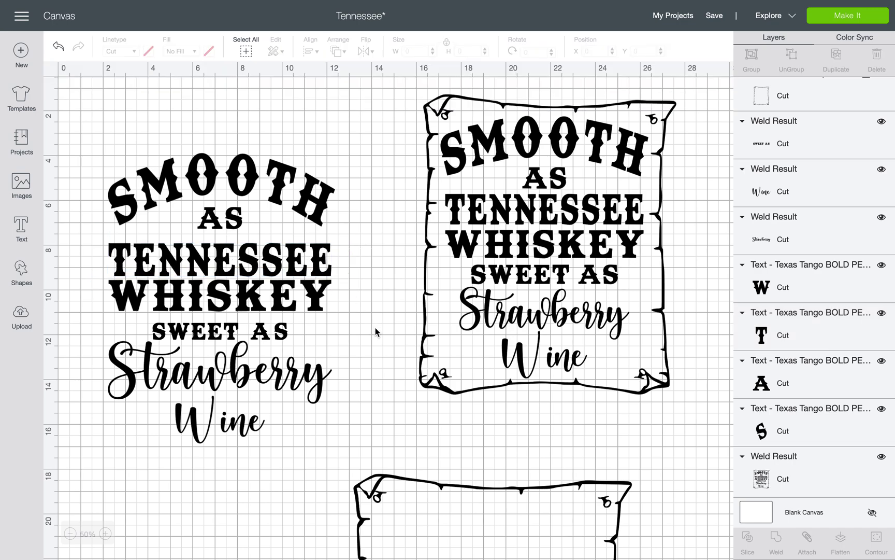
Nudge WHISKEY down to Y 9.649 to leave a small gap beneath TENNESSEE.
left_click(315, 307)
key("Down")
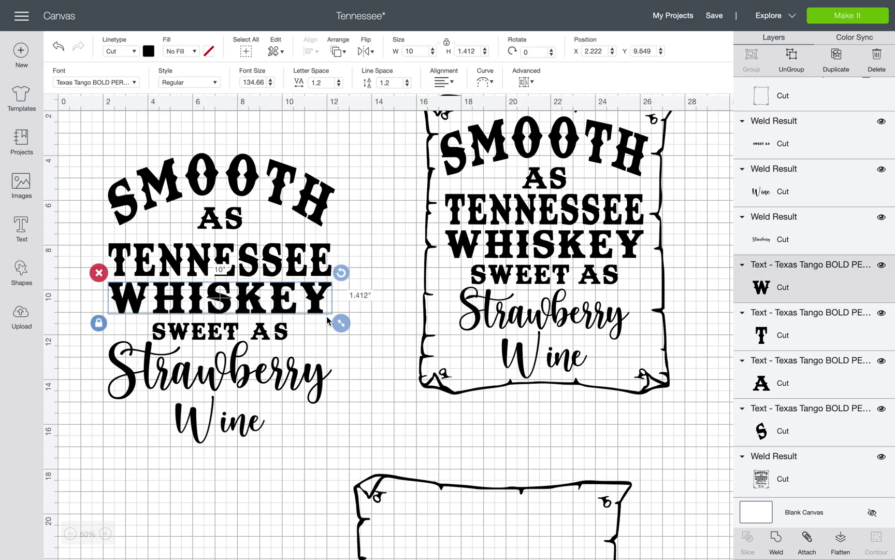
left_click(398, 334)
Move SWEET AS, Strawberry and Wine up slightly to close the gaps beneath WHISKEY.
left_click(269, 327)
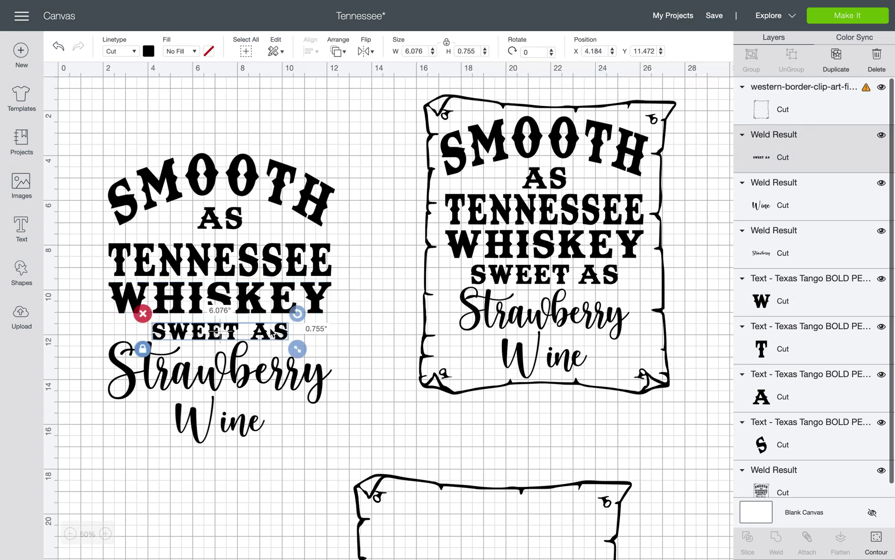
left_click(246, 394)
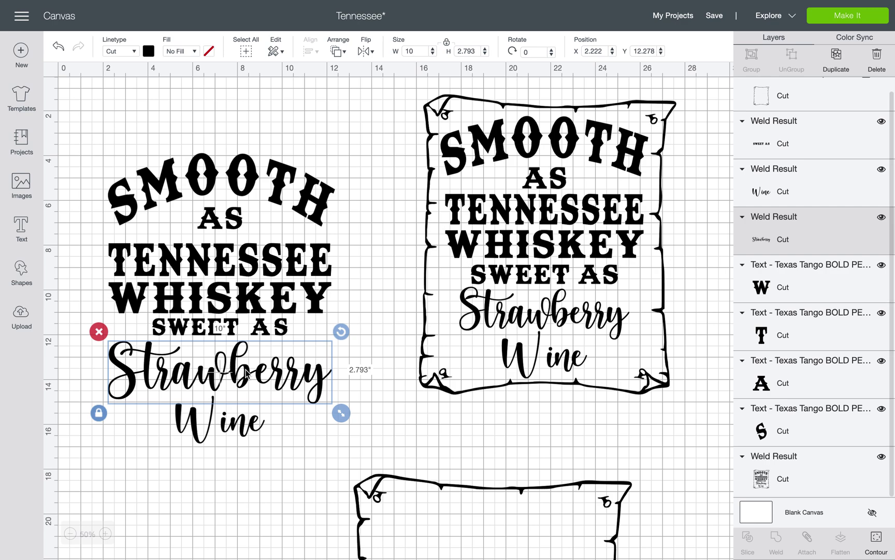
left_click(247, 434)
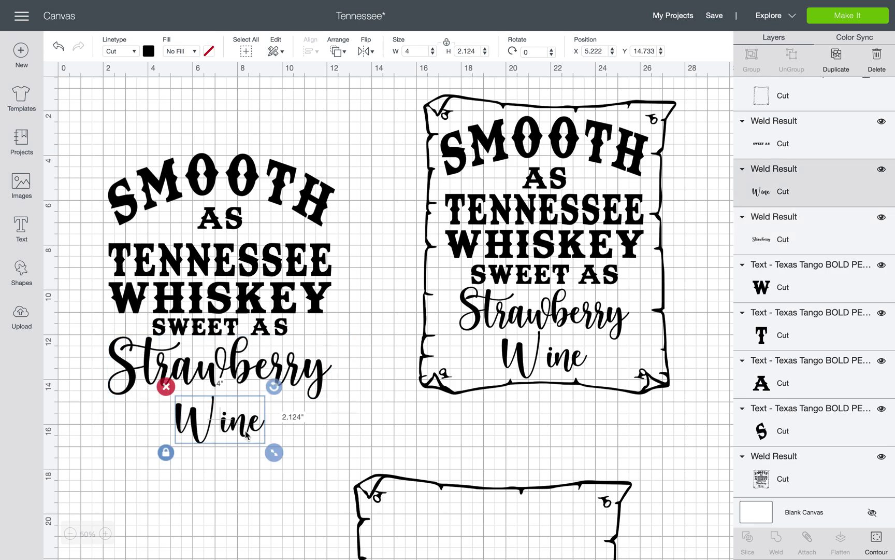
left_click(373, 451)
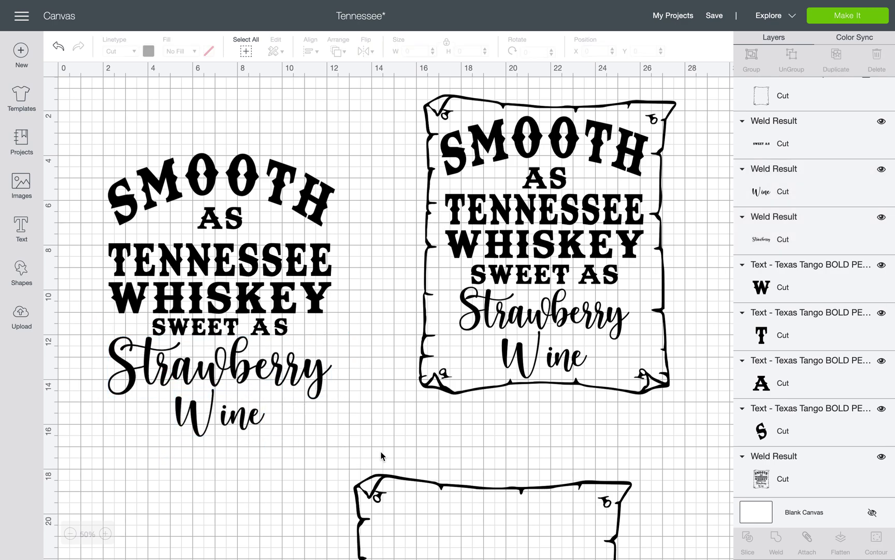
Move the border back around the recreated wording at about X 1.221, Y 2.361.
left_click(460, 501)
left_click_drag(391, 508, 173, 137)
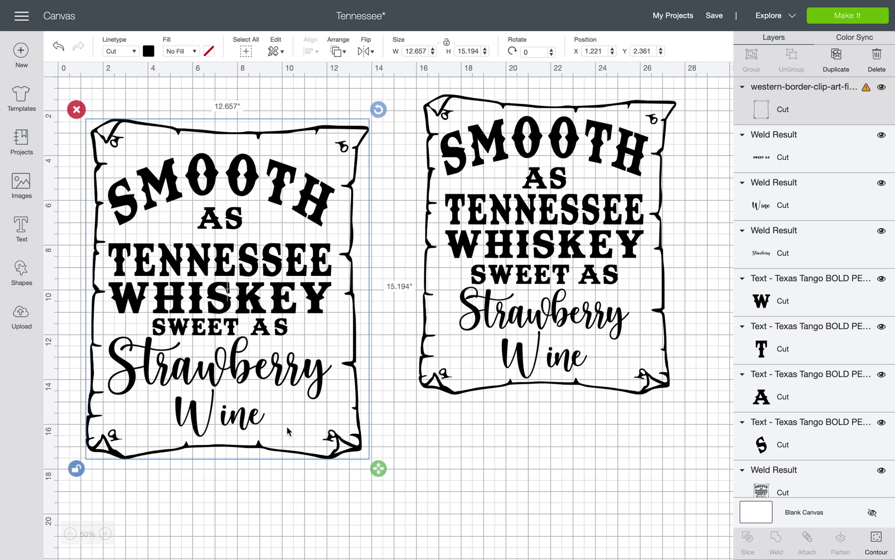
Try to prepare the project for cutting, moving the original sign below the recreated one before trying again.
left_click(845, 22)
left_click(482, 326)
left_click_drag(497, 253, 455, 375)
scroll(474, 321, "down", 5)
left_click_drag(546, 195, 301, 474)
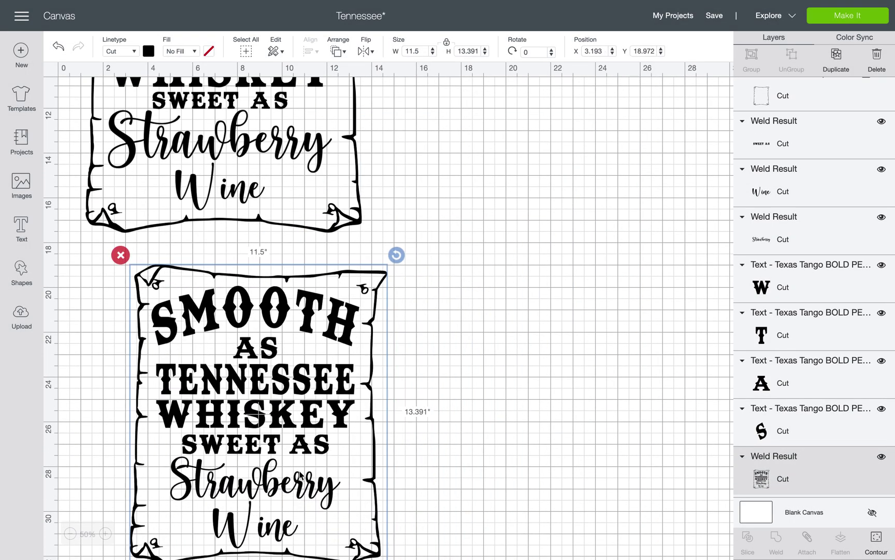
left_click(869, 18)
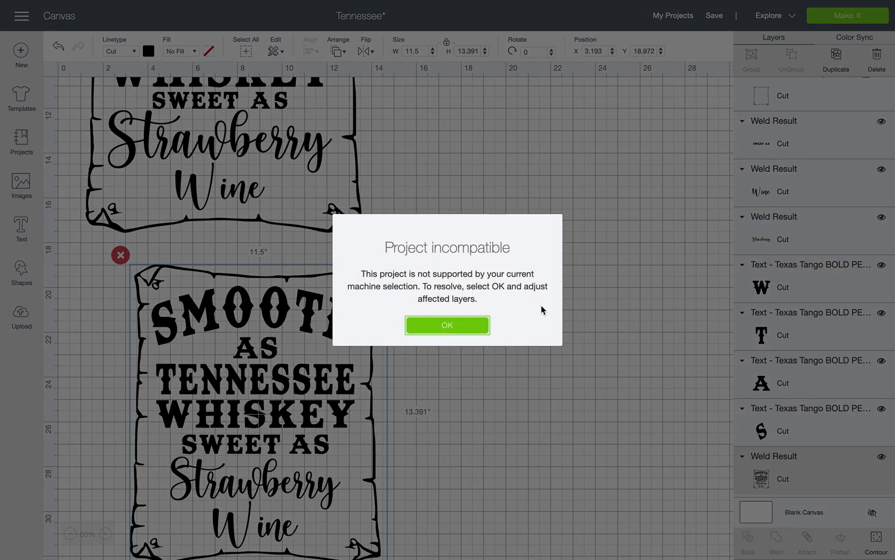
left_click(482, 334)
Move the original sign back beside the recreated one, leaving a clear gap between the two.
scroll(482, 334, "up", 3)
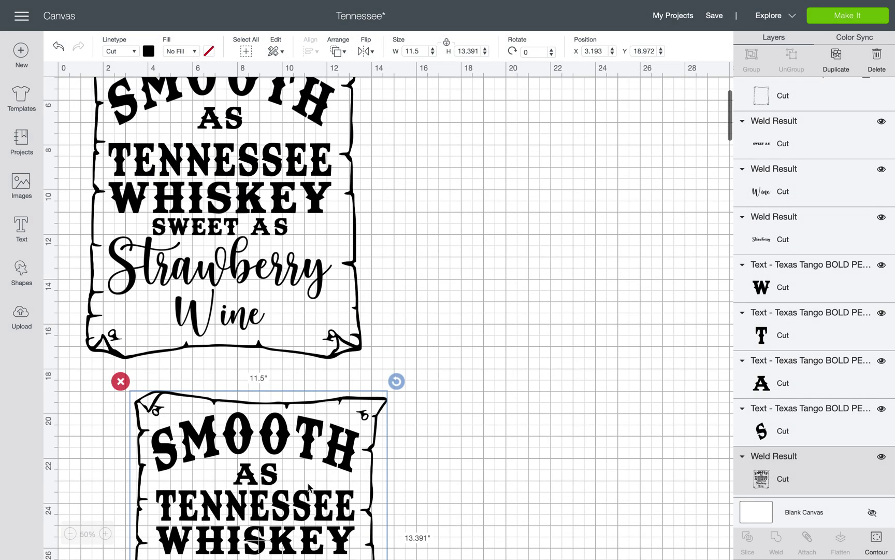
left_click_drag(292, 503, 595, 234)
scroll(348, 415, "up", 3)
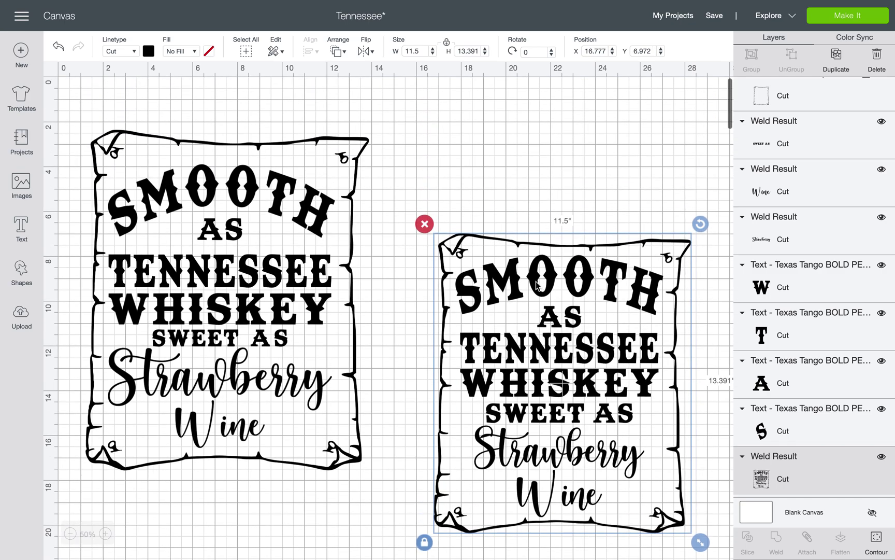
left_click_drag(380, 509, 101, 168)
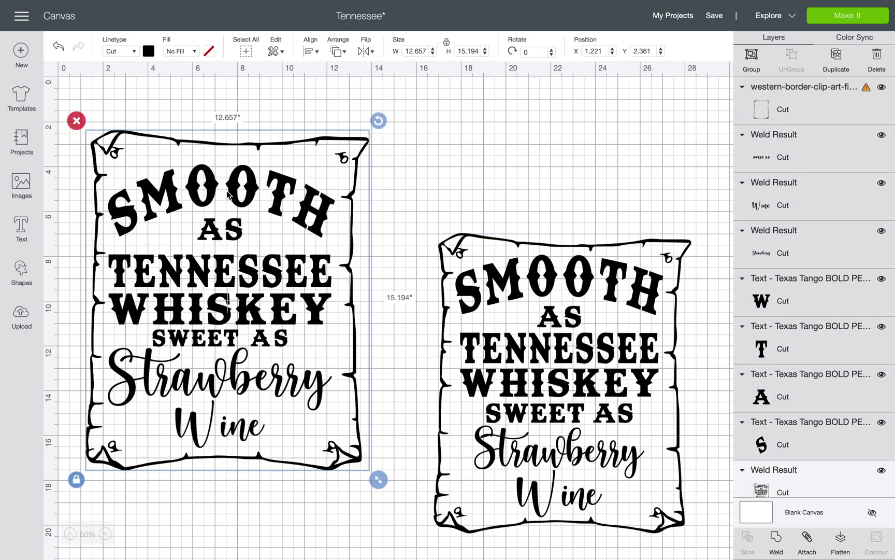
left_click_drag(658, 450, 584, 288)
Weld the recreated sign's border and wording into one shape and move it to about X 3.721, Y 2.861.
left_click_drag(359, 514, 104, 215)
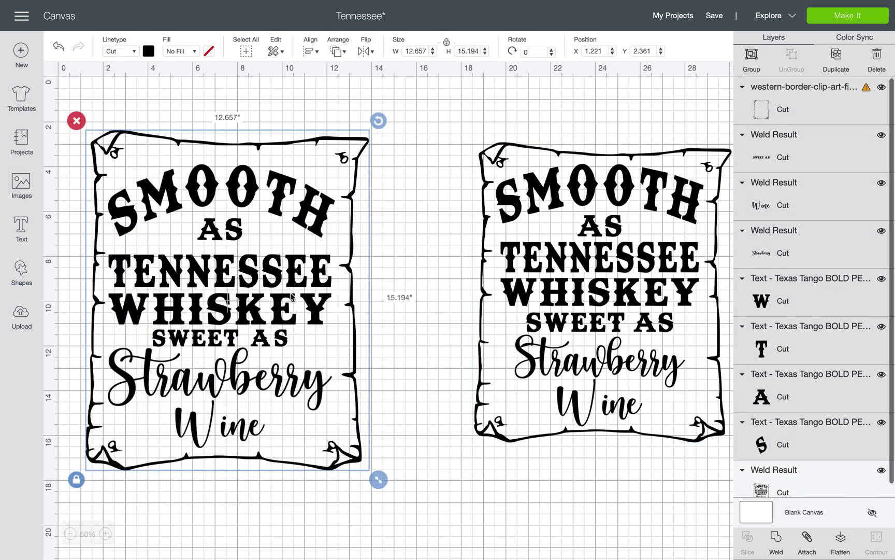
left_click(777, 551)
left_click_drag(241, 223, 298, 234)
Try to prepare the welded project for cutting again and check the warning on the recreated sign's layer.
left_click(872, 16)
left_click(472, 327)
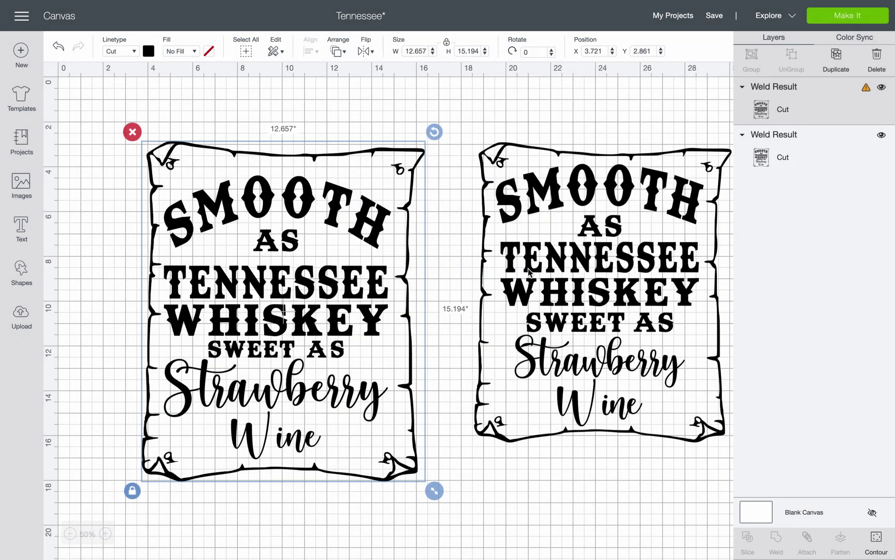
mouse_move(865, 90)
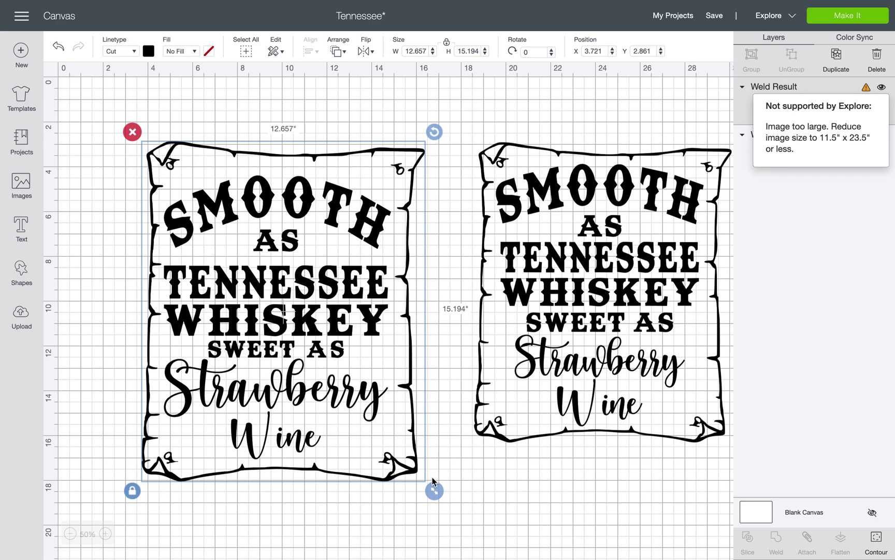
Shrink the recreated sign proportionally to about 5.623 inches wide and move the original sign closer to it.
left_click_drag(434, 489, 255, 305)
left_click_drag(503, 308, 343, 272)
left_click(107, 241)
left_click(189, 207)
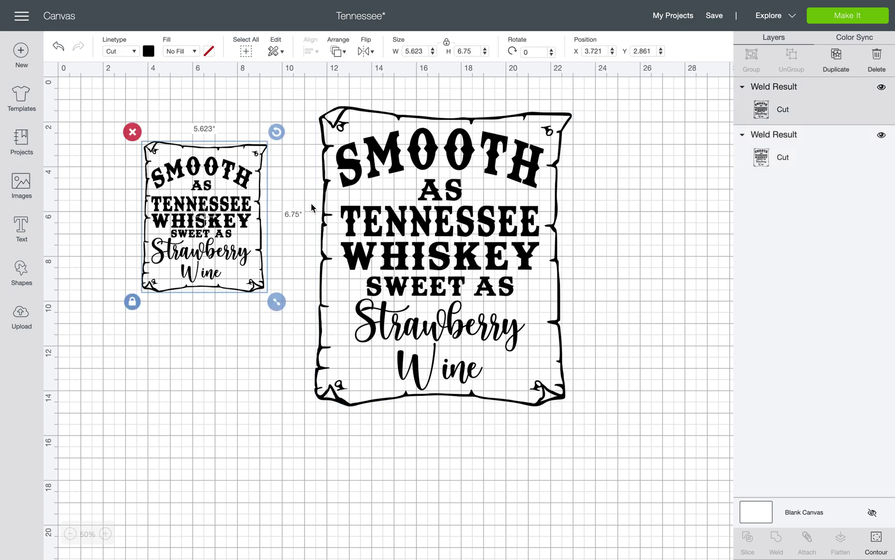
Preview the large original and the reduced recreated sign on the cutting mat, and return to the canvas.
scroll(310, 203, "down", 3)
scroll(311, 203, "up", 2)
left_click(428, 178)
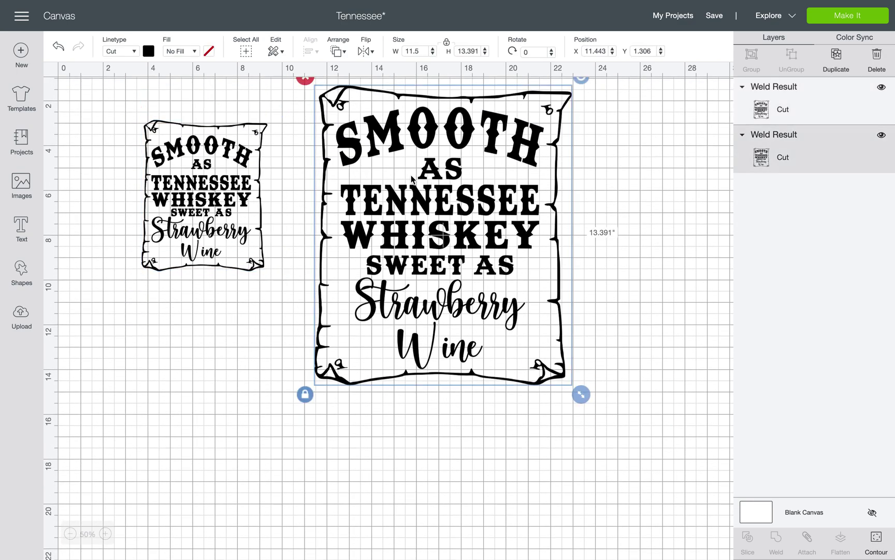
left_click(863, 21)
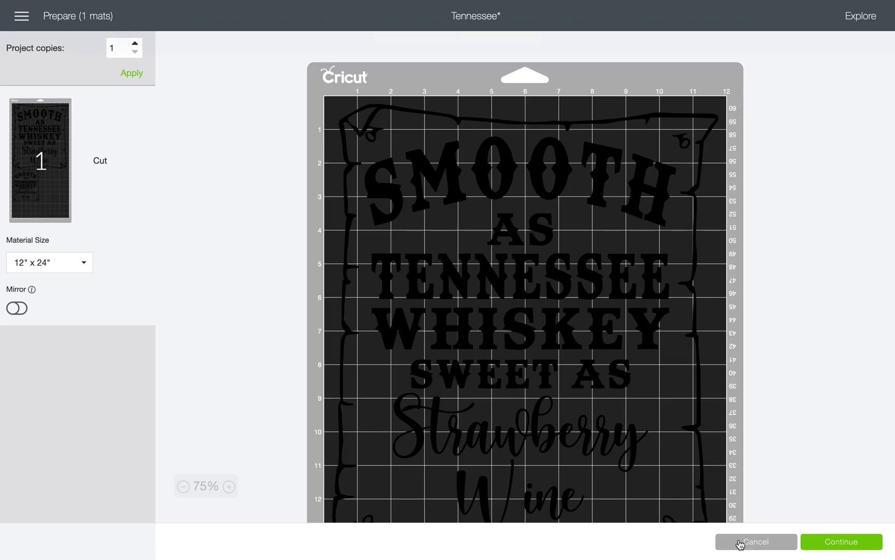
left_click(740, 542)
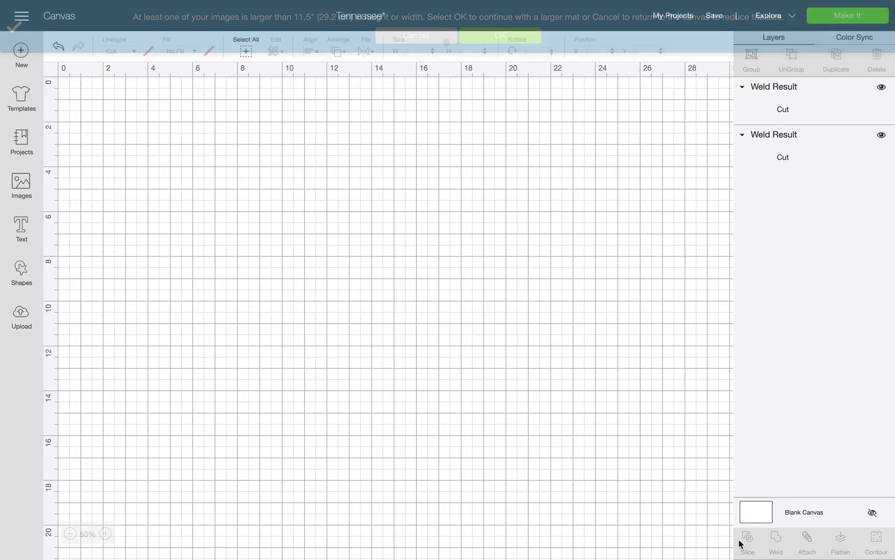
Set the original sign's height to 11.5 inches with proportions locked and move it to about X 12.638, Y 2.583.
left_click(460, 150)
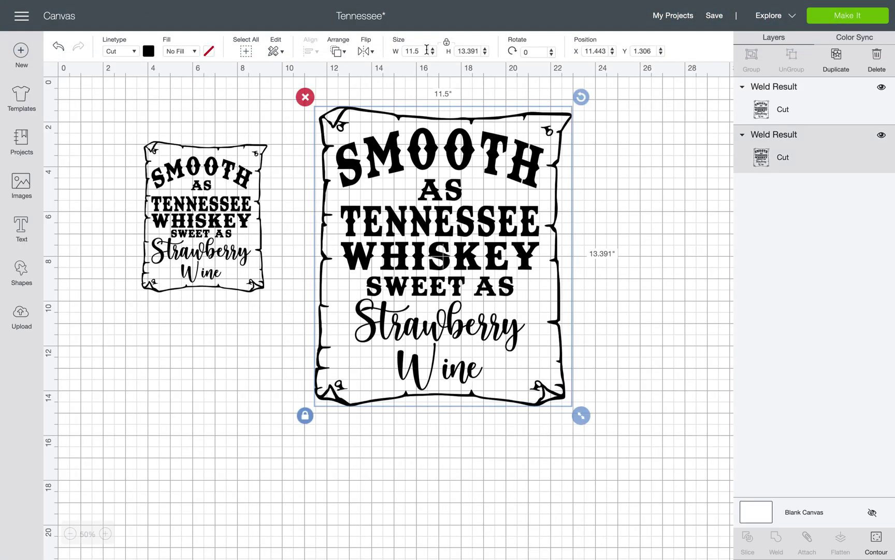
left_click_drag(428, 207, 482, 238)
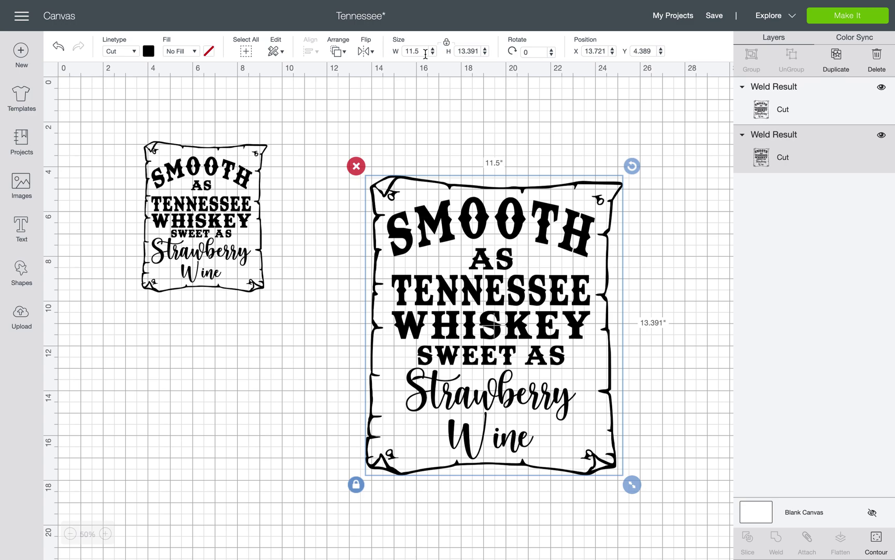
left_click(478, 53)
type("11.5")
key("Return")
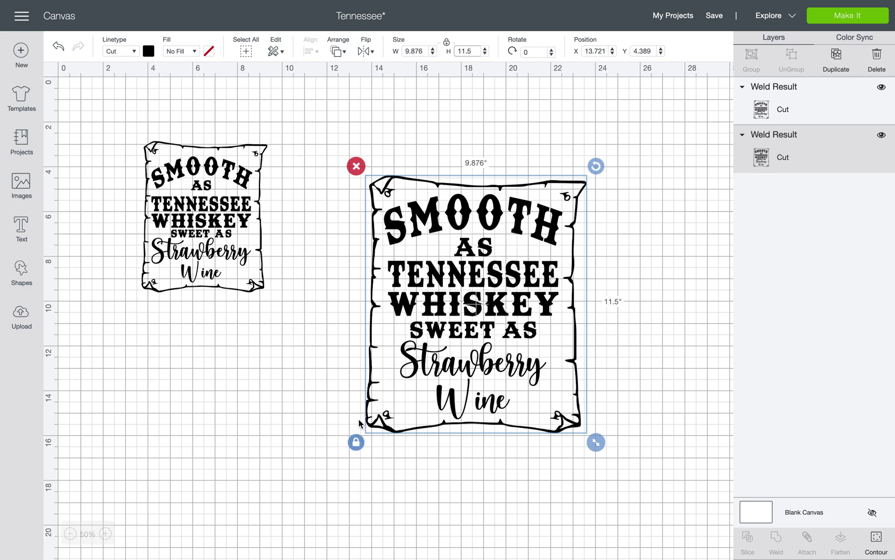
left_click_drag(543, 273, 517, 233)
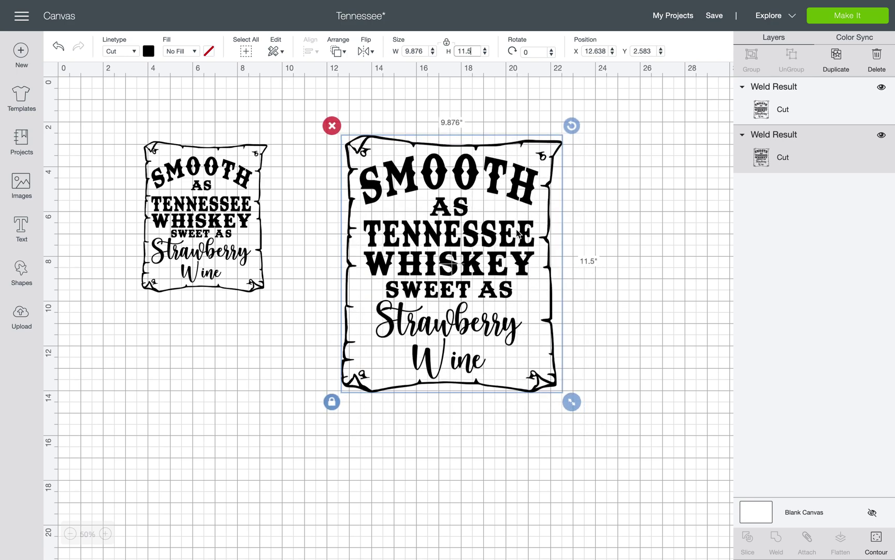
Set the recreated sign's height to 11.5 inches and place it beside the original at about X 1.999, Y 2.444.
left_click(278, 202)
left_click(235, 202)
left_click(476, 52)
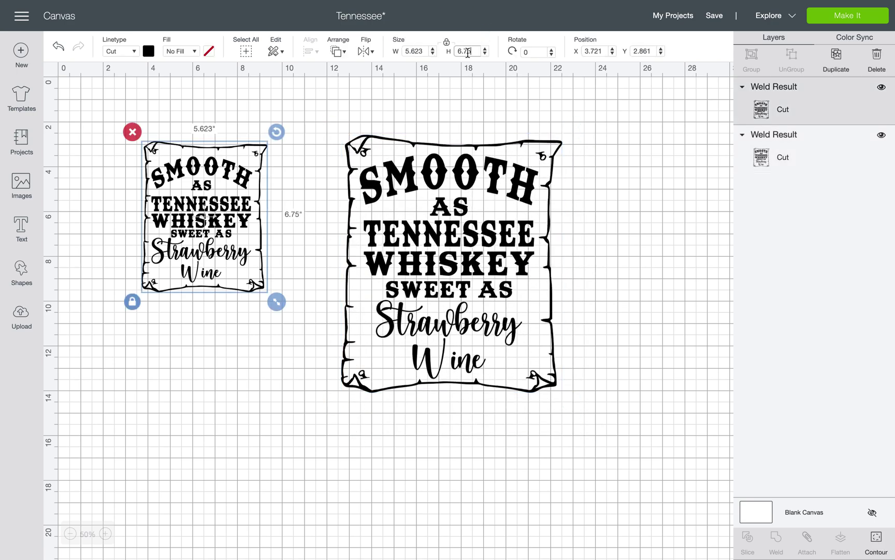
type("11")
key("Return")
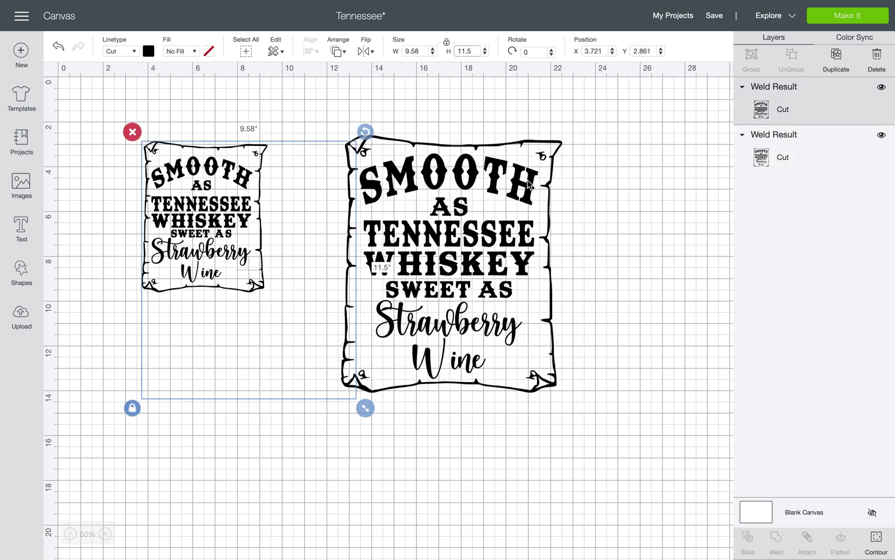
left_click_drag(229, 219, 258, 210)
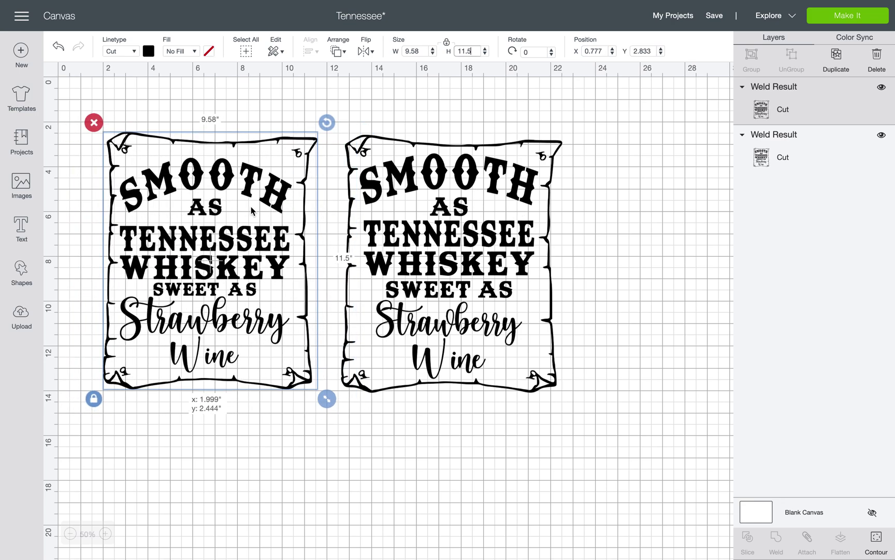
Preview how both 11.5-inch-tall signs fit on the cutting mats and return to the canvas.
left_click(569, 123)
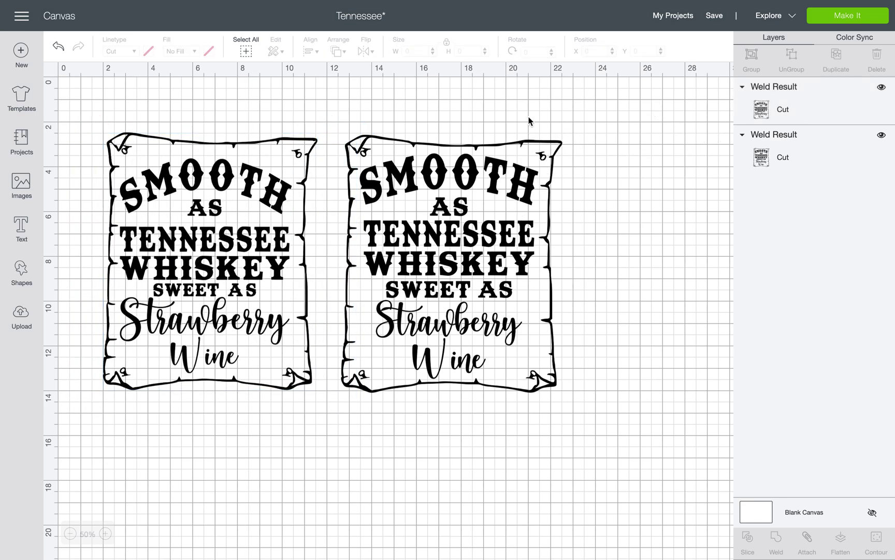
left_click(240, 275)
left_click(849, 19)
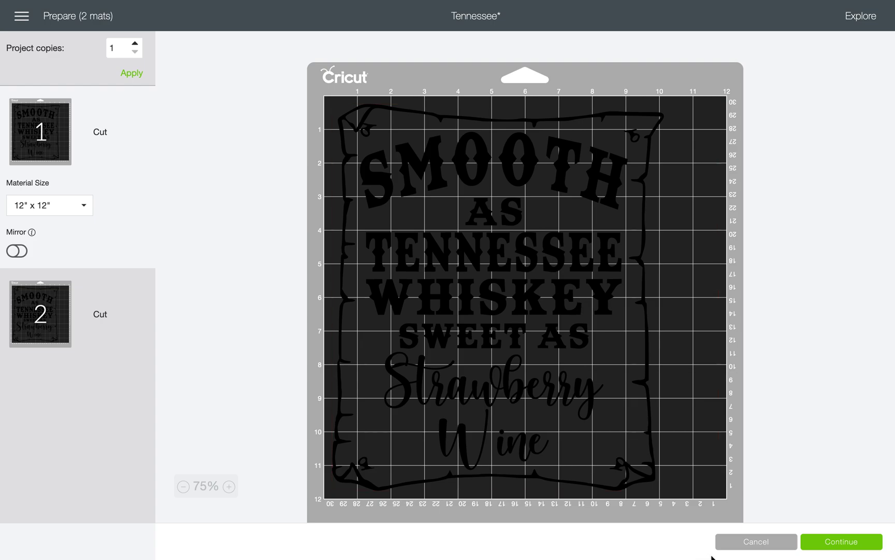
left_click(755, 541)
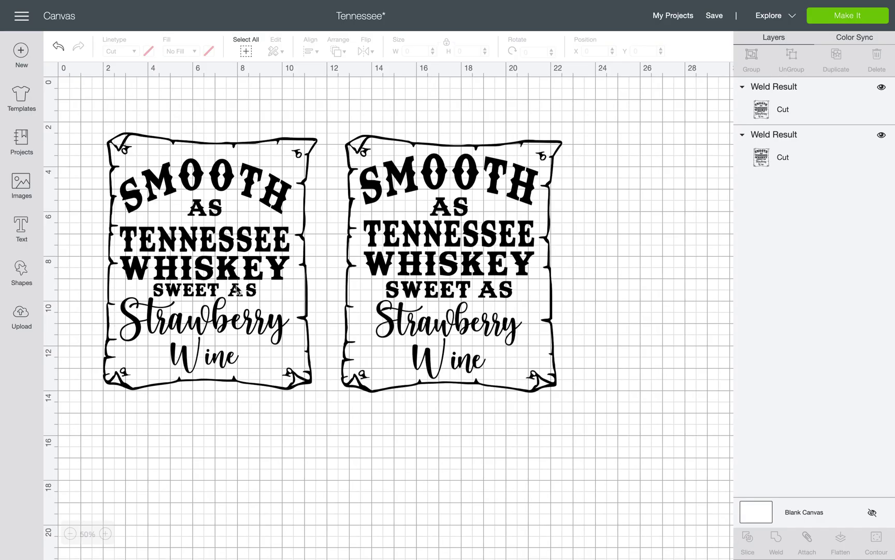
Move the original sign to about X 15.277, Y 5.444 and hide the canvas grid lines.
left_click_drag(436, 166, 494, 233)
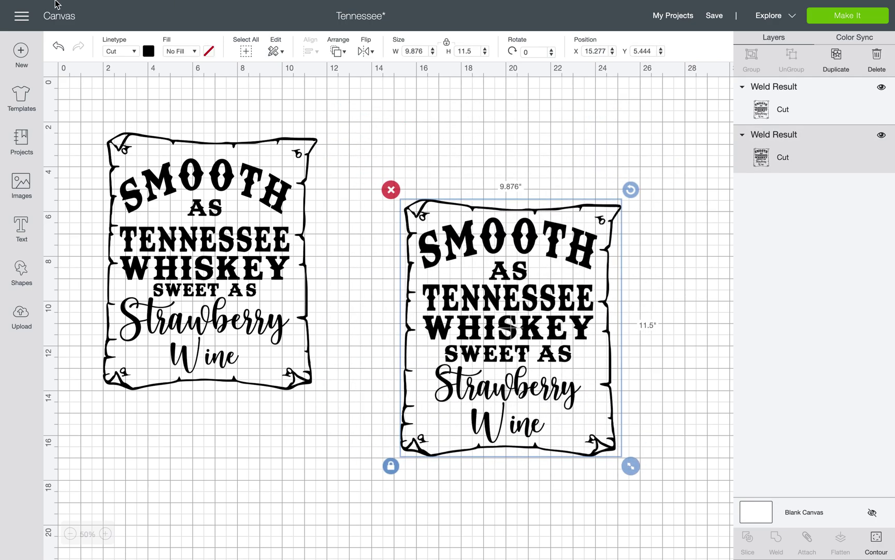
left_click(41, 30)
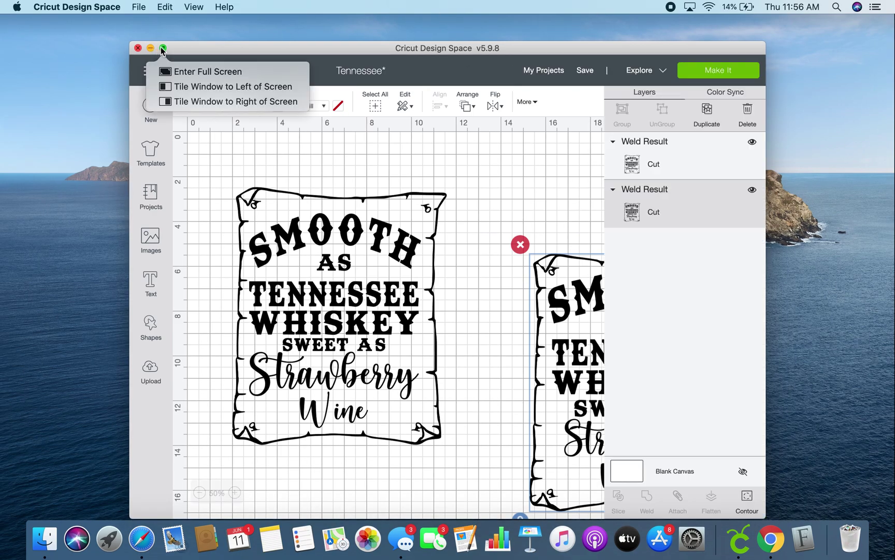
left_click(162, 49)
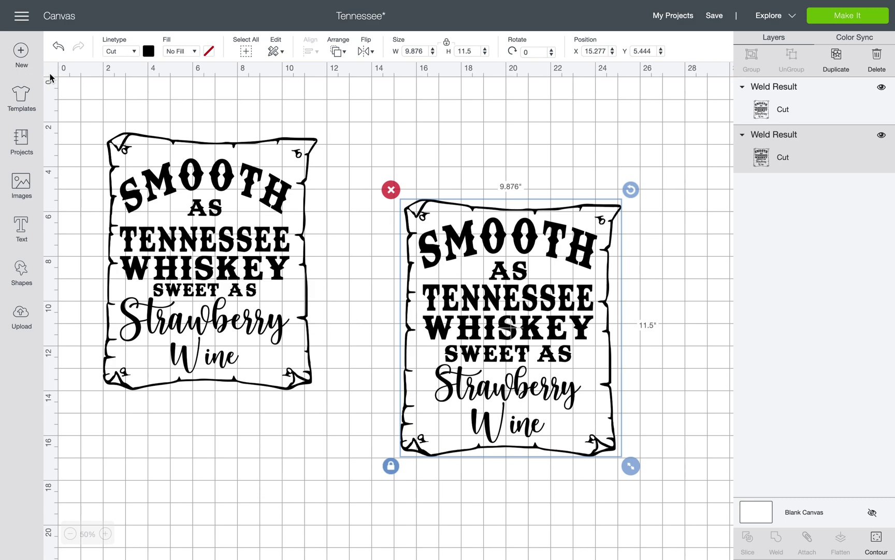
left_click(50, 77)
left_click(76, 97)
Move the original sign farther from the recreated one, to about X 17.443, Y 5.111, and deselect it.
left_click_drag(422, 318, 454, 308)
scroll(418, 308, "right", 2)
left_click(660, 311)
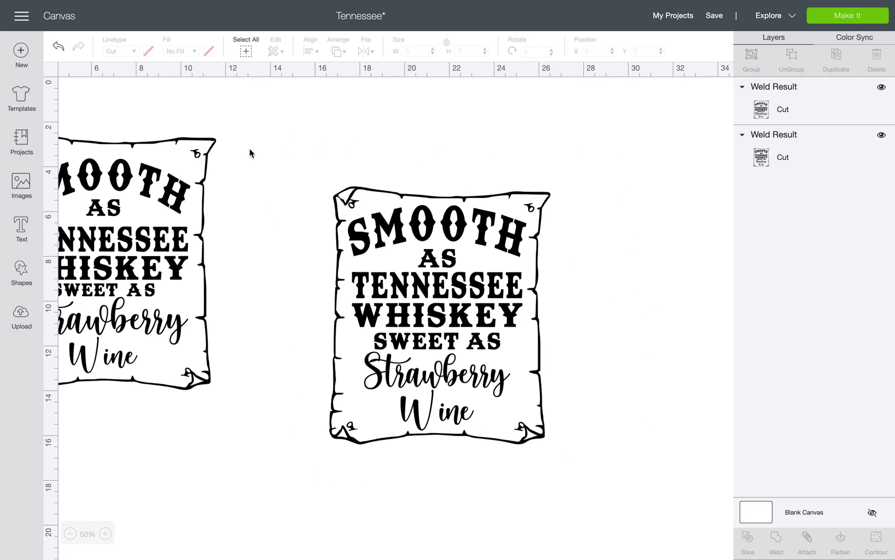
left_click_drag(469, 314, 487, 319)
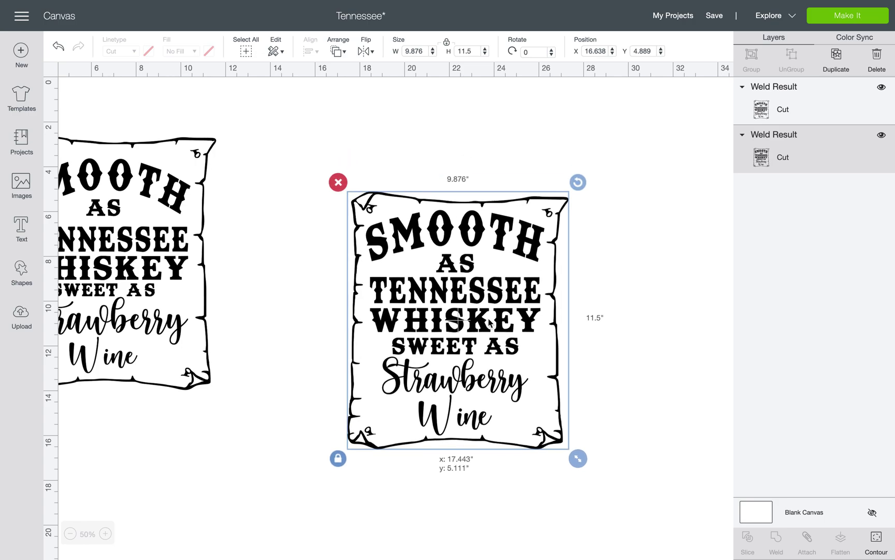
left_click(448, 87)
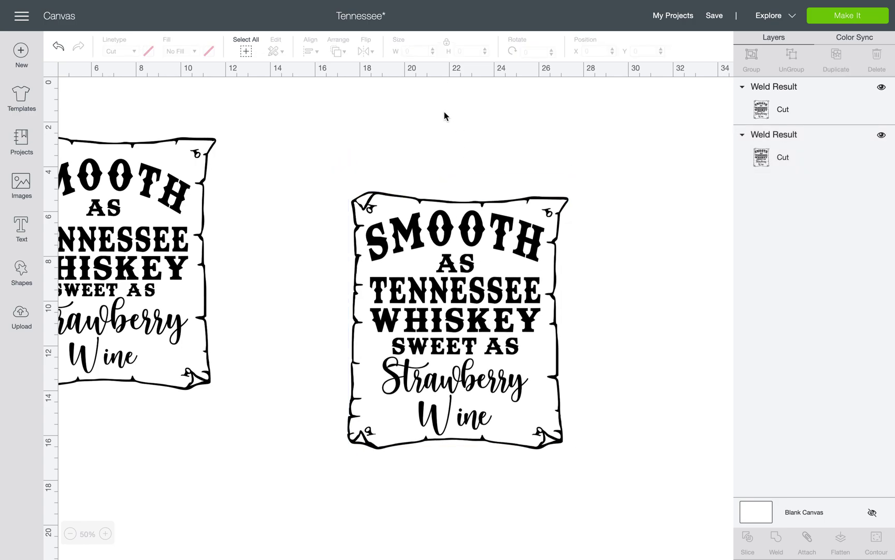
Switch to the web browser and compare the original and converted SVG previews on the SVGcreator download page.
scroll(259, 128, "left", 5)
mouse_move(32, 2)
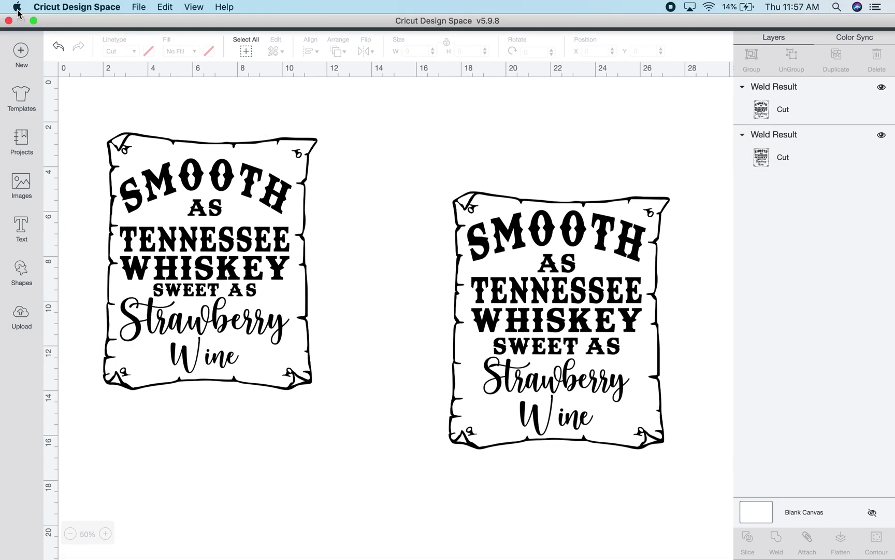
left_click(33, 21)
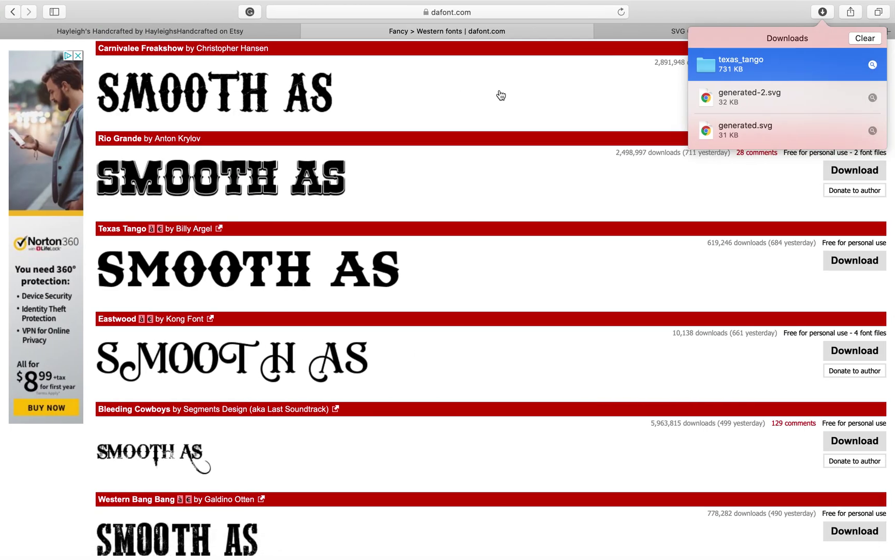
left_click(657, 24)
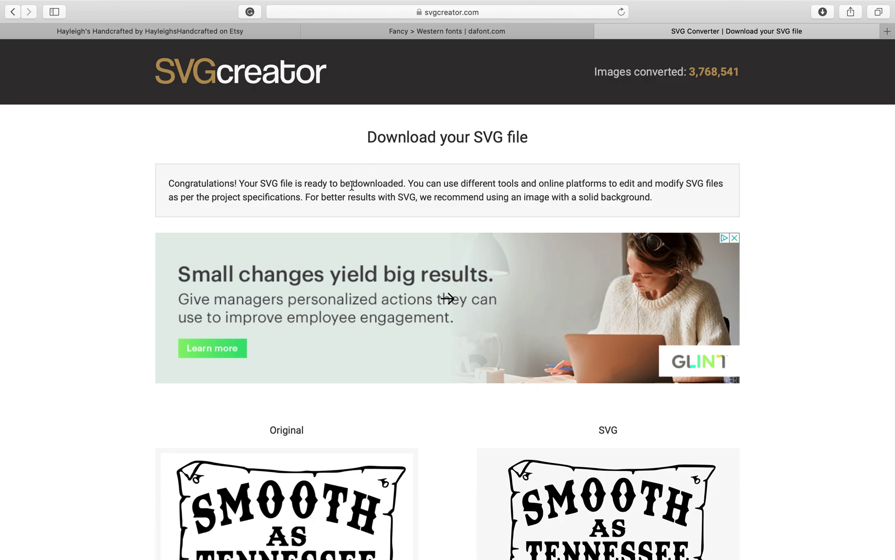
scroll(352, 190, "down", 5)
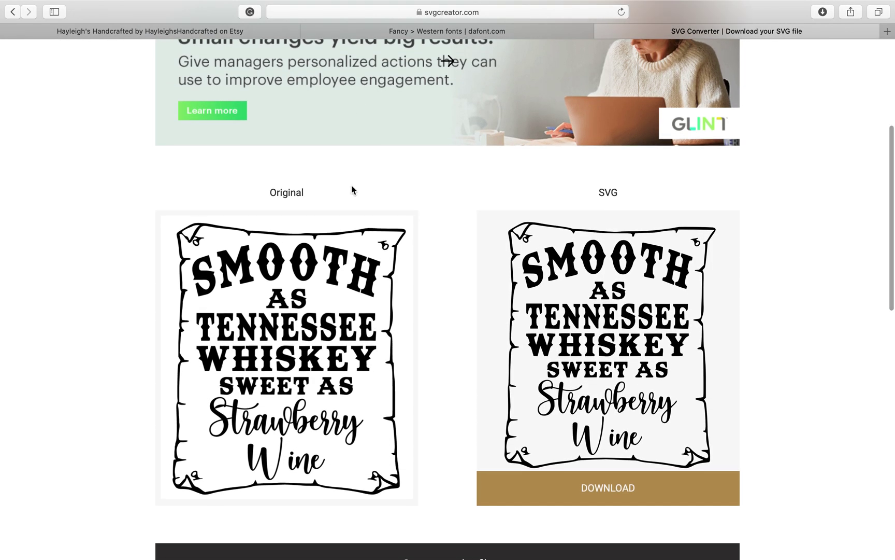
scroll(352, 186, "down", 2)
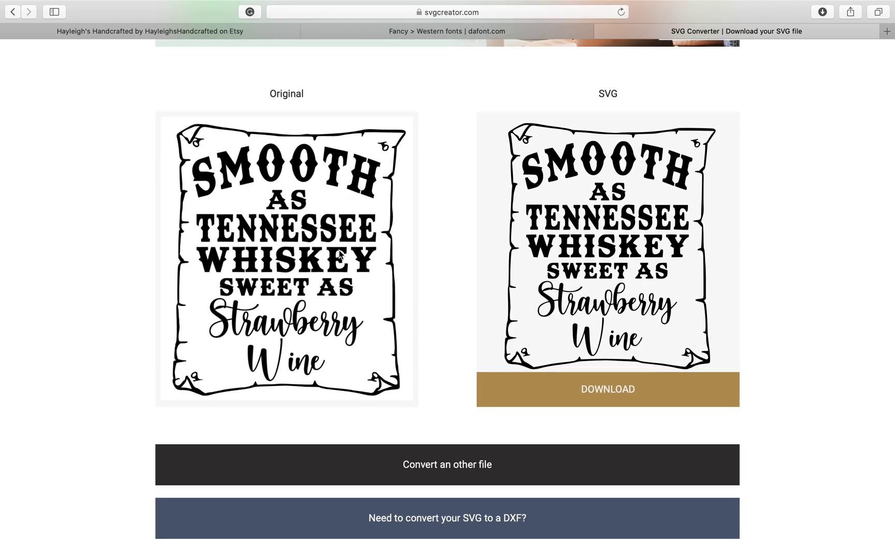
scroll(434, 486, "down", 1)
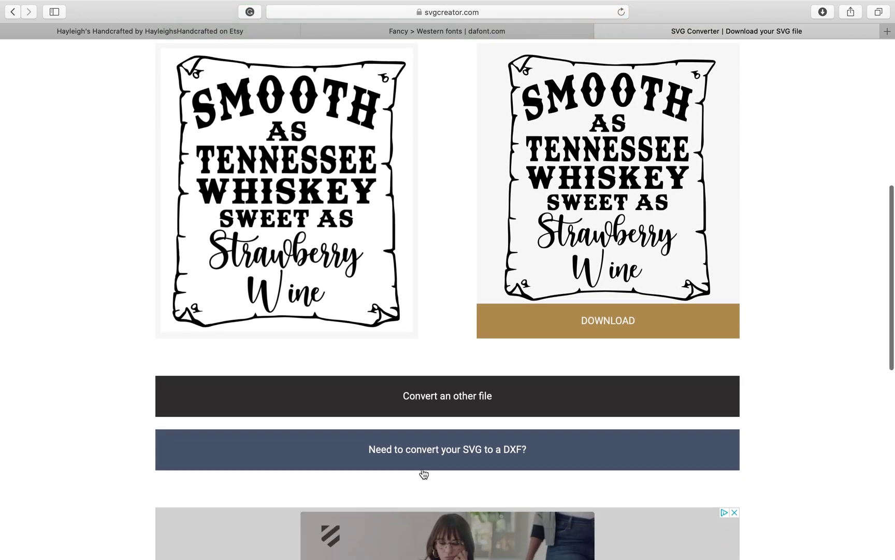
scroll(644, 171, "up", 1)
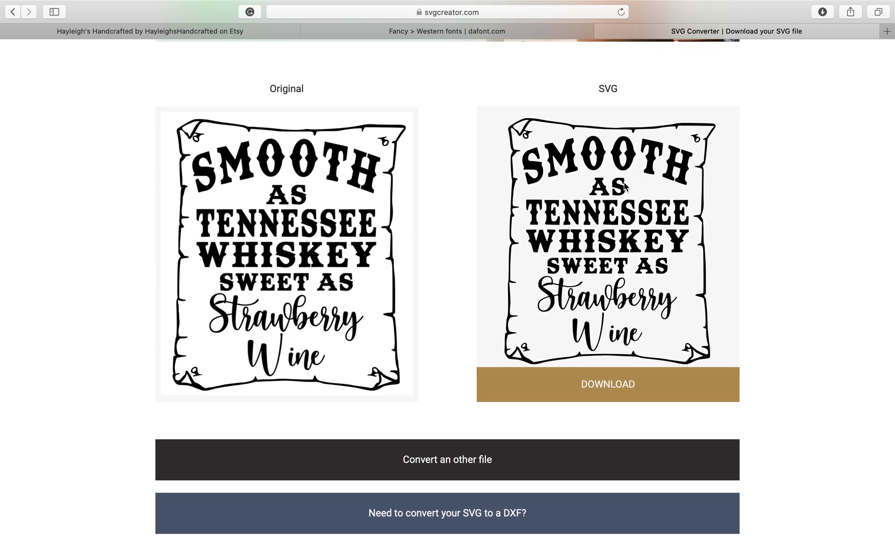
Open the downloaded generated-2.svg in Chrome full screen, look over the whole design, and close the window.
left_click(820, 12)
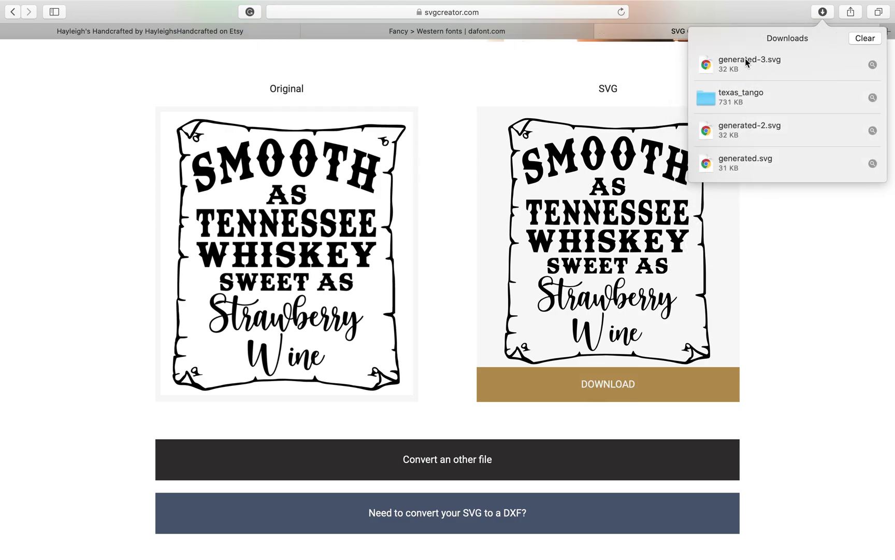
left_click(747, 61)
double_click(729, 133)
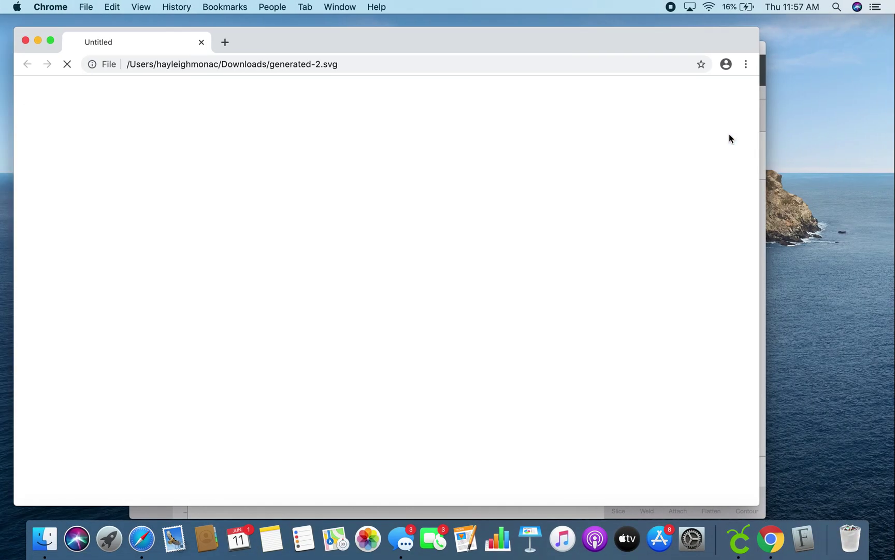
left_click(51, 40)
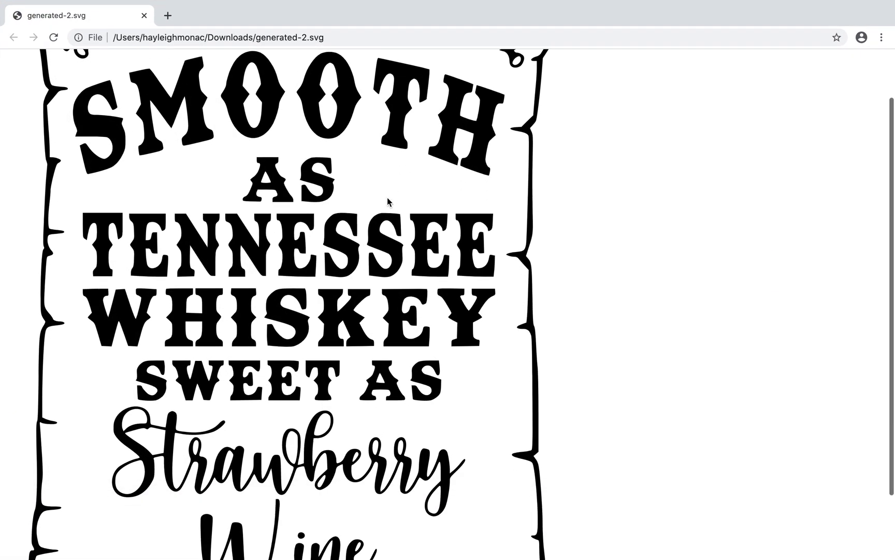
scroll(387, 198, "down", 3)
scroll(387, 197, "up", 5)
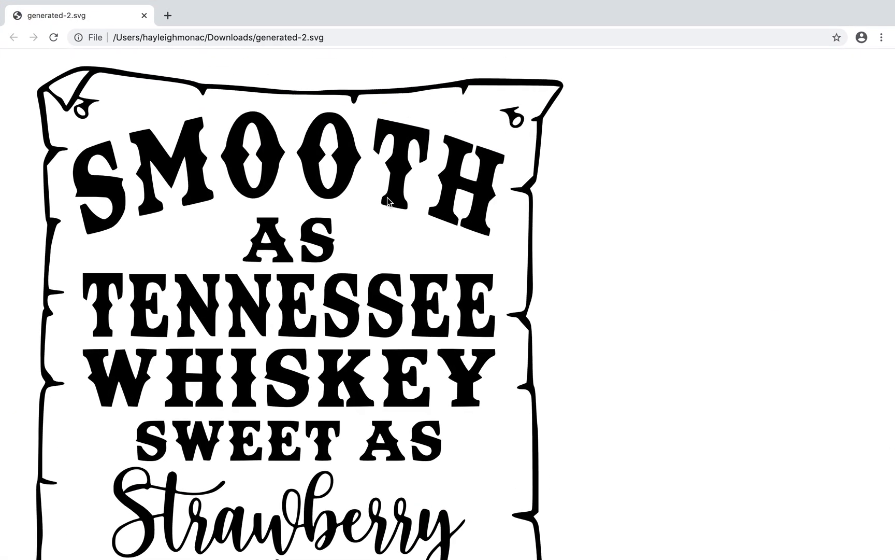
scroll(387, 201, "down", 3)
scroll(387, 200, "up", 4)
mouse_move(40, 4)
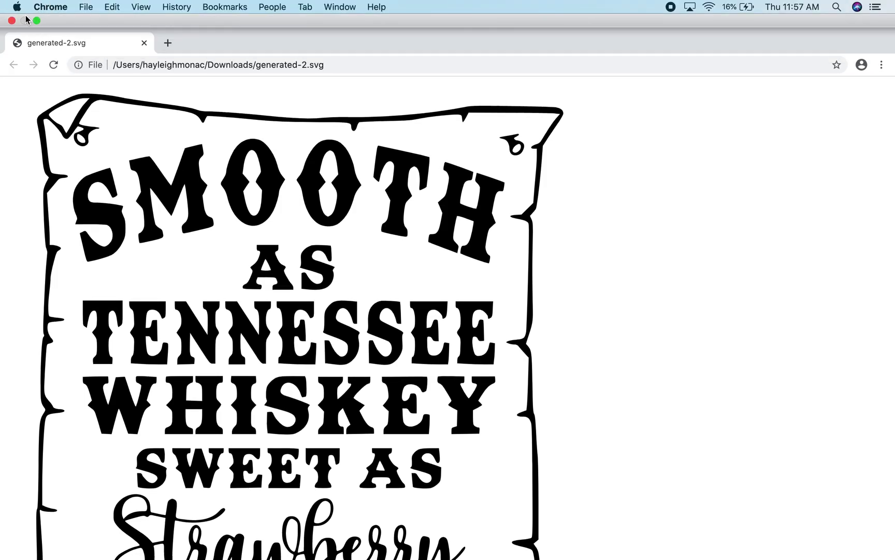
left_click(12, 21)
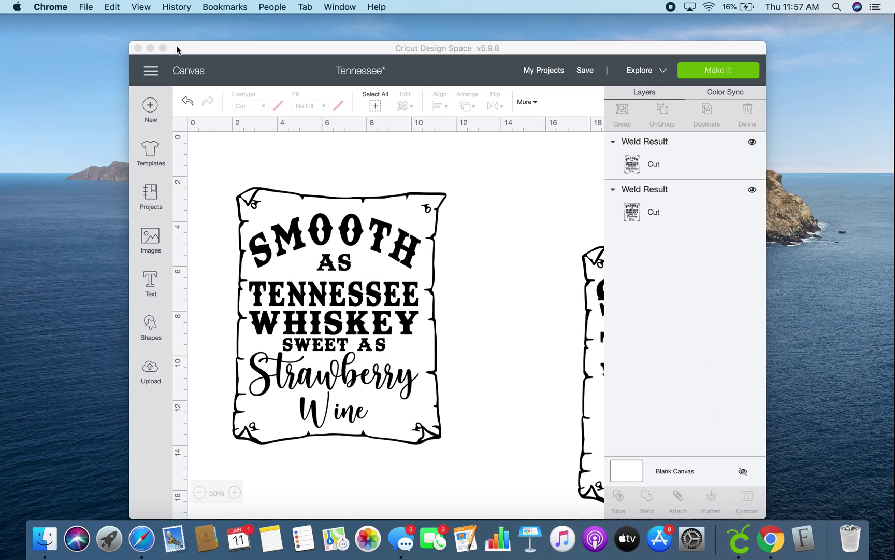
Switch to Cricut Design Space in full screen and load generated-2.svg from the recent files as an image upload.
left_click(162, 48)
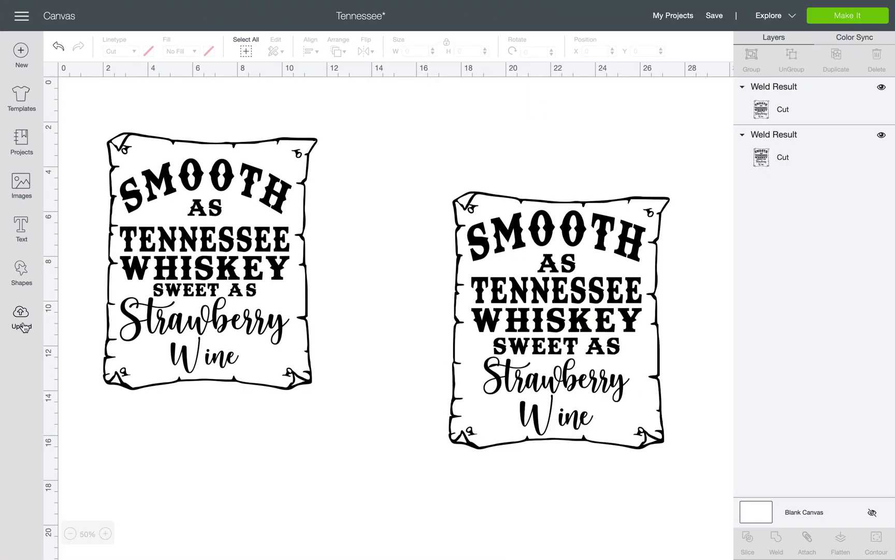
left_click(22, 317)
left_click(242, 246)
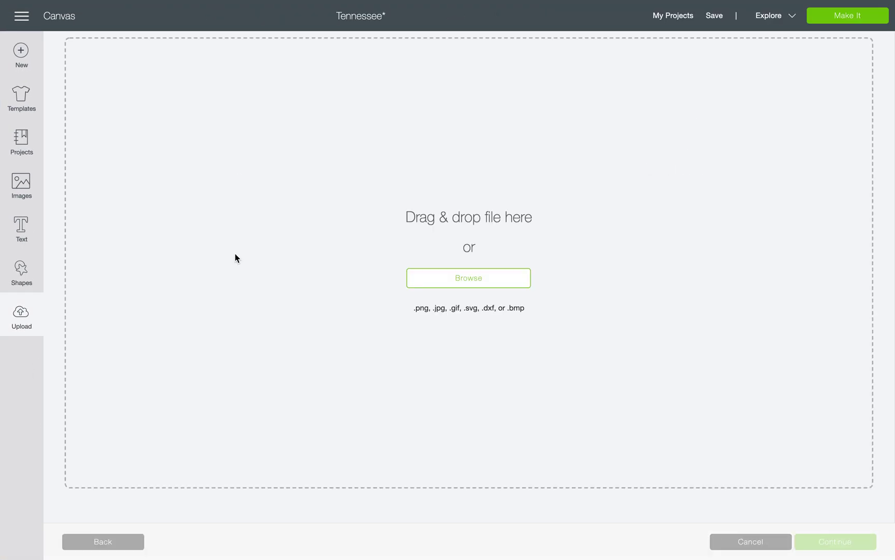
left_click(475, 285)
left_click(231, 50)
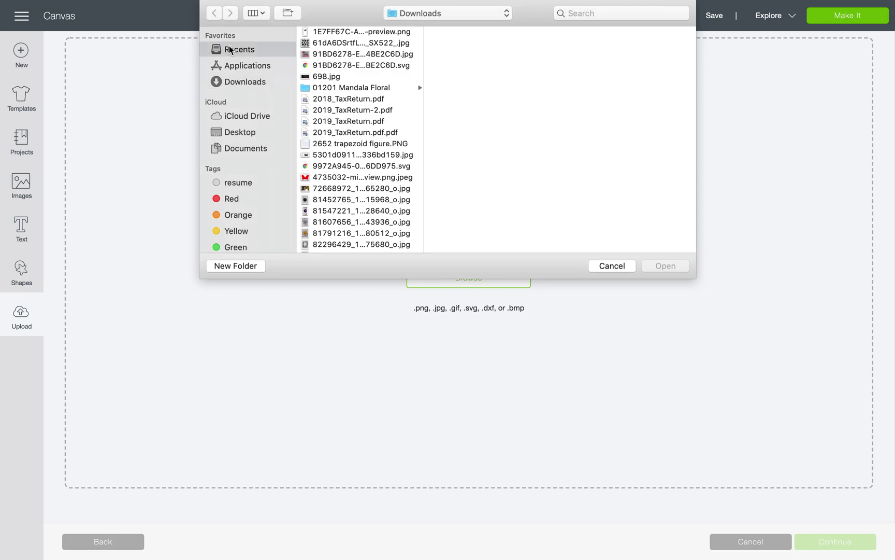
left_click(329, 48)
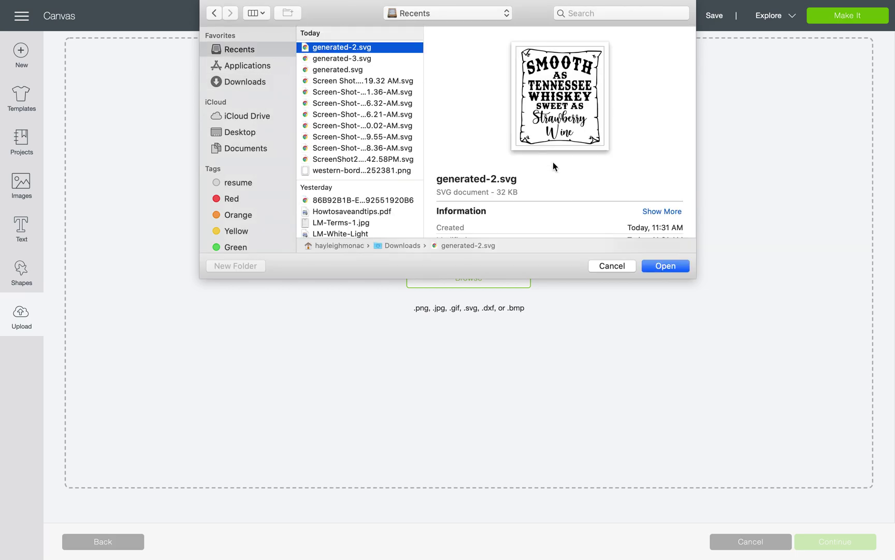
left_click(664, 266)
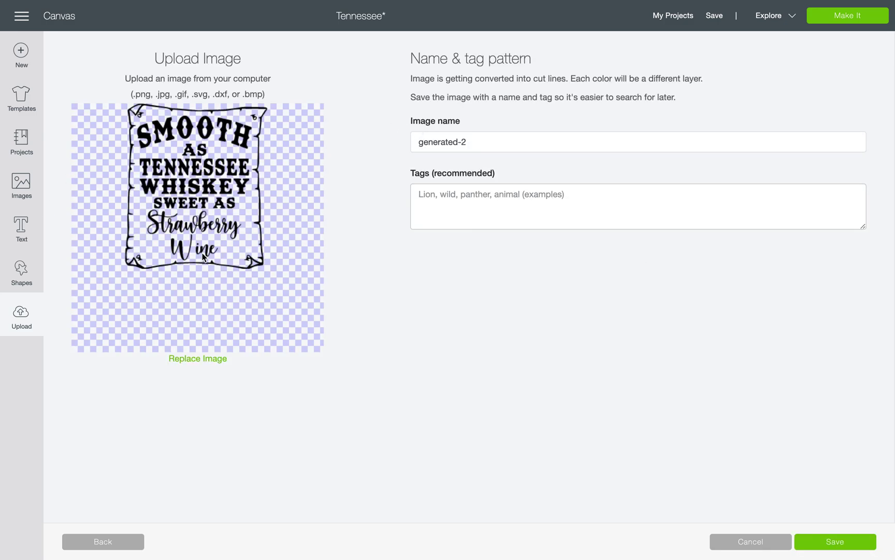
Save the uploaded image under the name generated-2 and insert it into the canvas.
left_click_drag(269, 182, 247, 173)
left_click(840, 543)
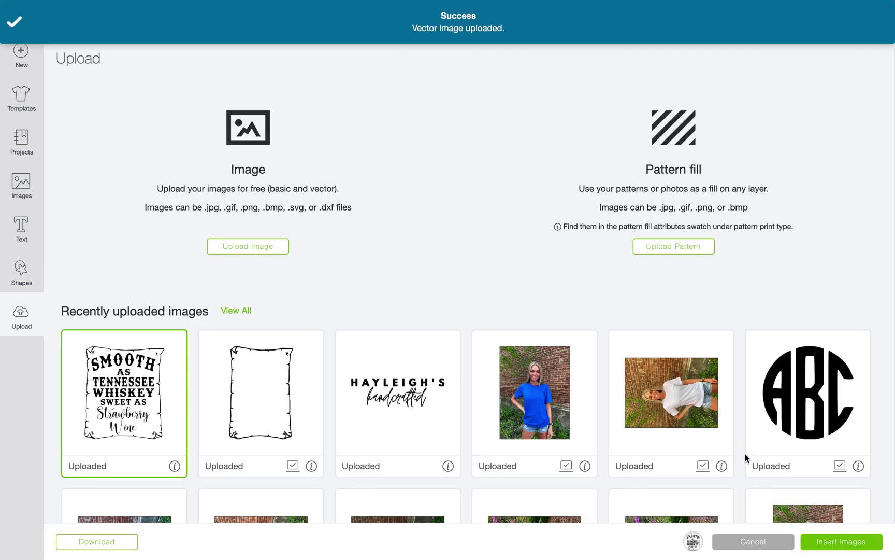
left_click(849, 539)
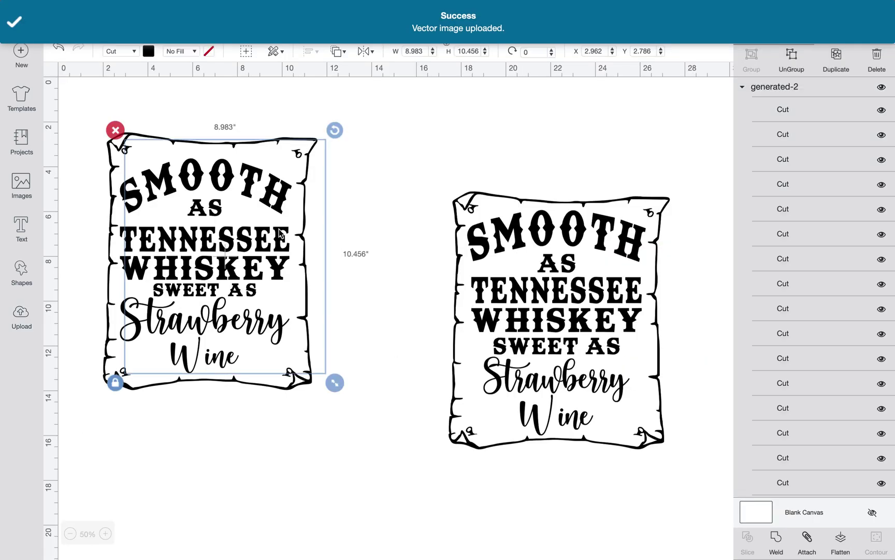
Move the inserted generated-2 sign below the other two, to about X 7.489, Y 17.564, and exit full screen.
left_click_drag(279, 213, 312, 449)
mouse_move(29, 3)
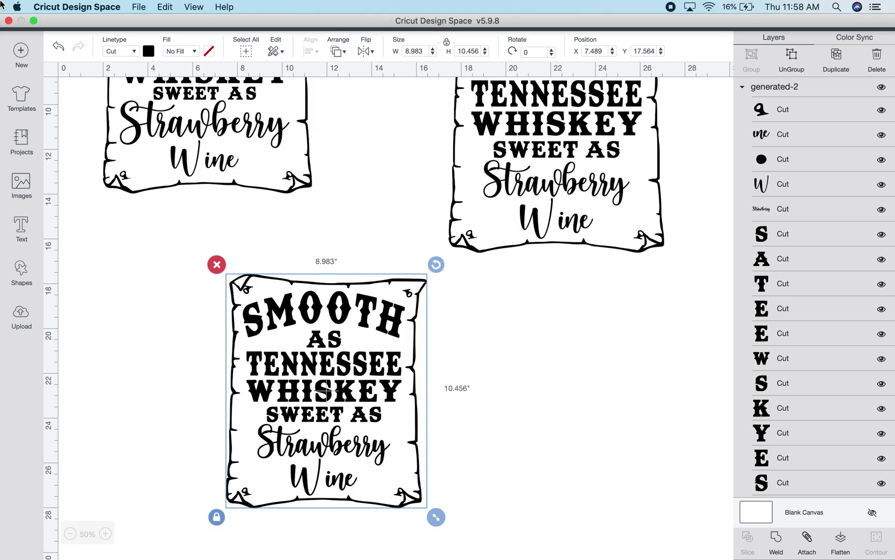
left_click(34, 20)
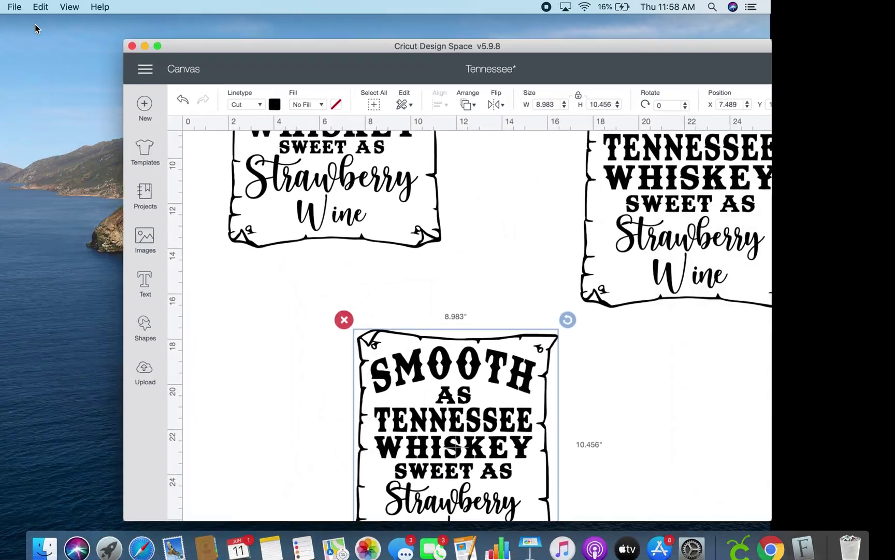